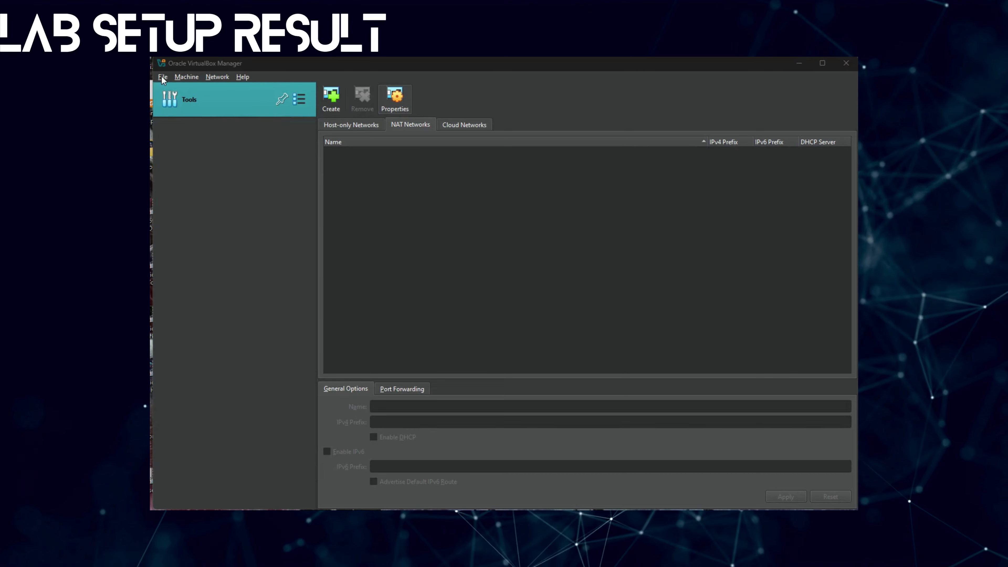
# - Open the File menu to reach the general application options
pyautogui.click(163, 77)
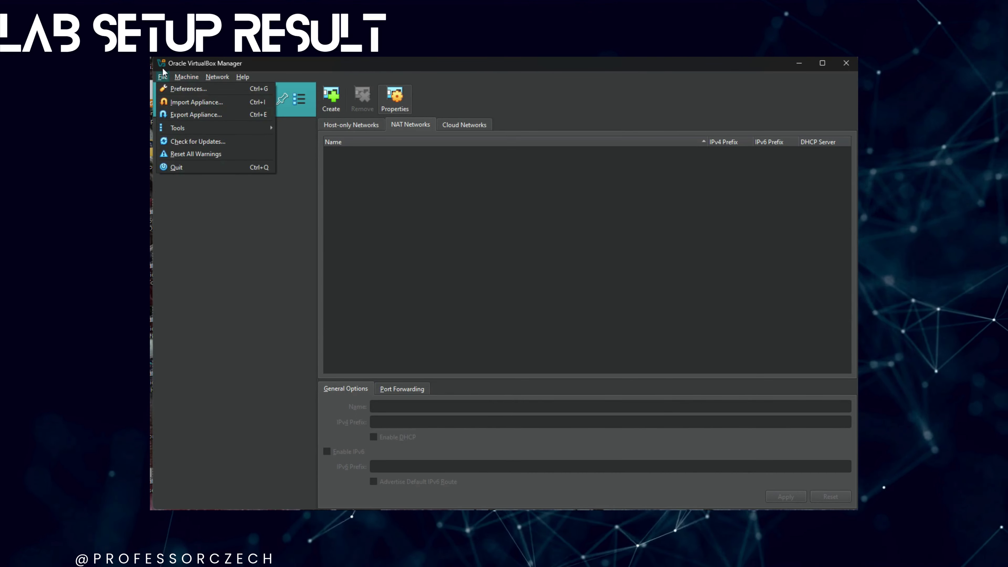
# - Open global Preferences and toggle between the Basic and Expert views
pyautogui.click(189, 90)
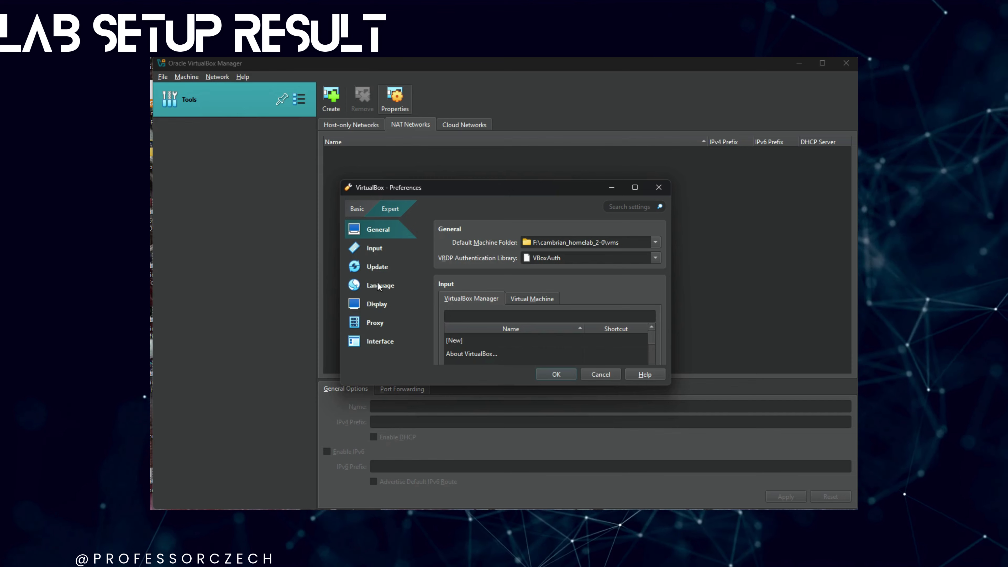
pyautogui.click(346, 206)
pyautogui.click(389, 209)
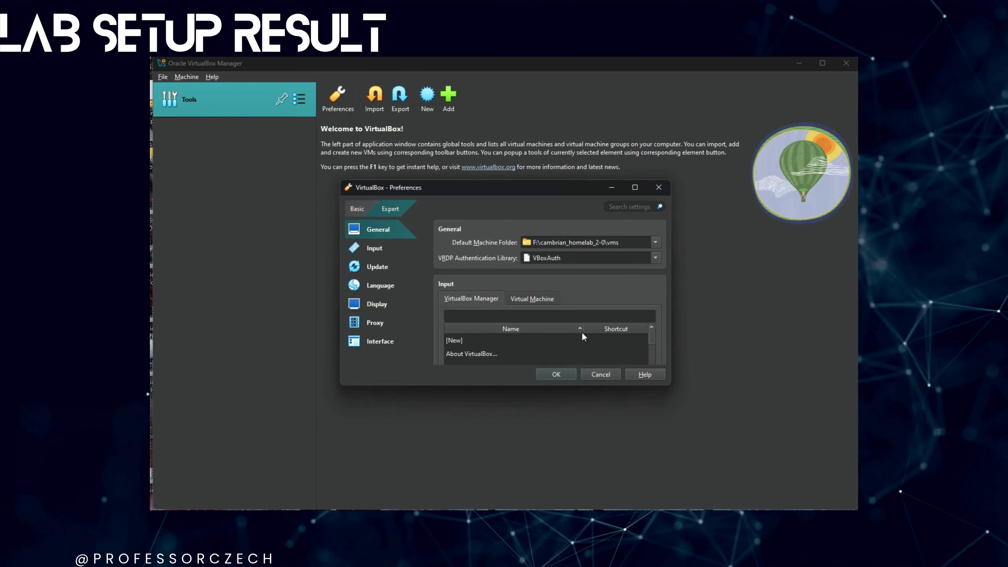
# - Close Preferences and show the Host-only Networks list in the Network tool
pyautogui.click(556, 374)
pyautogui.click(299, 99)
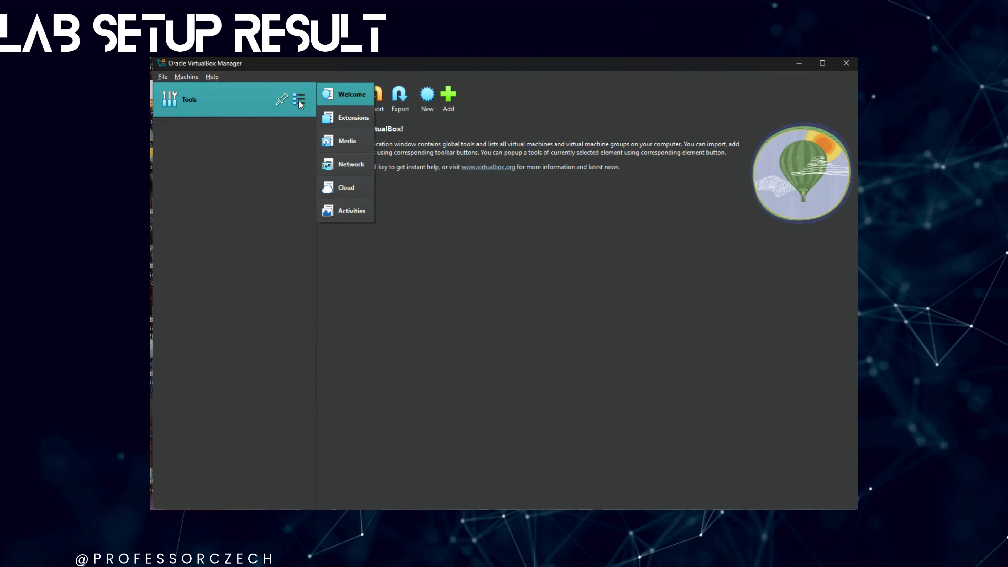
pyautogui.click(359, 167)
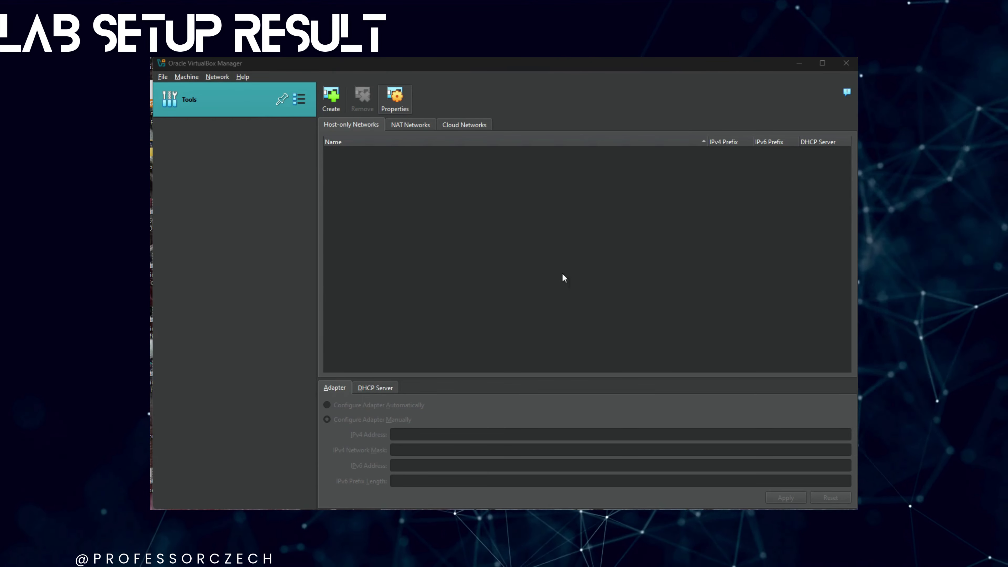
# - Edit the host-only adapter's IPv4 address from 192.168.232.1 to 192.168.4.1
pyautogui.click(556, 417)
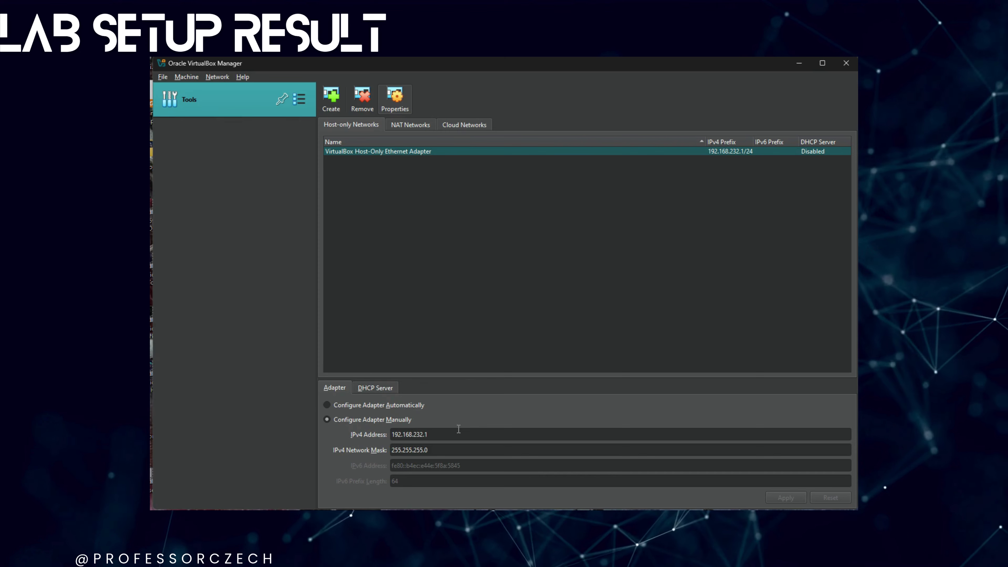
pyautogui.doubleClick(420, 435)
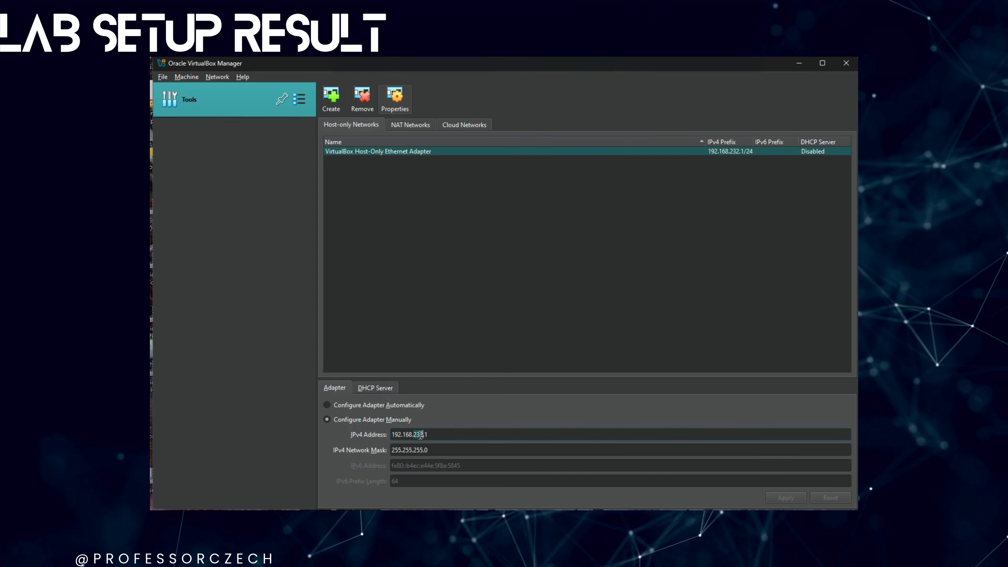
pyautogui.click(459, 442)
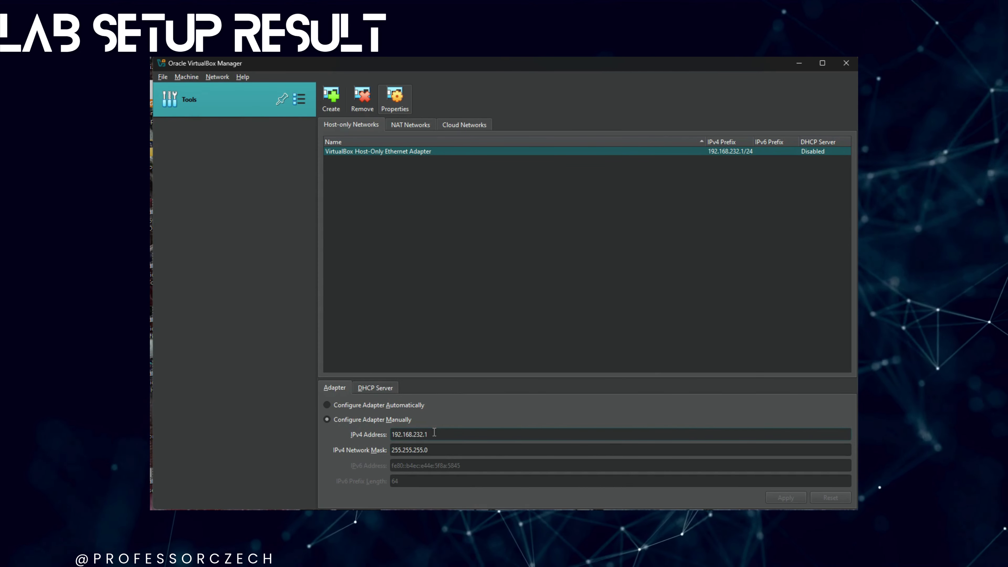
pyautogui.click(418, 435)
pyautogui.press('BackSpace')
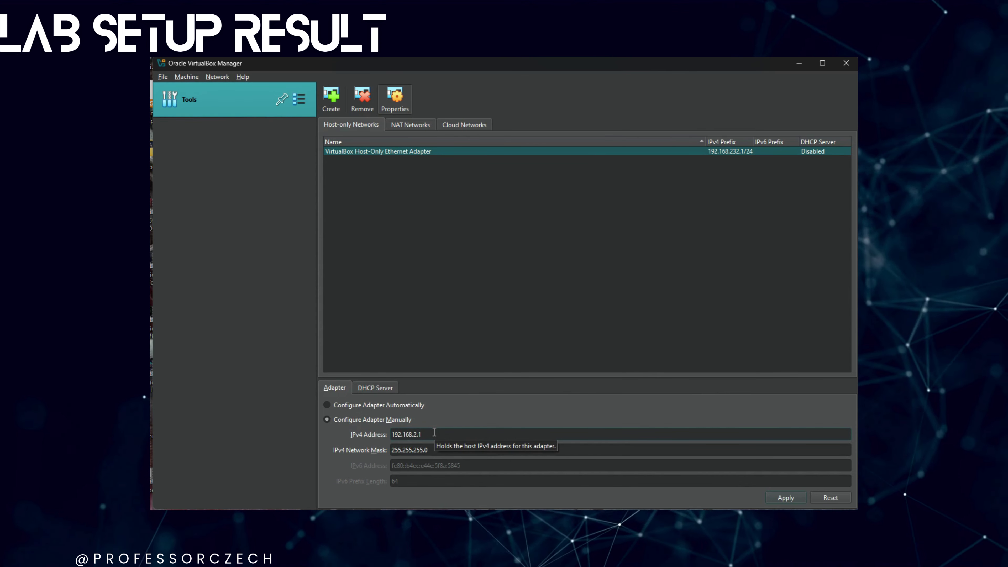
pyautogui.press('BackSpace')
pyautogui.press('Delete')
pyautogui.write('4')
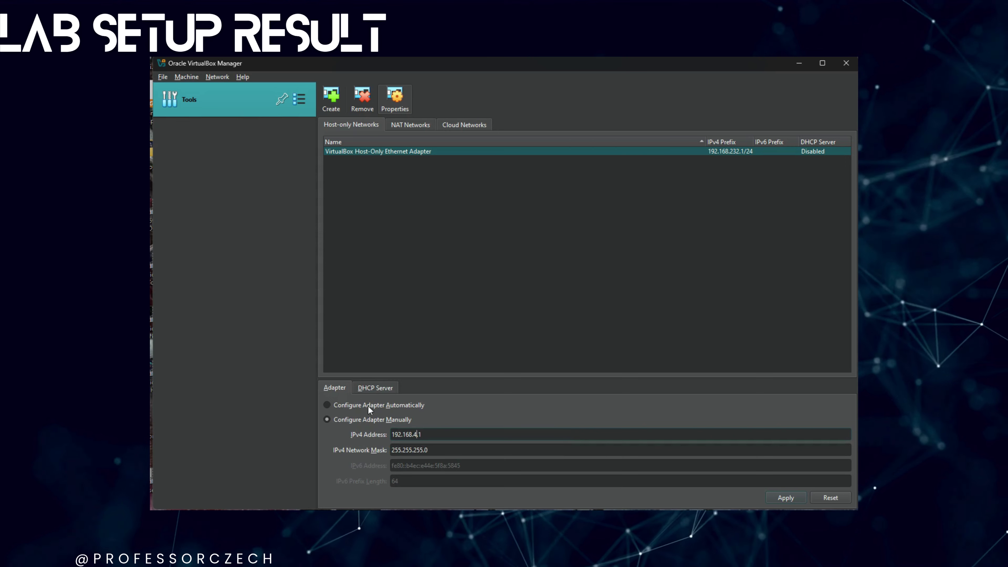
# - Check the adapter's DHCP server settings and apply the 192.168.4.1 address
pyautogui.click(375, 387)
pyautogui.click(335, 387)
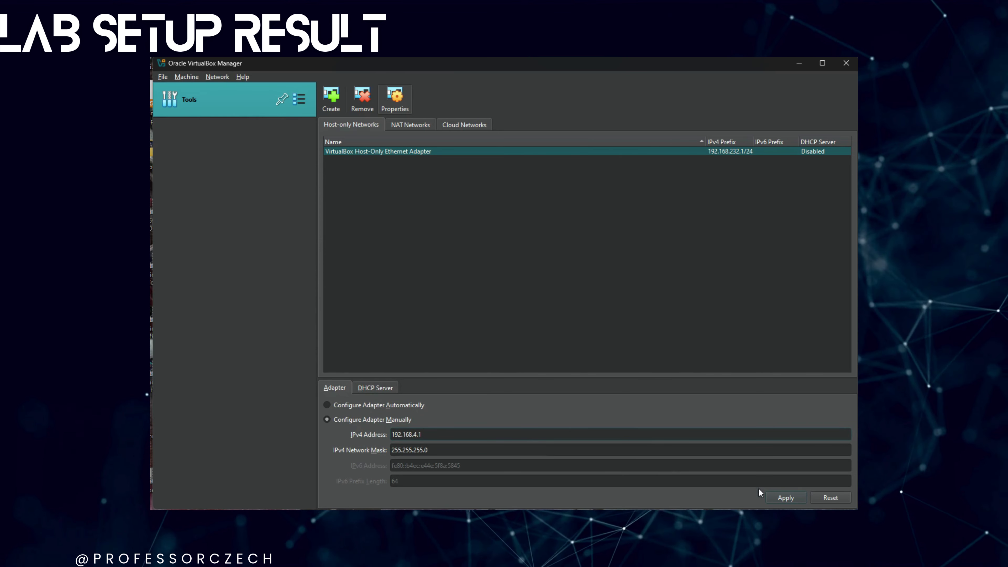
pyautogui.click(774, 498)
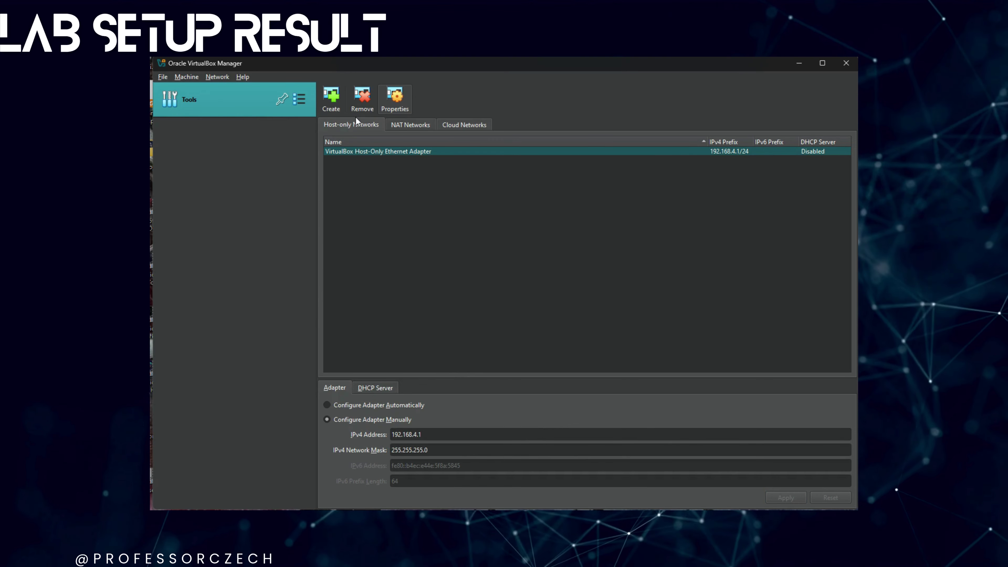
pyautogui.click(401, 125)
# - Create a NAT network named WAN (10.0.2.0/24, DHCP enabled) and start a new VM
pyautogui.click(330, 101)
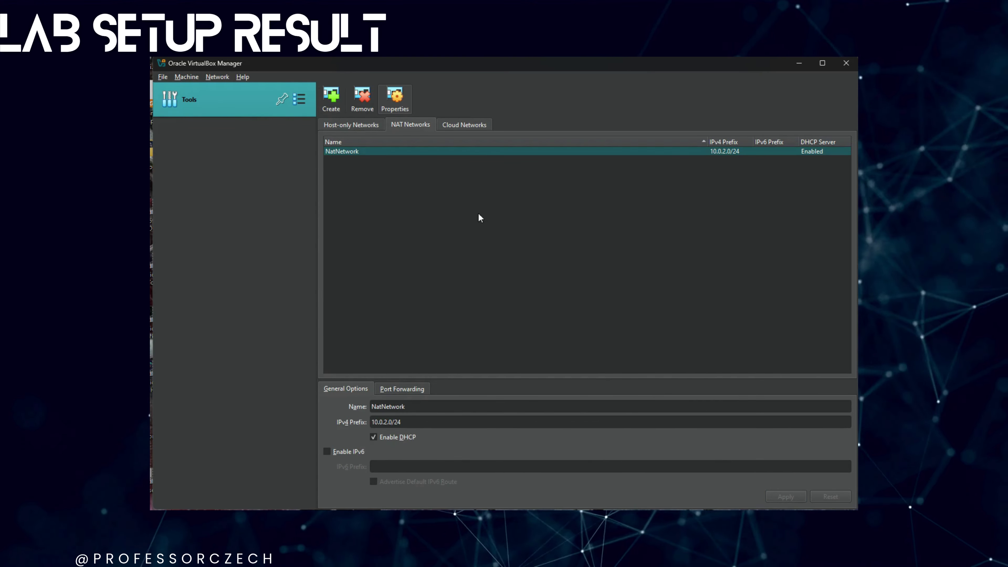
pyautogui.click(416, 405)
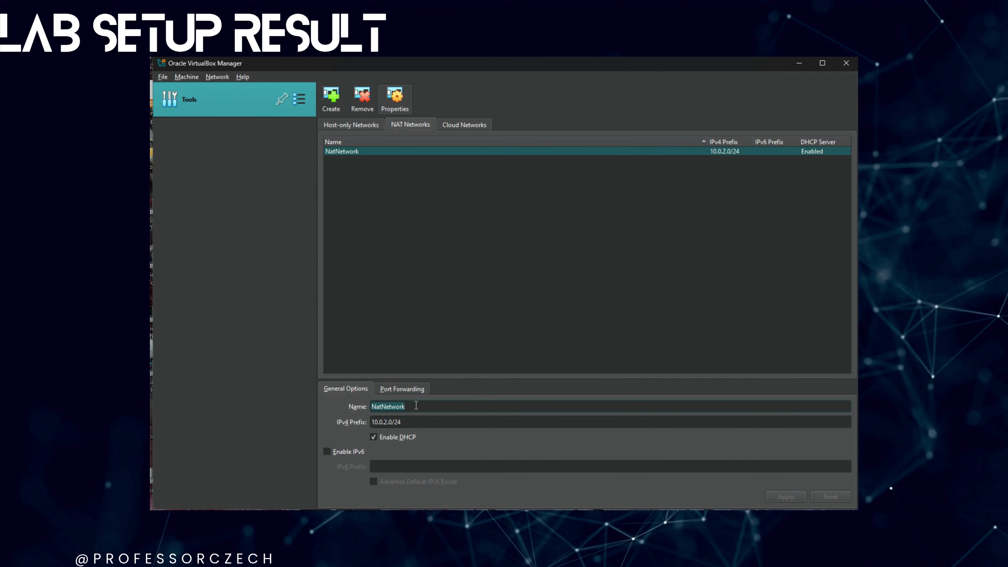
pyautogui.write('WAN')
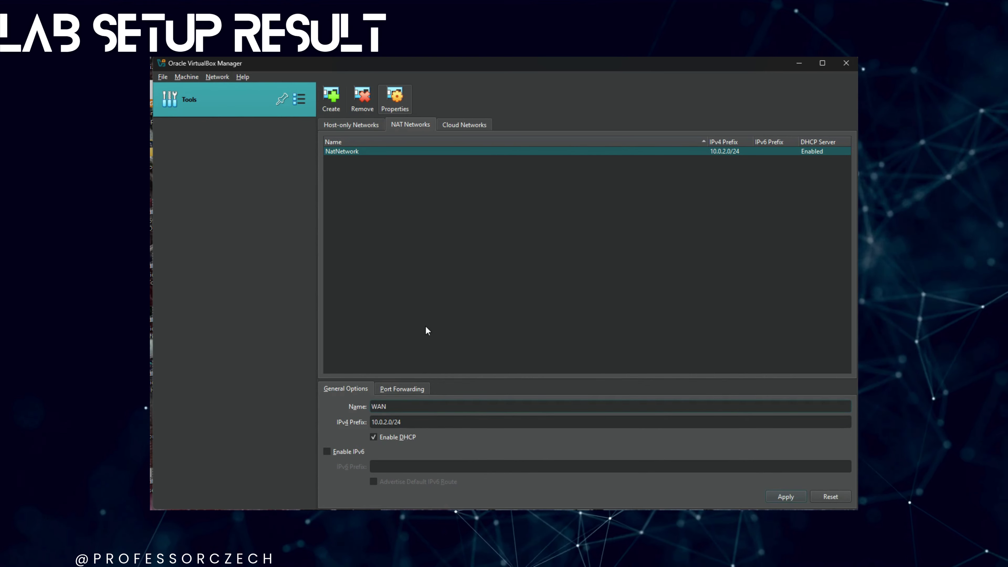
pyautogui.click(786, 496)
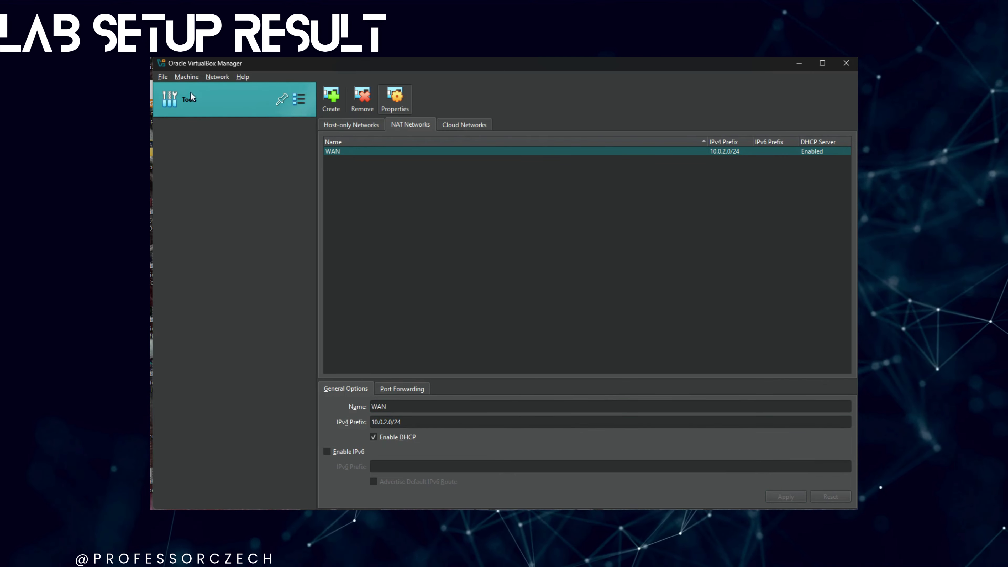
pyautogui.click(186, 77)
pyautogui.click(200, 88)
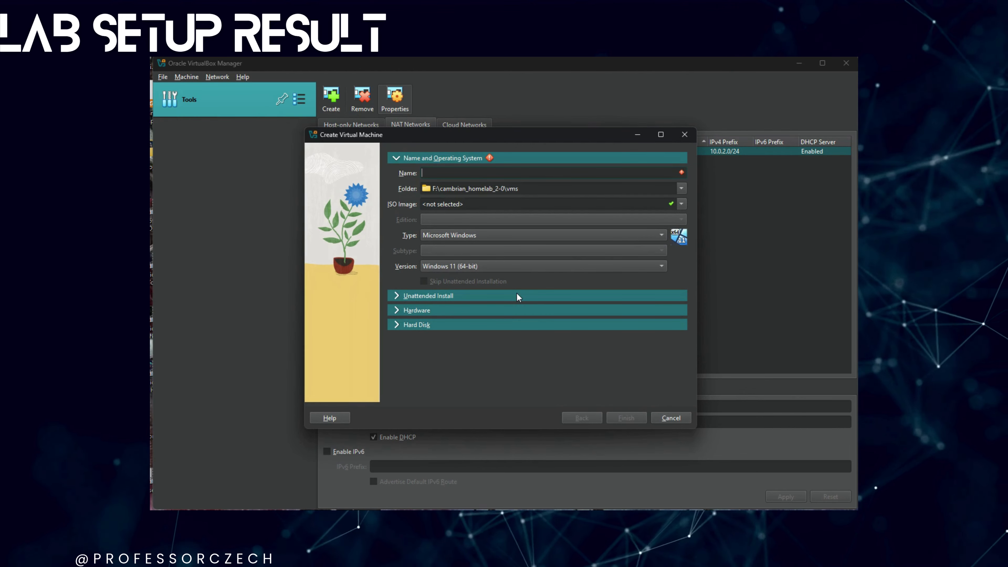
# - Name the VM 'Router (OPNSense)' with type BSD, FreeBSD (64-bit)
pyautogui.write('Router (')
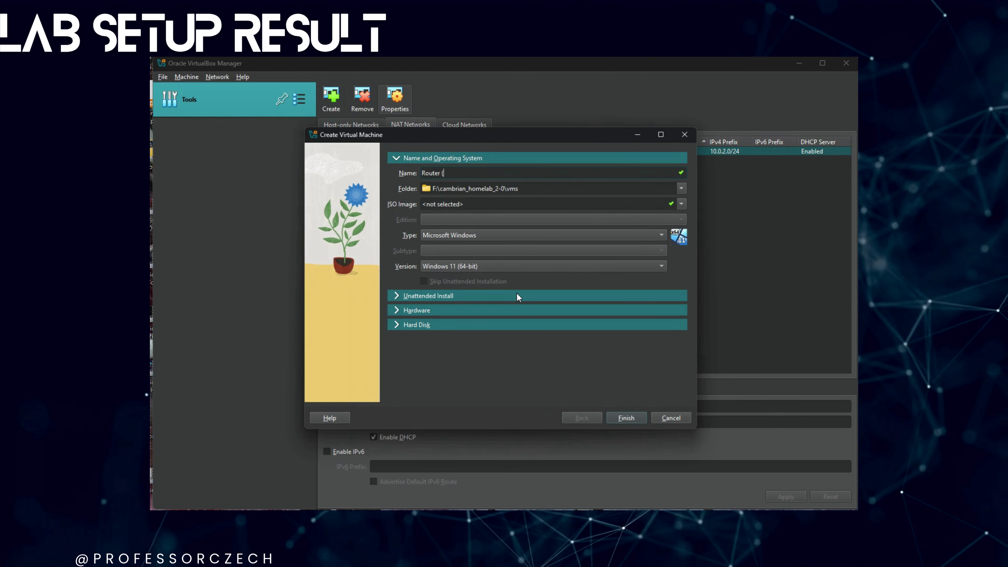
pyautogui.write('OPNSense)')
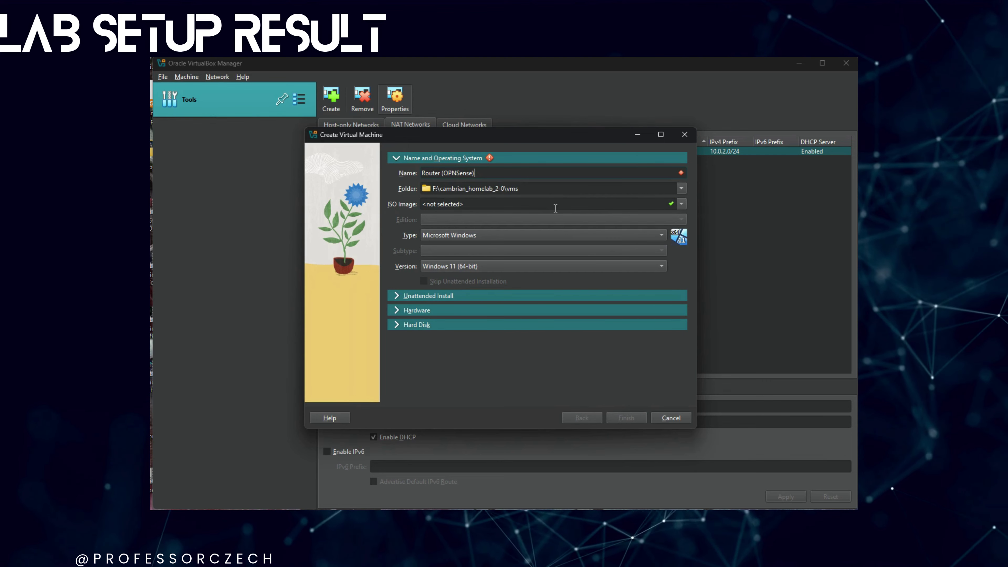
pyautogui.click(532, 233)
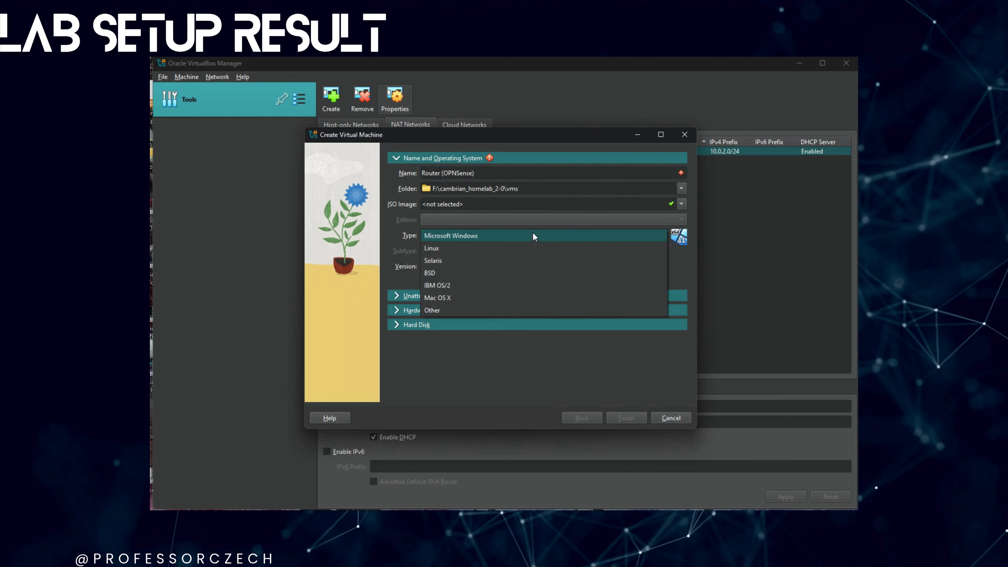
pyautogui.click(448, 272)
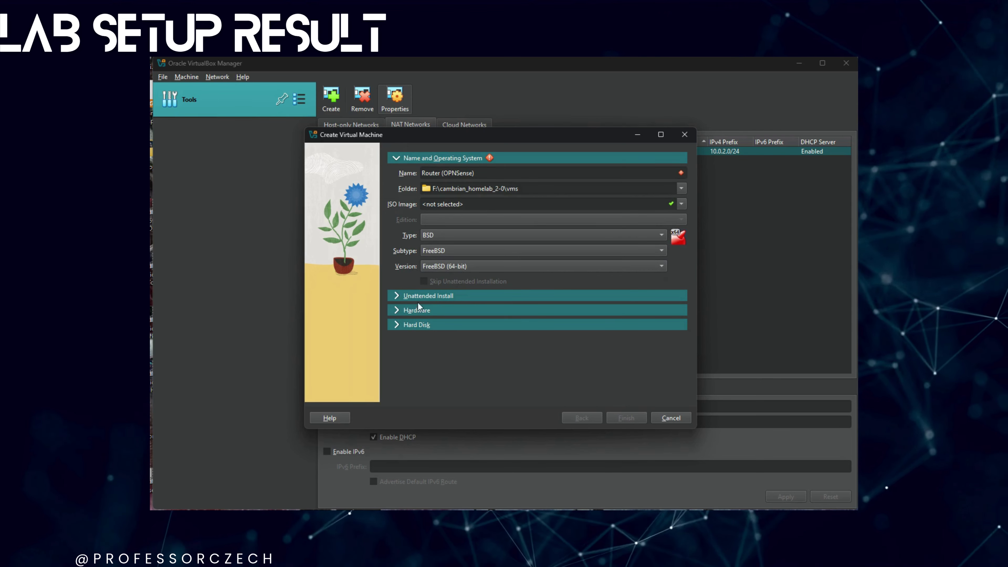
pyautogui.click(419, 311)
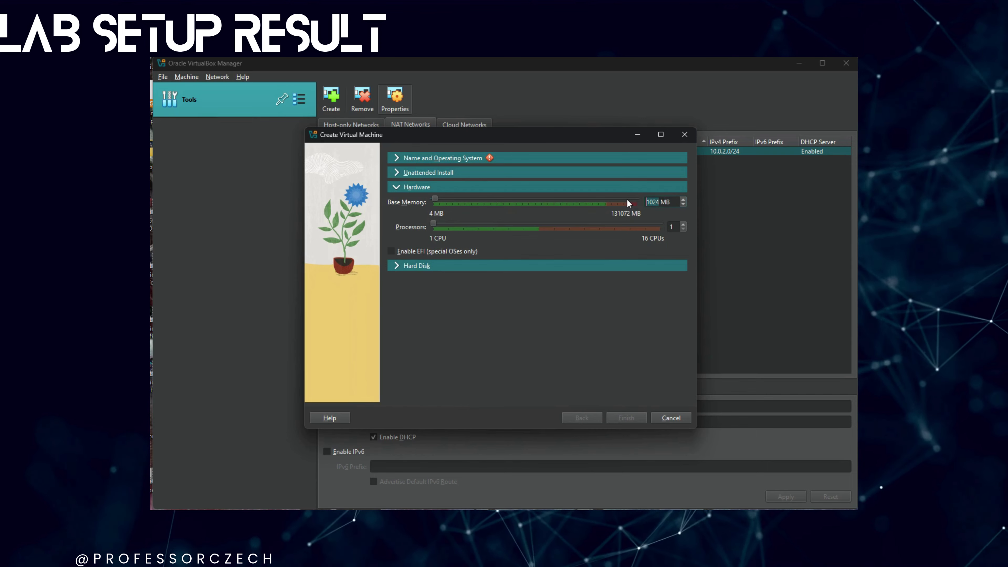
# - Give the VM 2048 MB of memory and review the planned 16.00 GB VDI disk
pyautogui.write('2048')
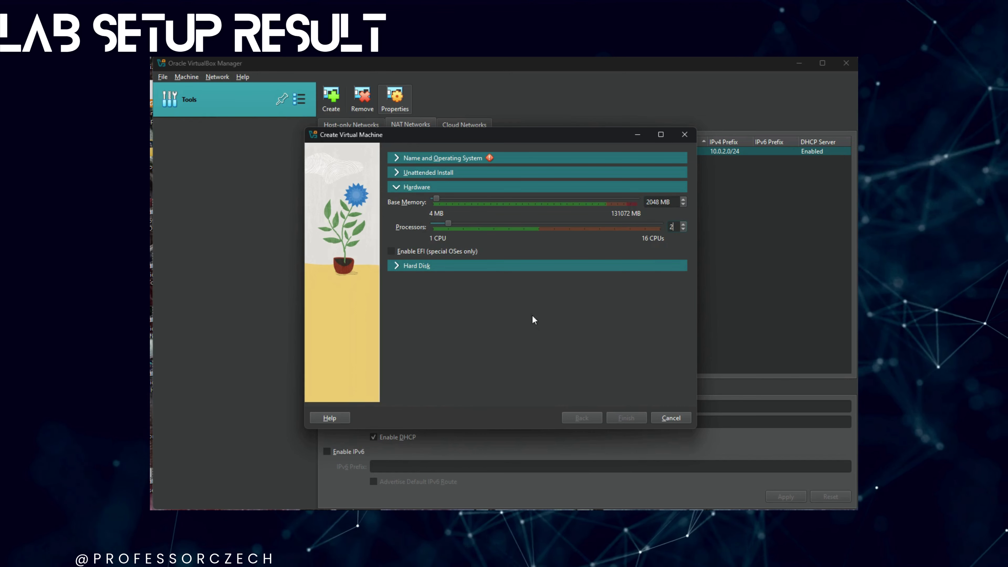
pyautogui.click(496, 265)
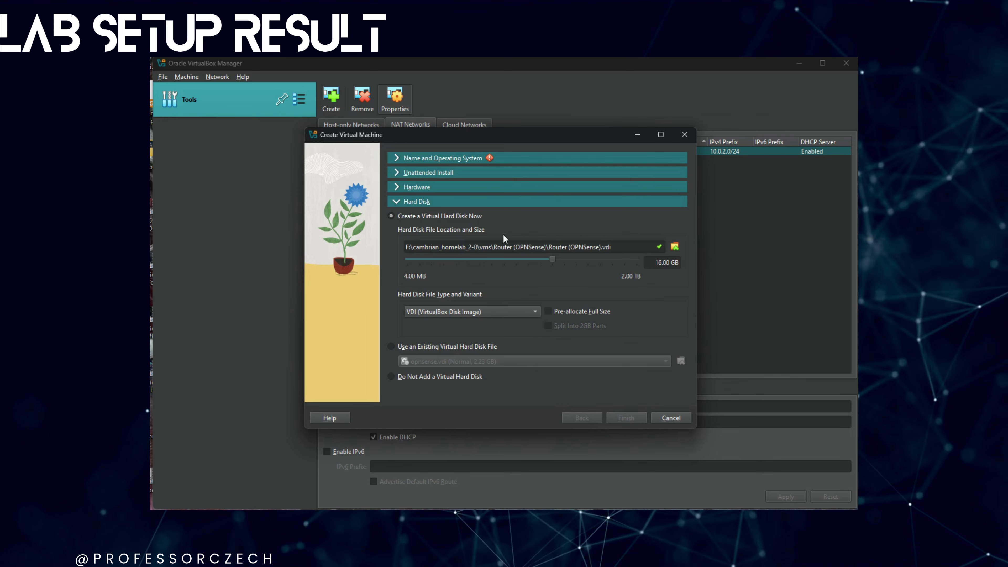
pyautogui.click(494, 159)
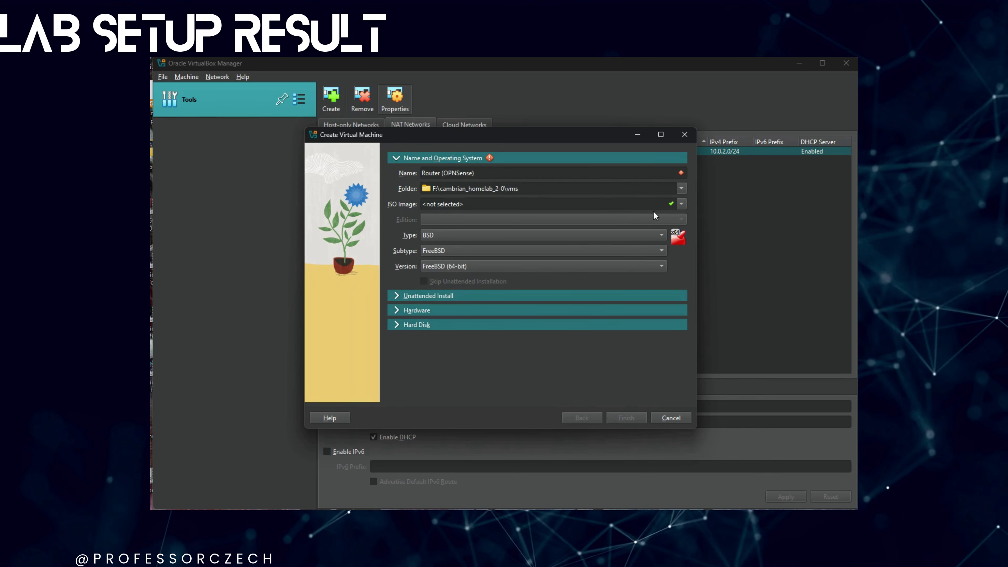
# - Correct the 'Router (OPNSense)' name so it validates, verify the 16 GB disk, and finish
pyautogui.click(566, 171)
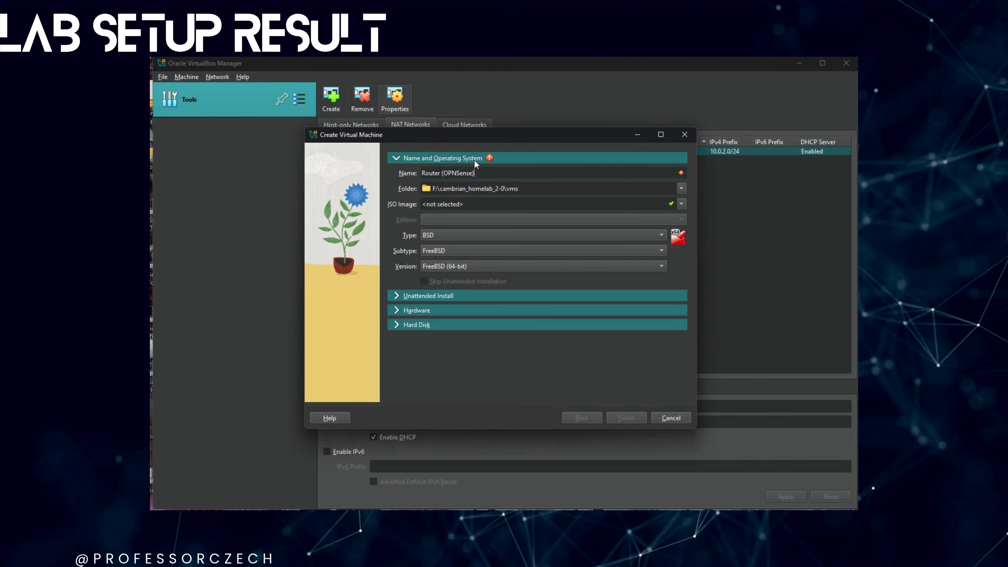
pyautogui.moveTo(489, 160)
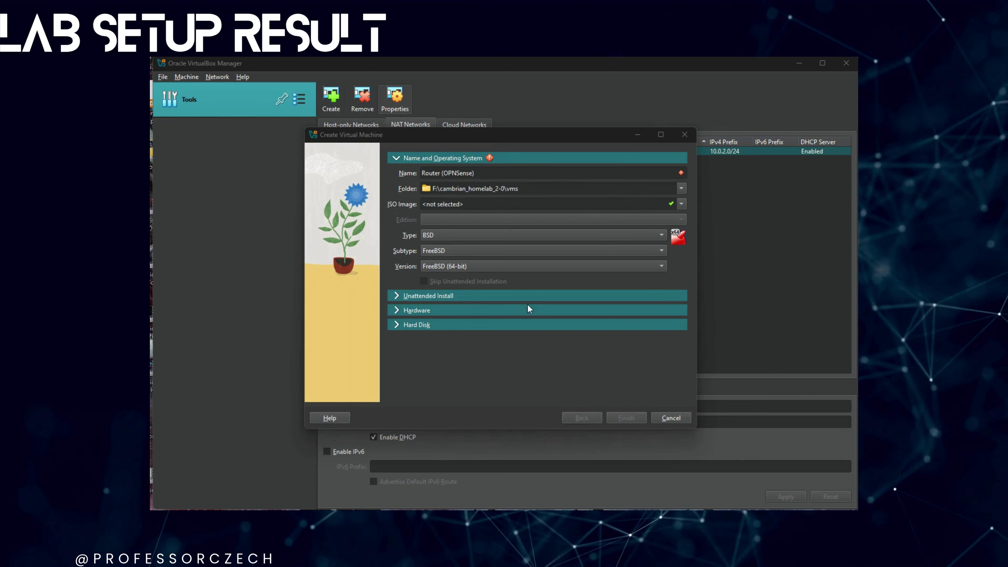
pyautogui.click(503, 172)
pyautogui.press('BackSpace')
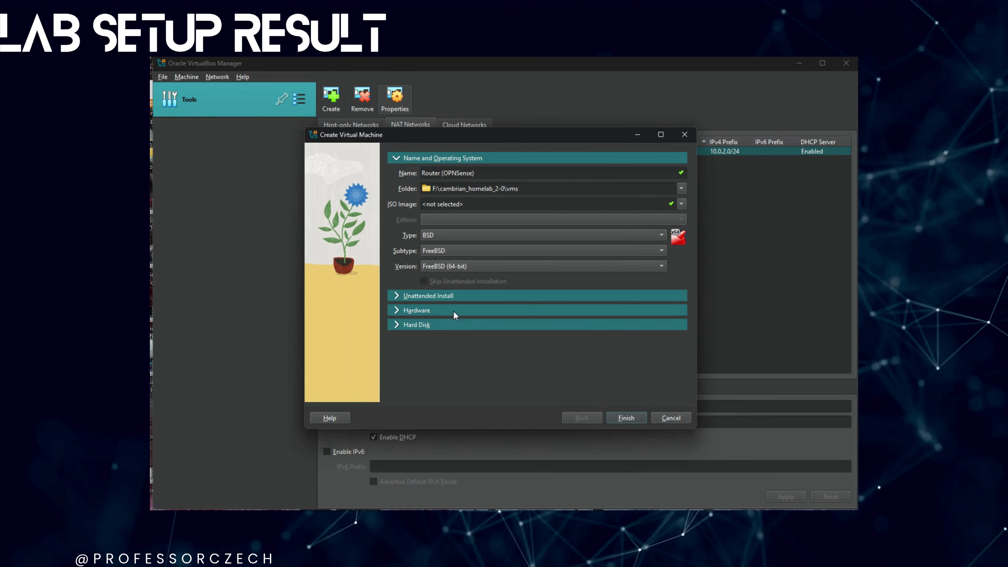
pyautogui.click(445, 312)
pyautogui.click(442, 268)
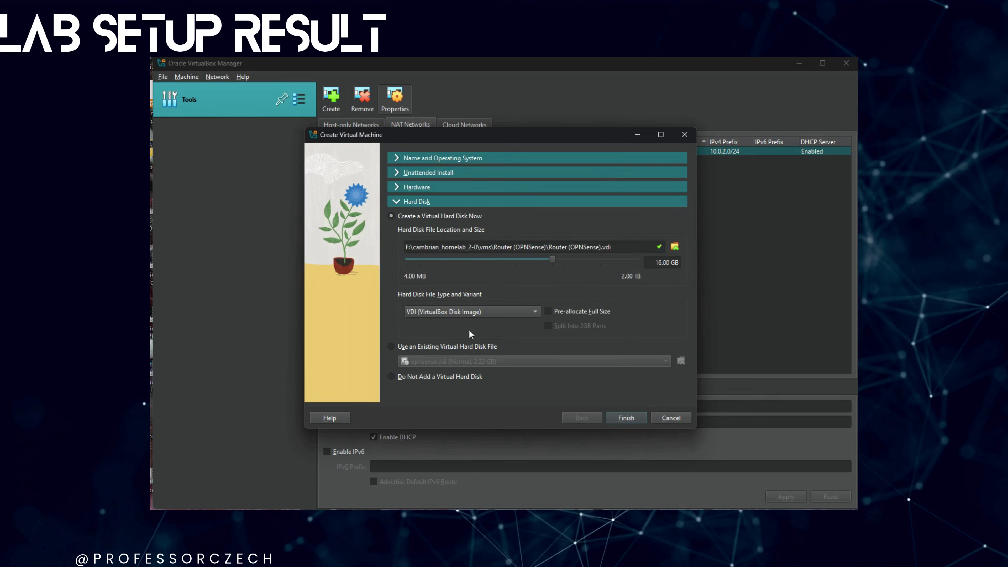
pyautogui.click(634, 422)
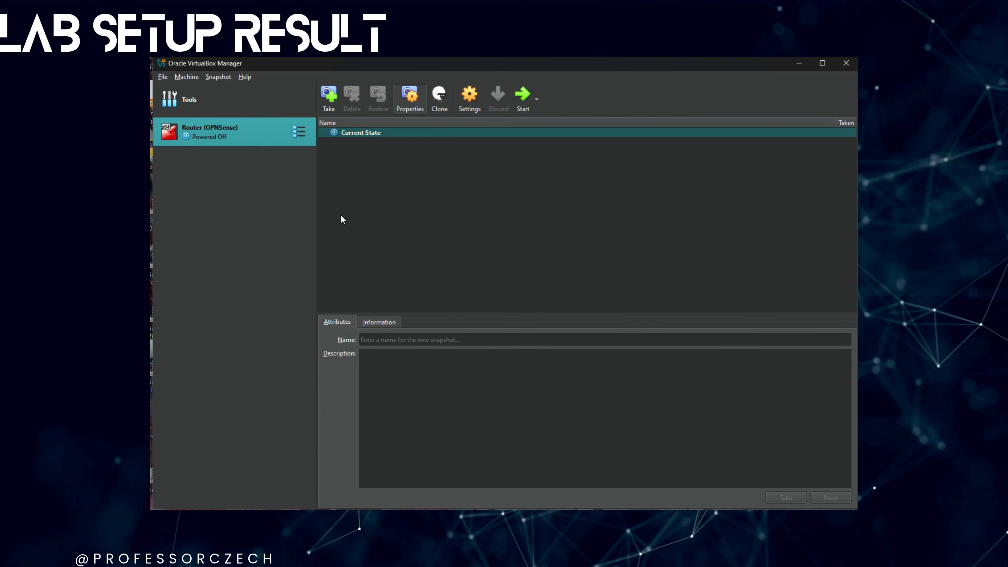
# - Remove the empty optical drive from the router's Storage settings
pyautogui.rightClick(213, 134)
pyautogui.click(233, 139)
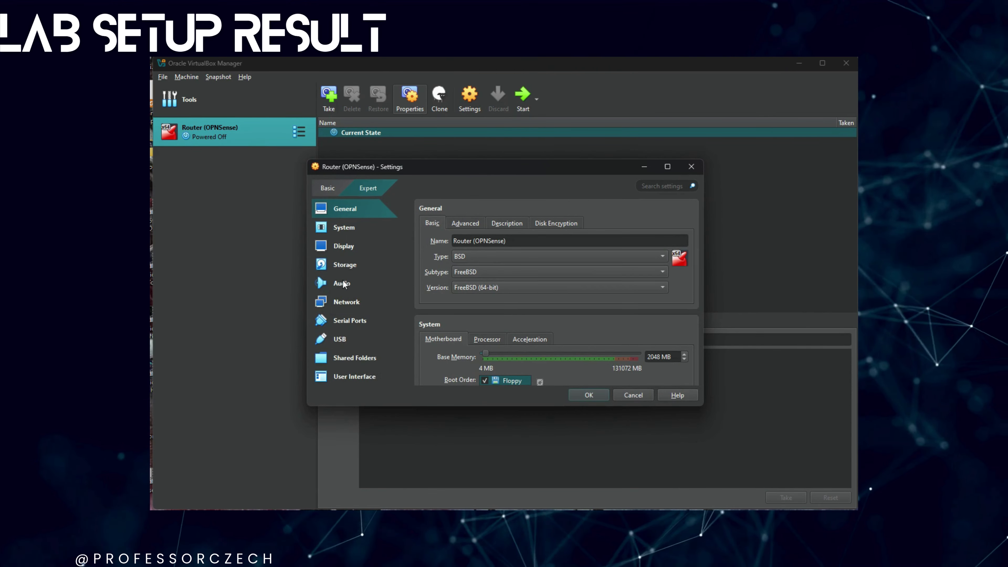
pyautogui.click(345, 265)
pyautogui.click(453, 258)
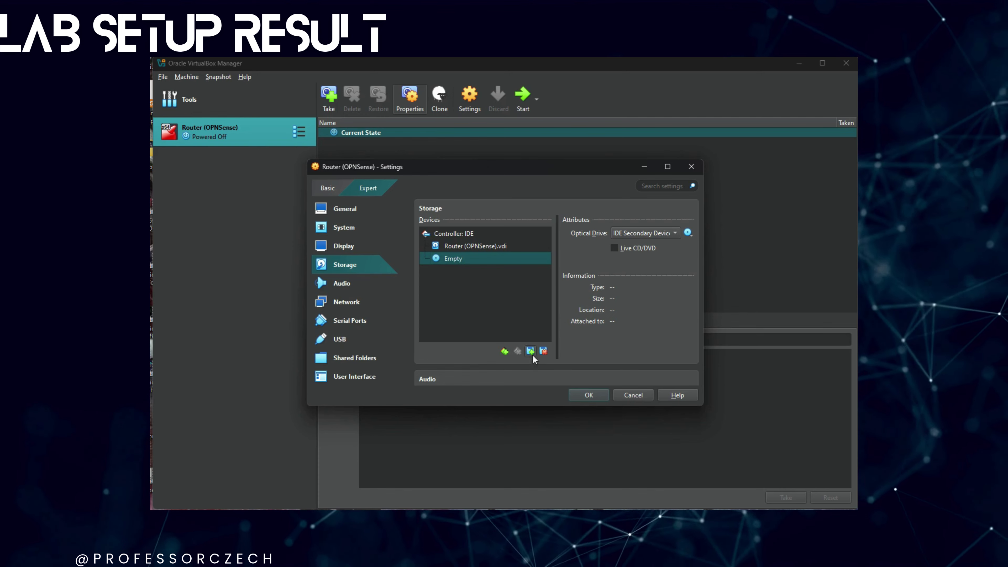
pyautogui.click(542, 351)
pyautogui.click(484, 330)
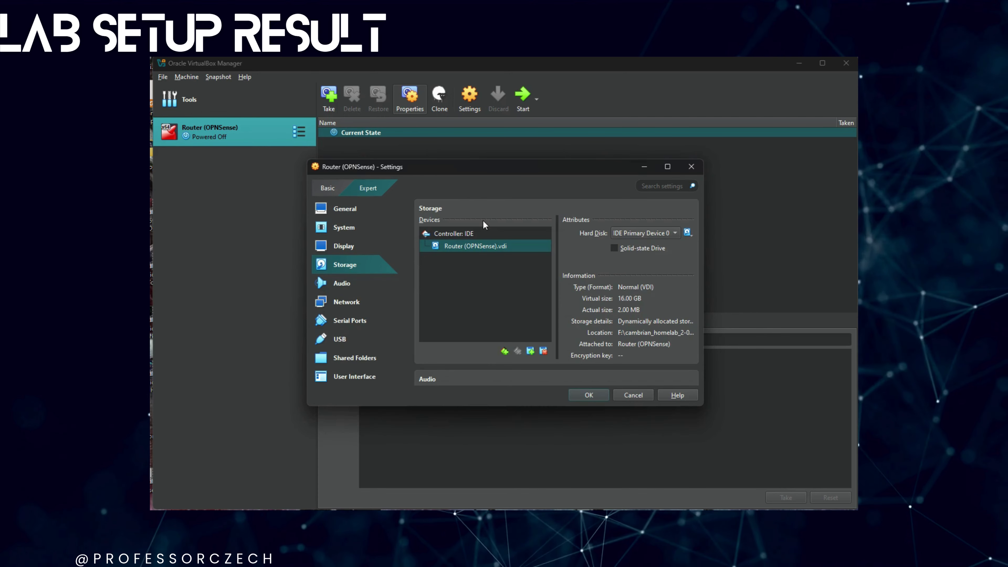
# - Attach the existing opnsense.vdi disk to the IDE controller
pyautogui.click(468, 233)
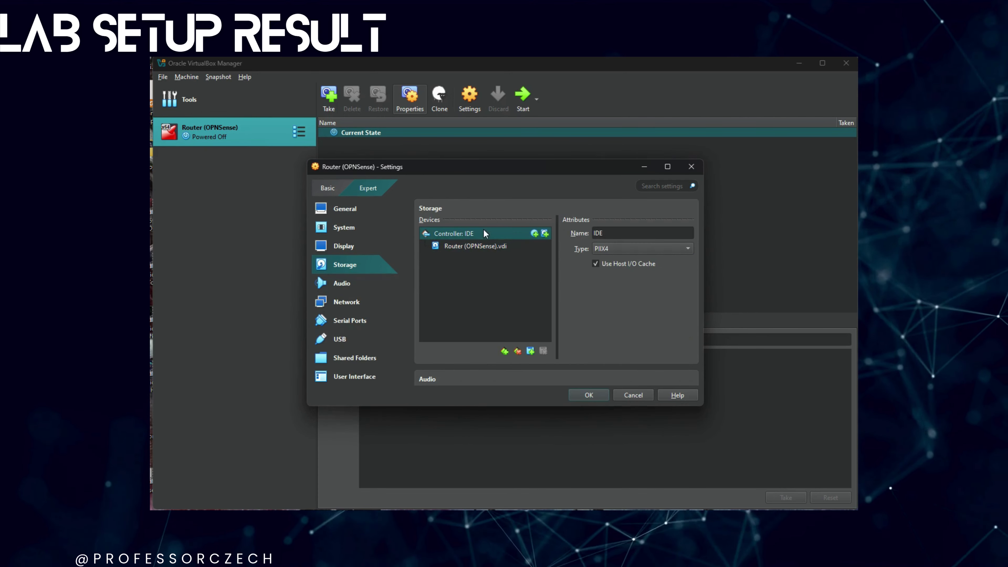
pyautogui.click(545, 234)
pyautogui.click(232, 168)
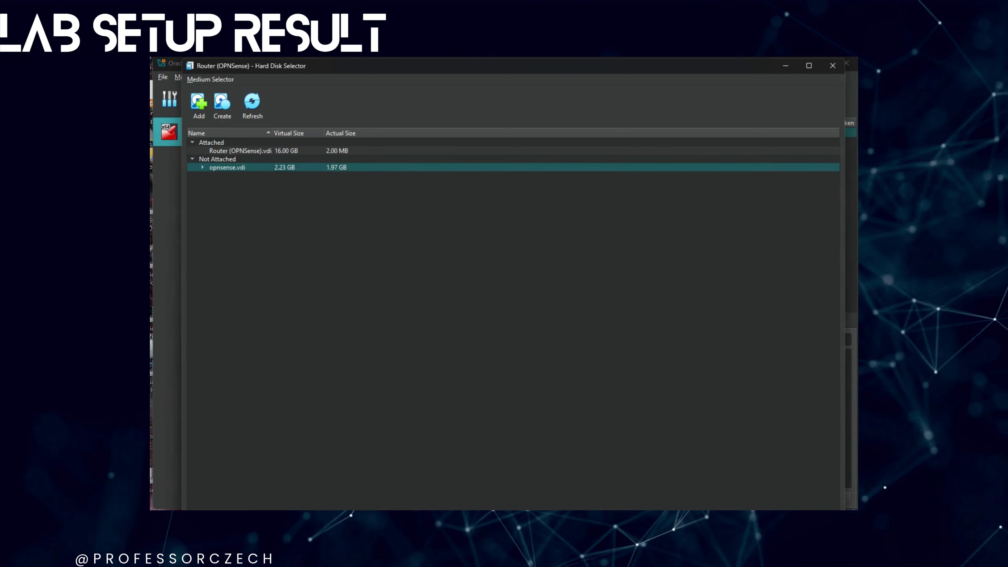
pyautogui.doubleClick(232, 167)
# - Set opnsense.vdi to IDE Primary Device 0, leaving the 16 GB disk secondary, and save
pyautogui.click(482, 247)
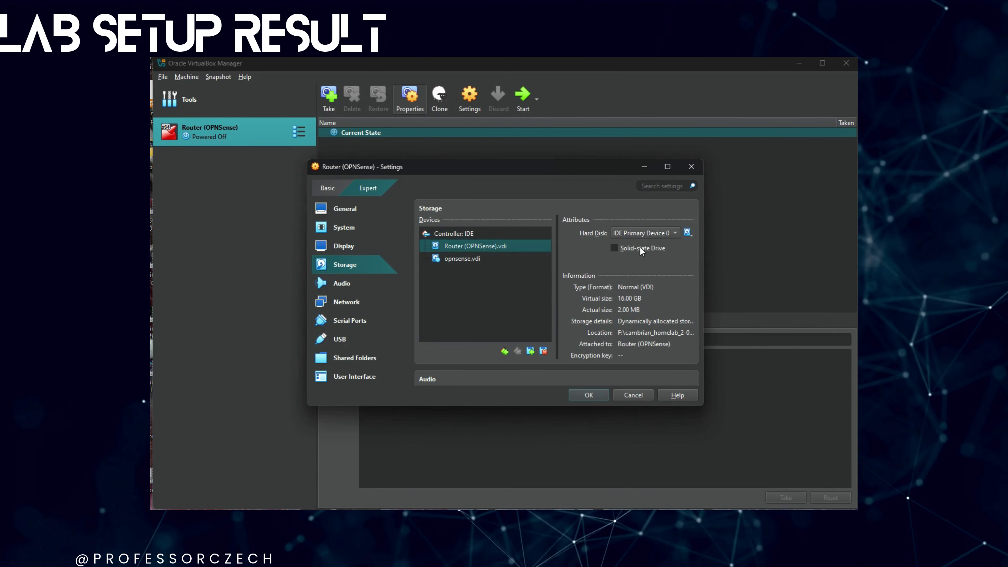
pyautogui.click(647, 232)
pyautogui.click(648, 258)
pyautogui.scroll(-1, 504, 261)
pyautogui.scroll(2, 478, 224)
pyautogui.click(462, 270)
pyautogui.click(670, 258)
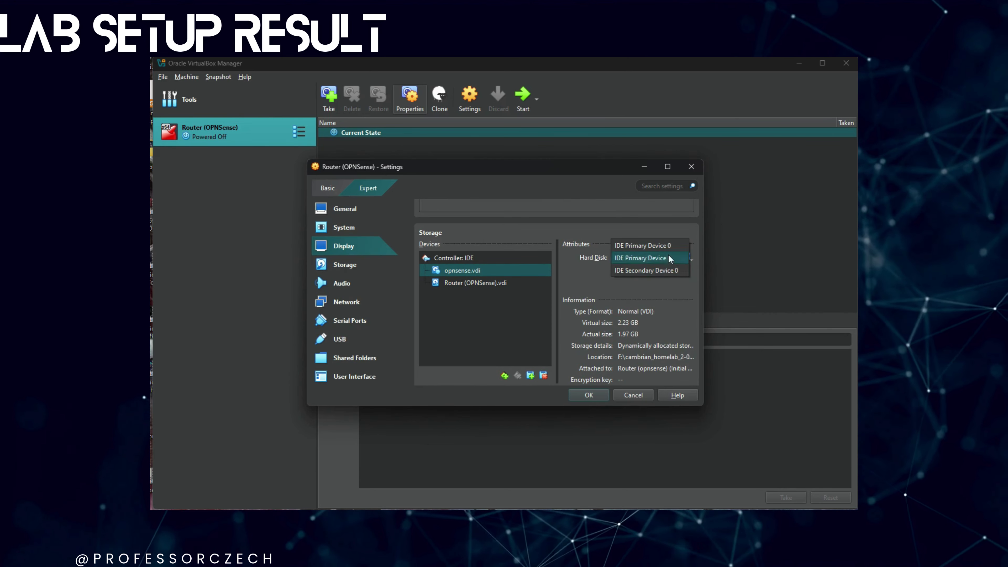
pyautogui.click(651, 245)
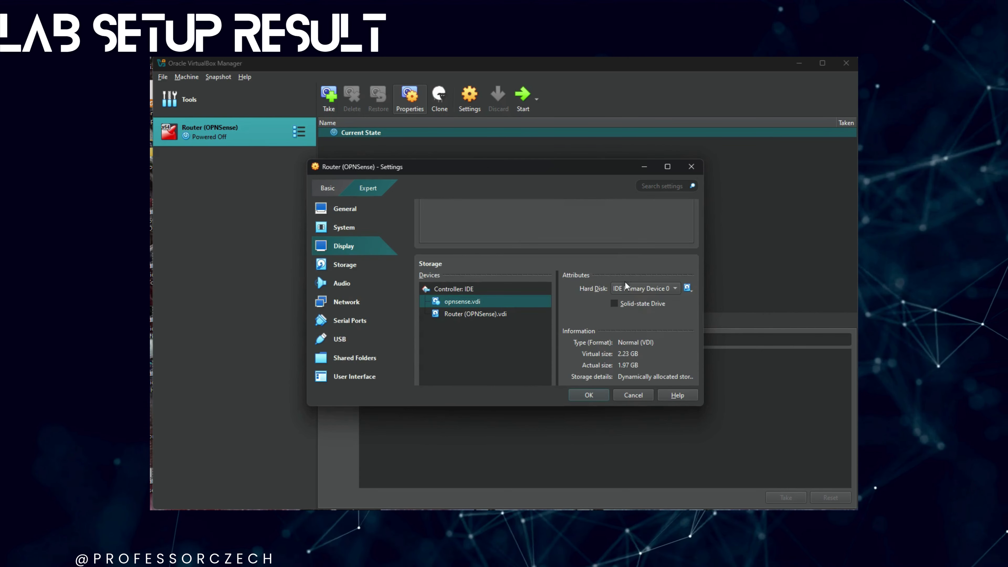
pyautogui.click(491, 315)
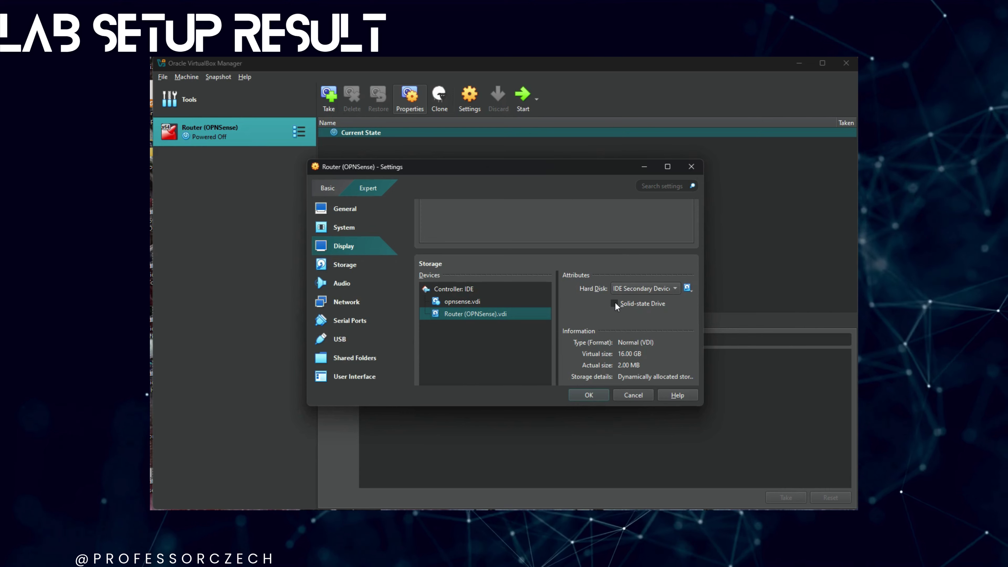
pyautogui.scroll(-5, 579, 333)
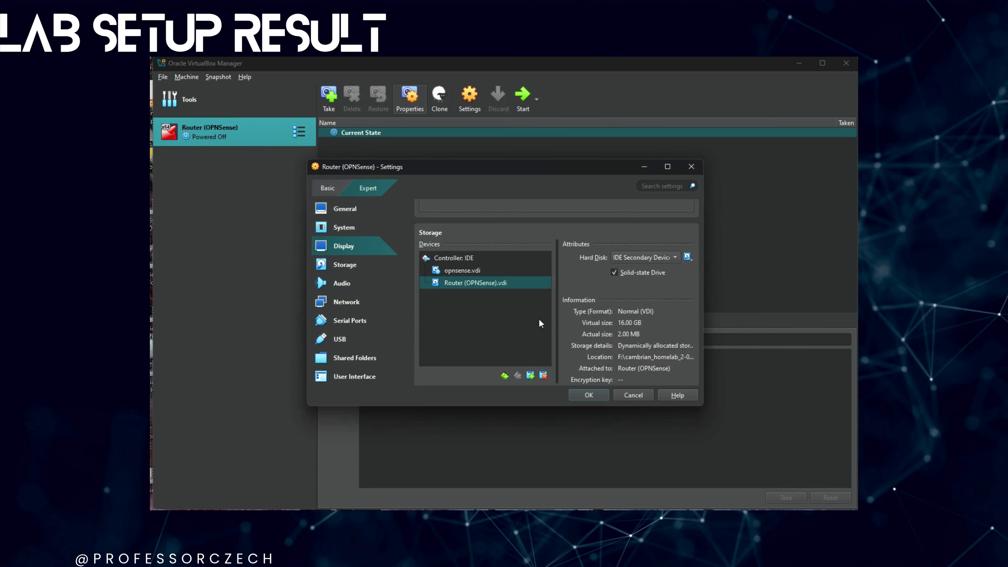
pyautogui.click(602, 396)
# - Attach the router's Adapter 1 to the Host-only Adapter
pyautogui.rightClick(190, 133)
pyautogui.click(225, 141)
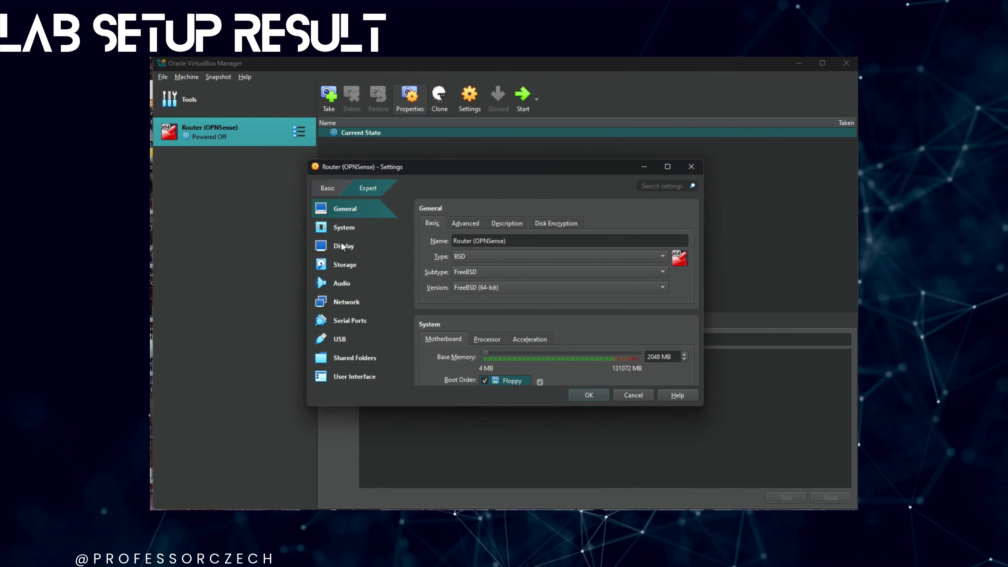
pyautogui.click(387, 301)
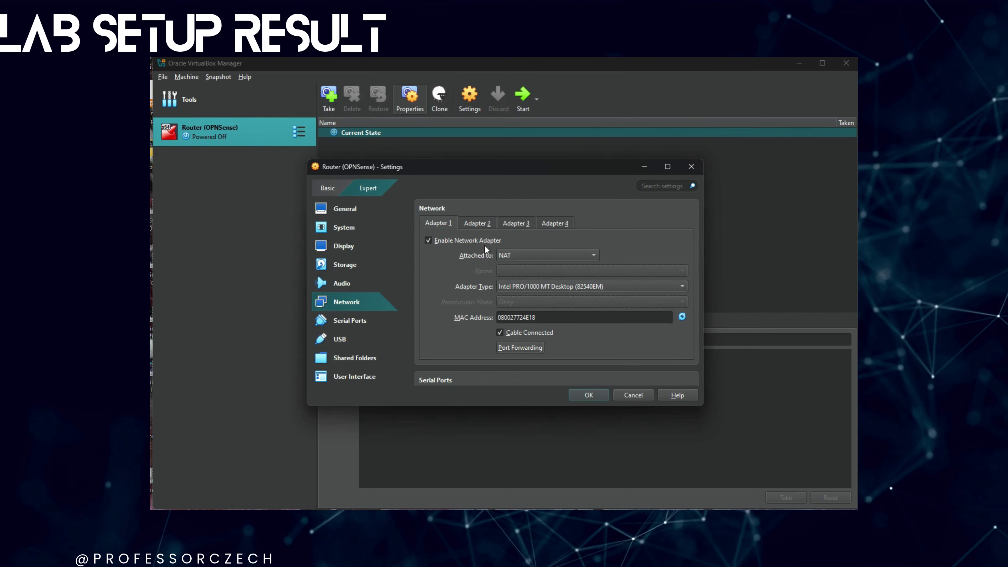
pyautogui.click(519, 256)
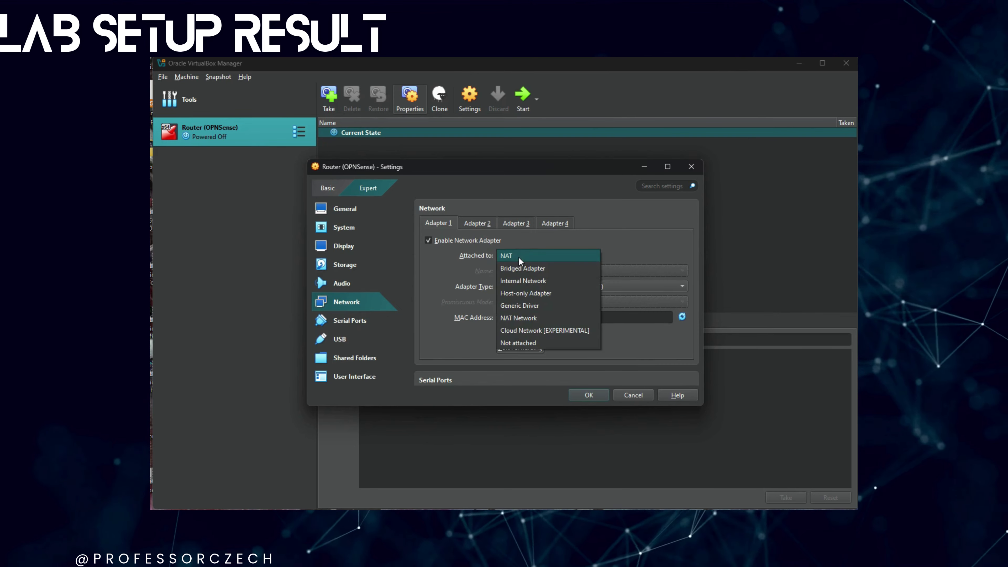
pyautogui.click(546, 293)
# - Enable Adapter 2 and attach it to the NAT Network WAN
pyautogui.click(478, 224)
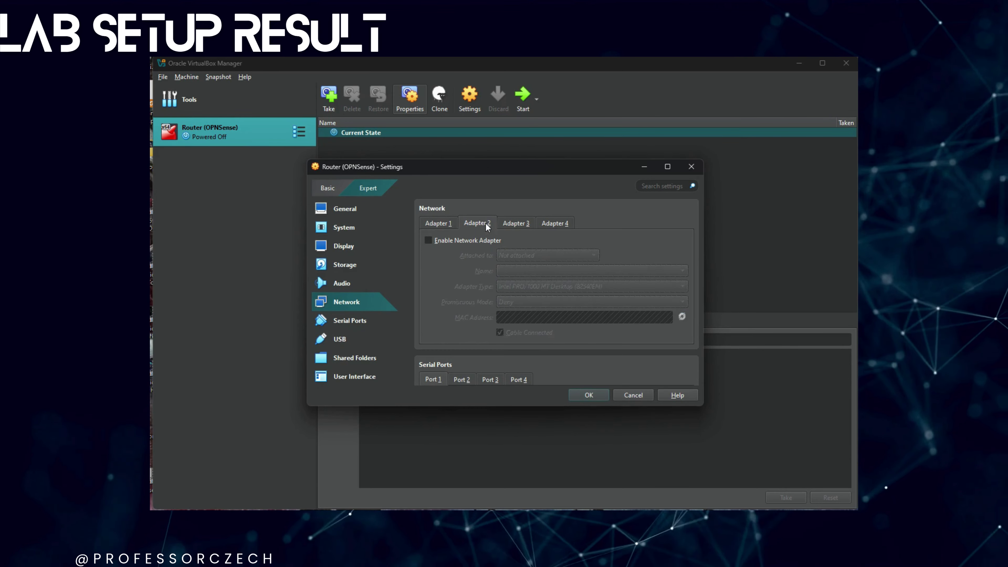
pyautogui.click(464, 241)
pyautogui.click(547, 256)
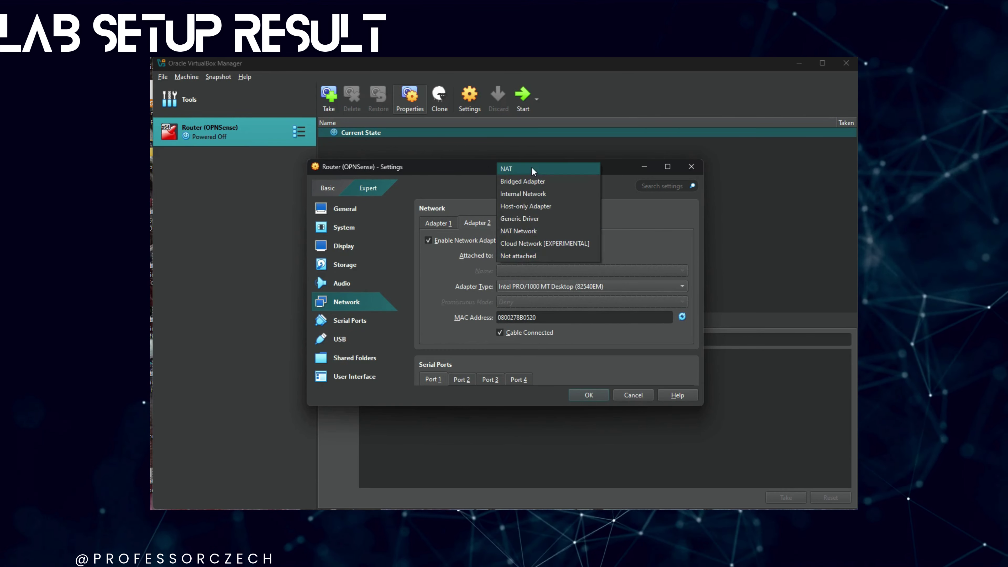
pyautogui.click(536, 231)
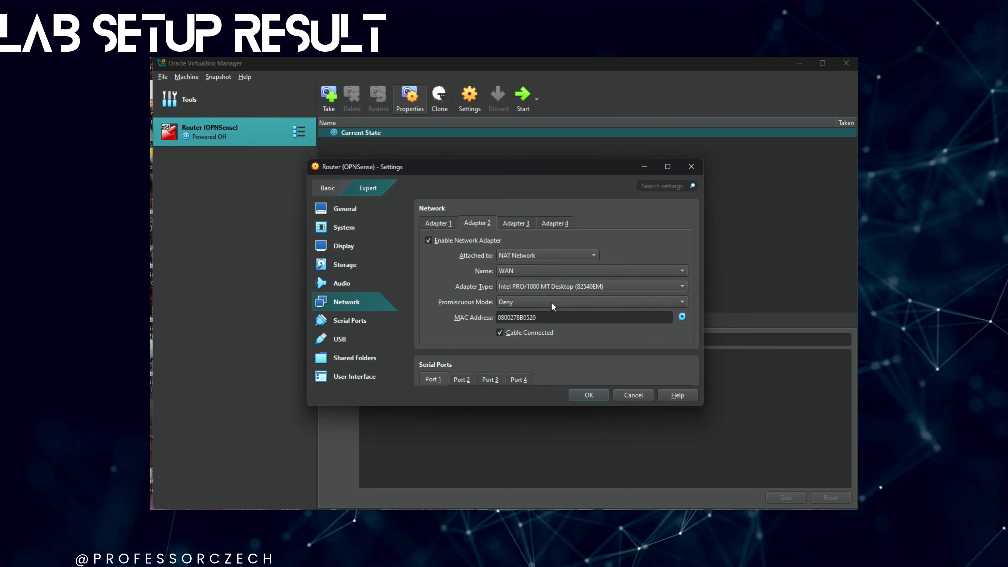
# - Review both adapters' settings and save the router's network configuration
pyautogui.click(436, 224)
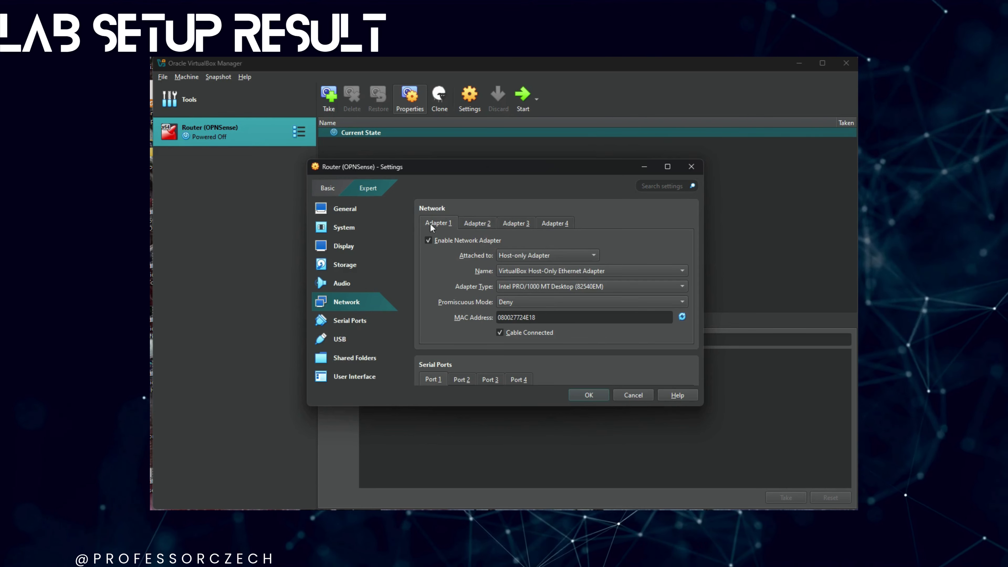
pyautogui.scroll(-3, 478, 307)
pyautogui.scroll(1, 491, 330)
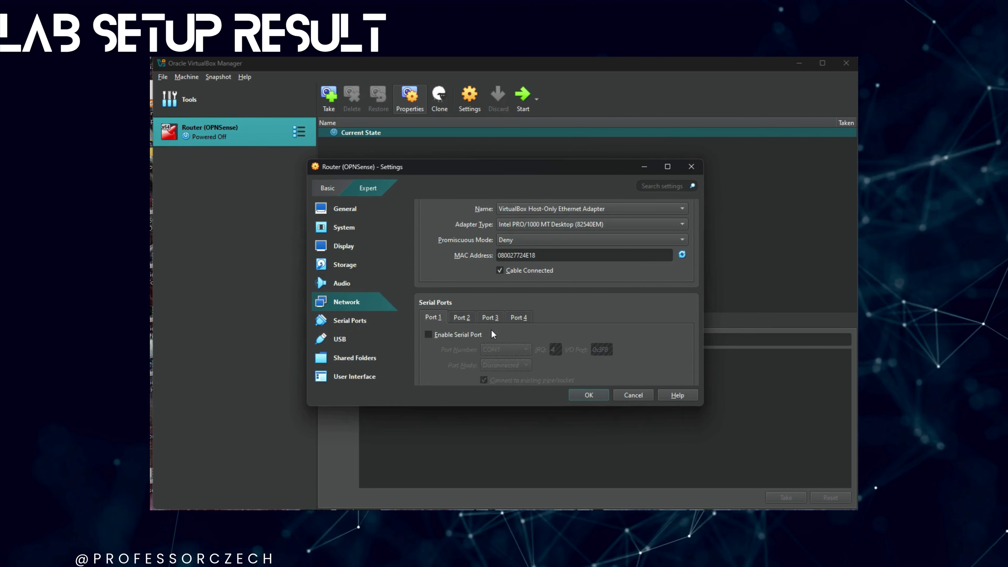
pyautogui.scroll(-2, 488, 329)
pyautogui.scroll(5, 489, 293)
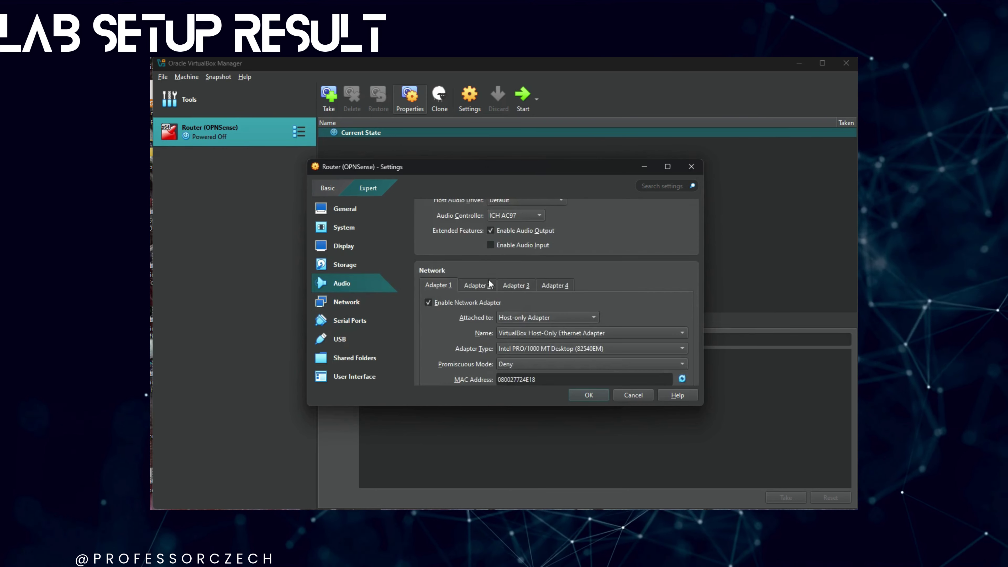
pyautogui.scroll(-2, 478, 246)
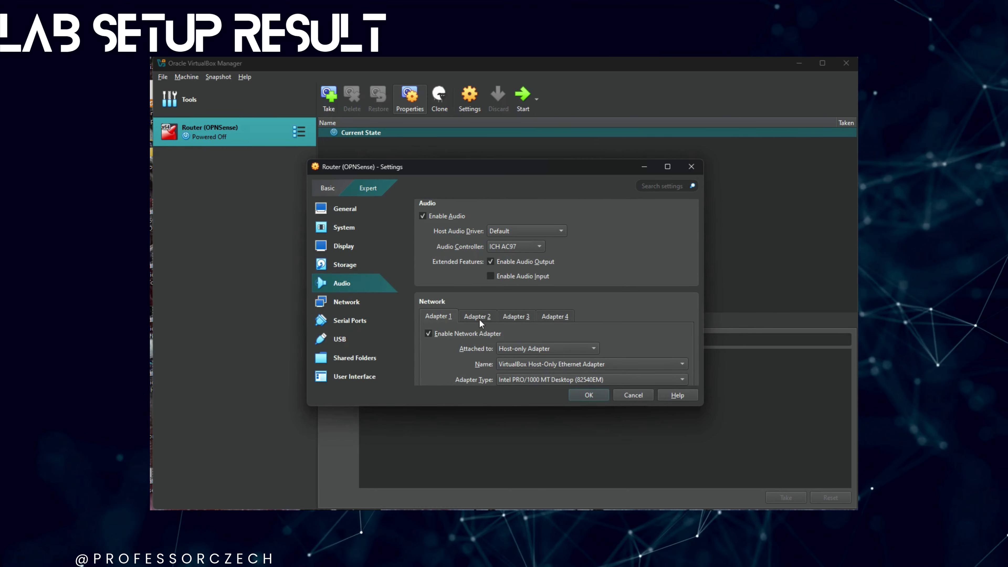
pyautogui.click(476, 254)
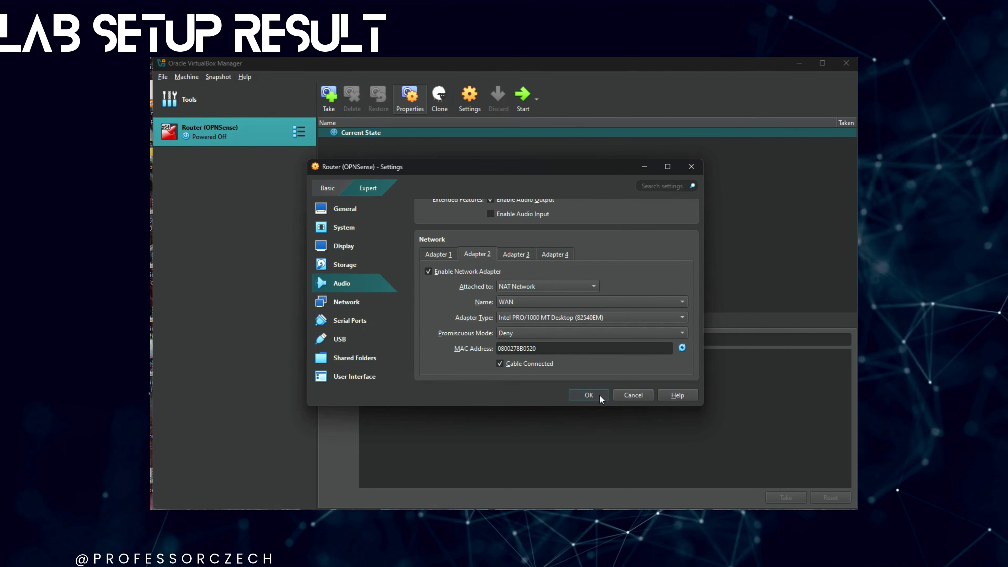
pyautogui.click(589, 395)
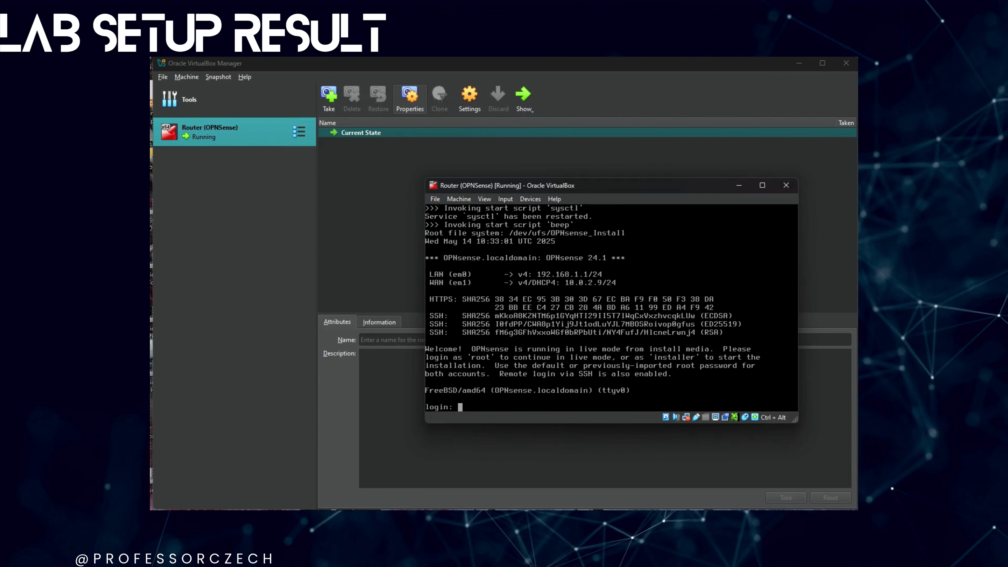
# - Log in to the live media as installer and keep the default keymap
pyautogui.write('nstaller')
pyautogui.press('Return')
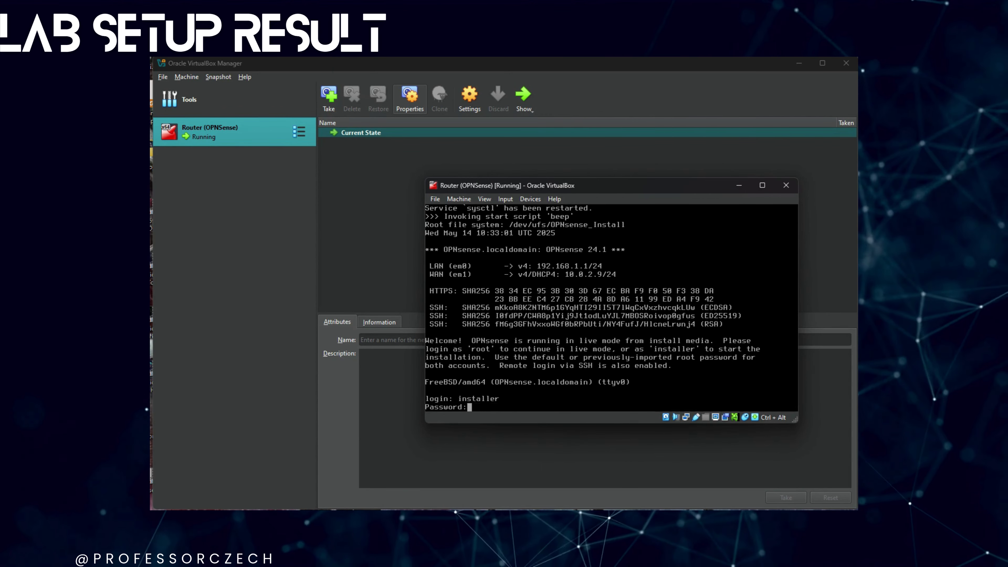
pyautogui.press('Return')
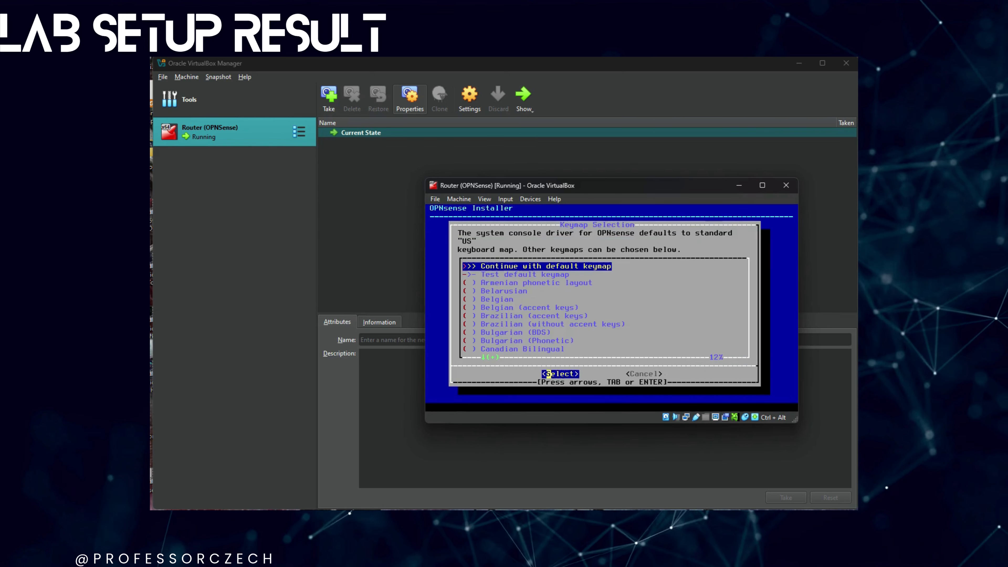
pyautogui.press('Tab')
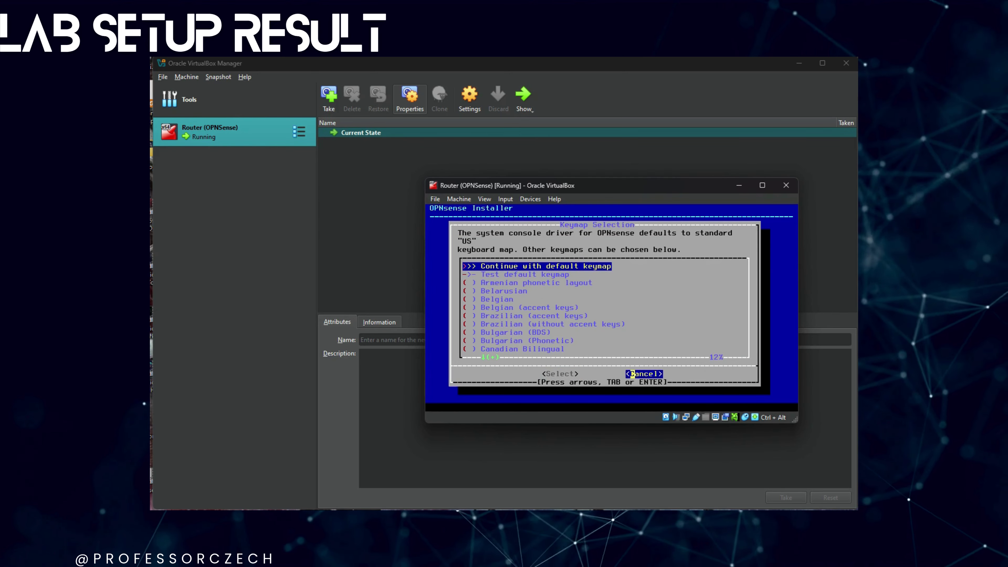
pyautogui.press('Tab')
pyautogui.press('Return')
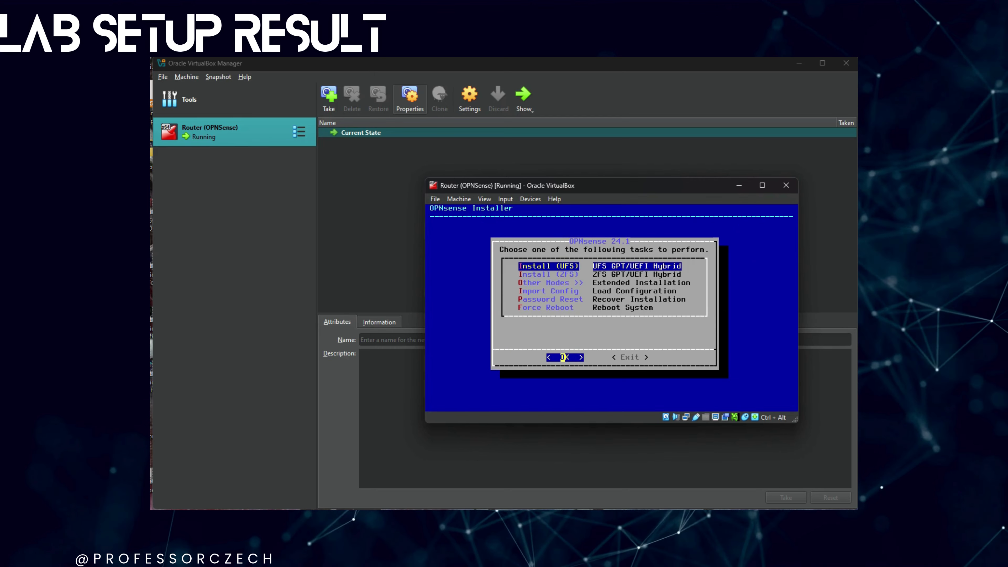
# - Install OPNsense with UFS onto the 16 GB disk ada1, then complete and reboot
pyautogui.press('Return')
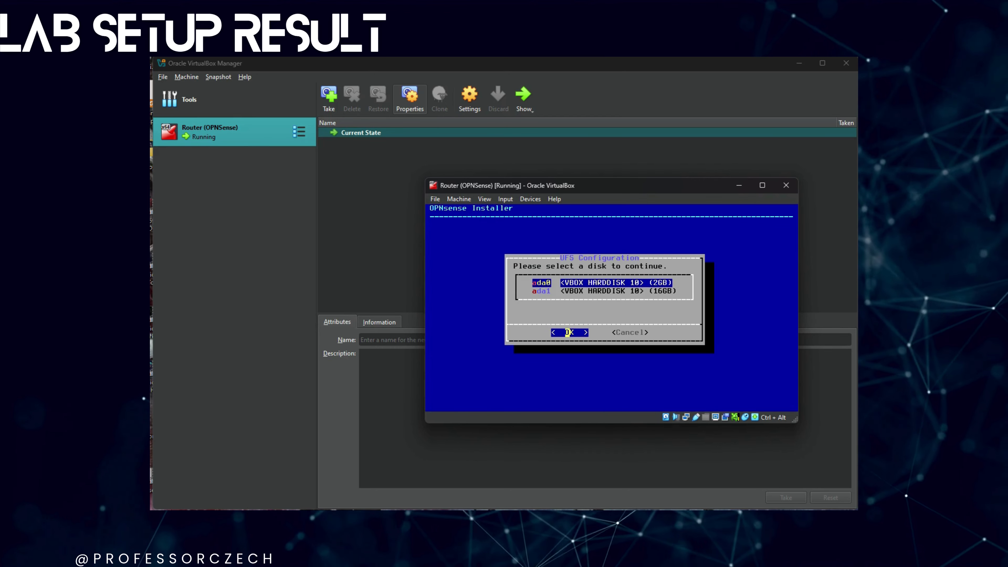
pyautogui.press('Down')
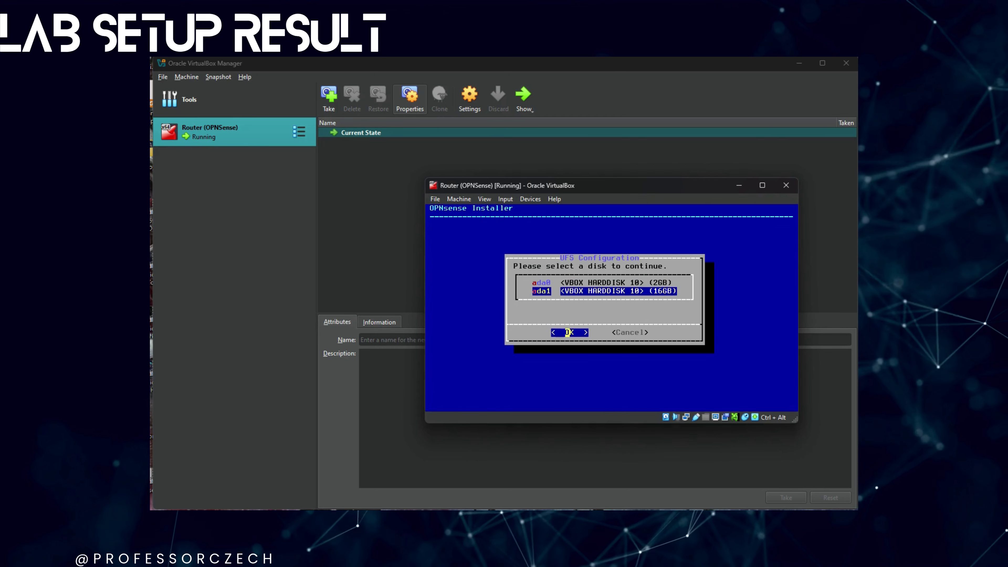
pyautogui.press('Return')
pyautogui.press('Left')
pyautogui.press('Return')
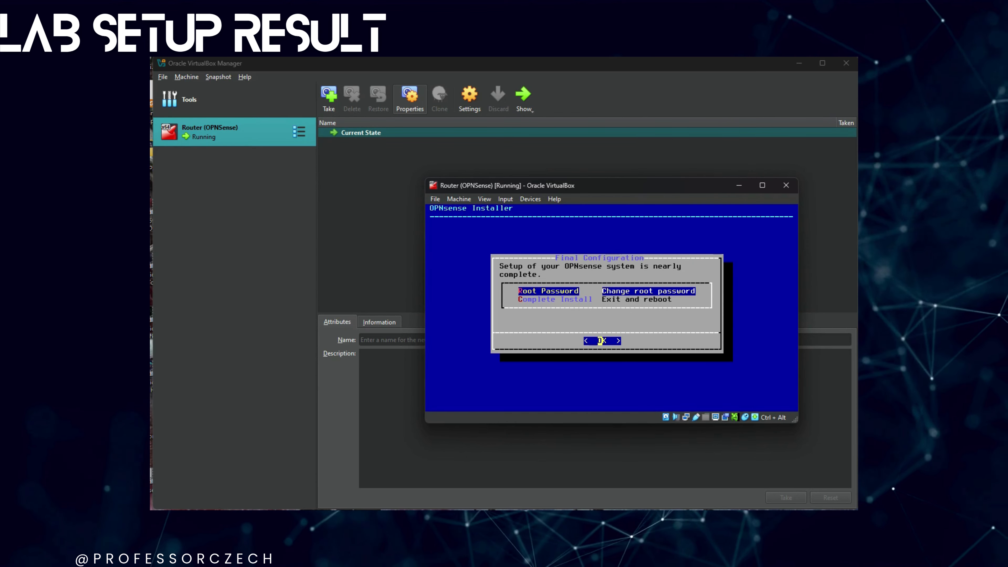
pyautogui.press('Down')
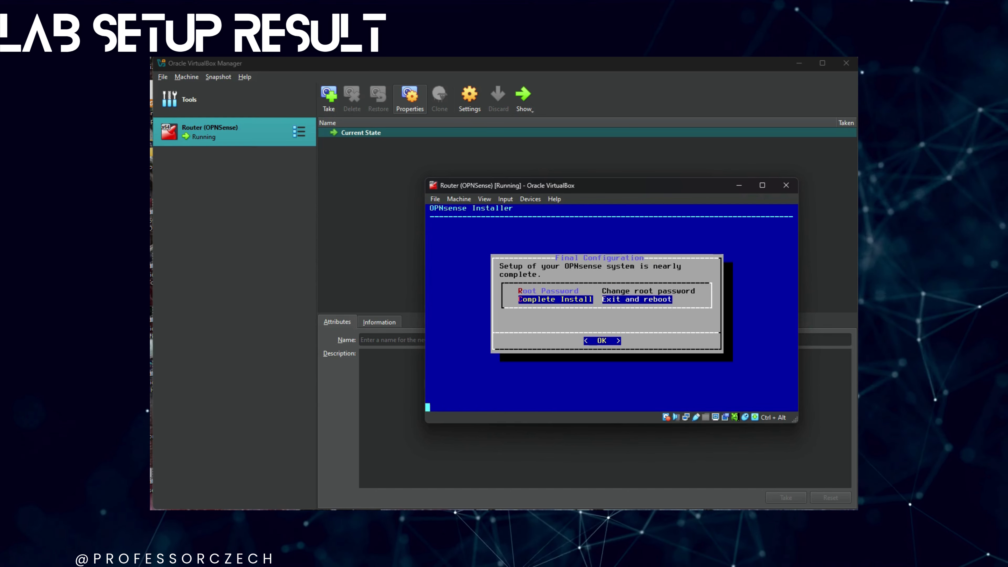
pyautogui.press('Return')
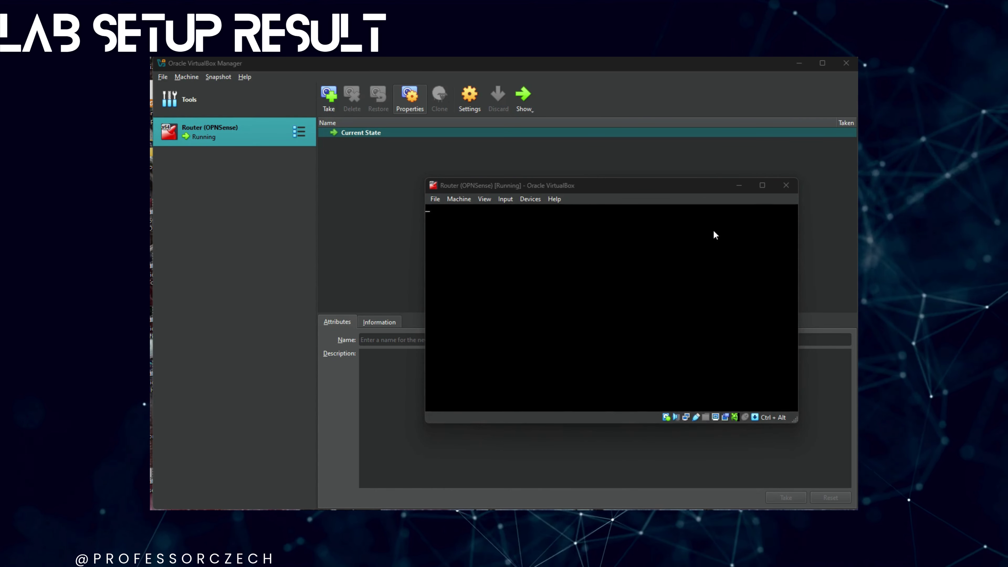
# - Power off the running Router (OPNSense) virtual machine
pyautogui.click(785, 185)
pyautogui.click(599, 320)
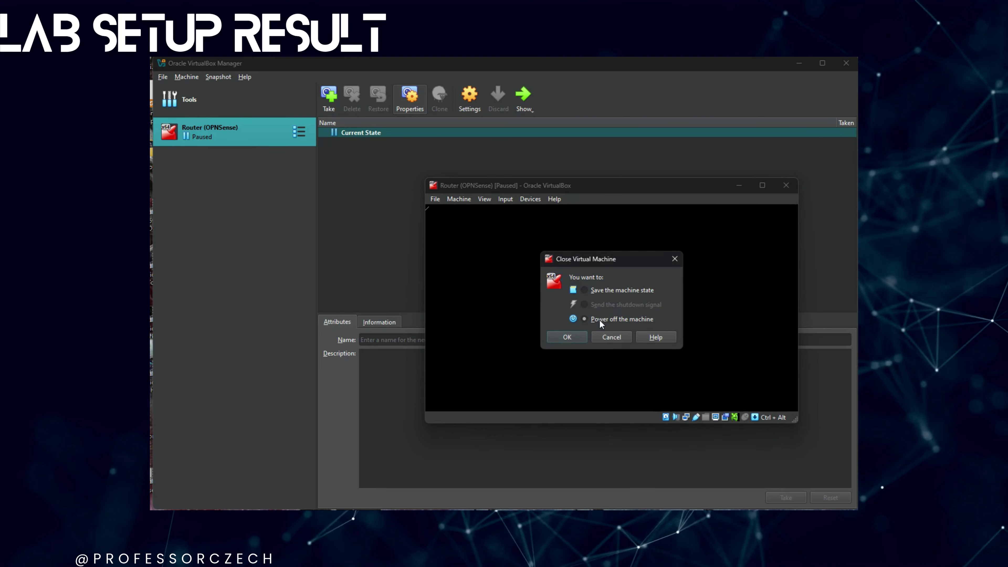
pyautogui.click(570, 337)
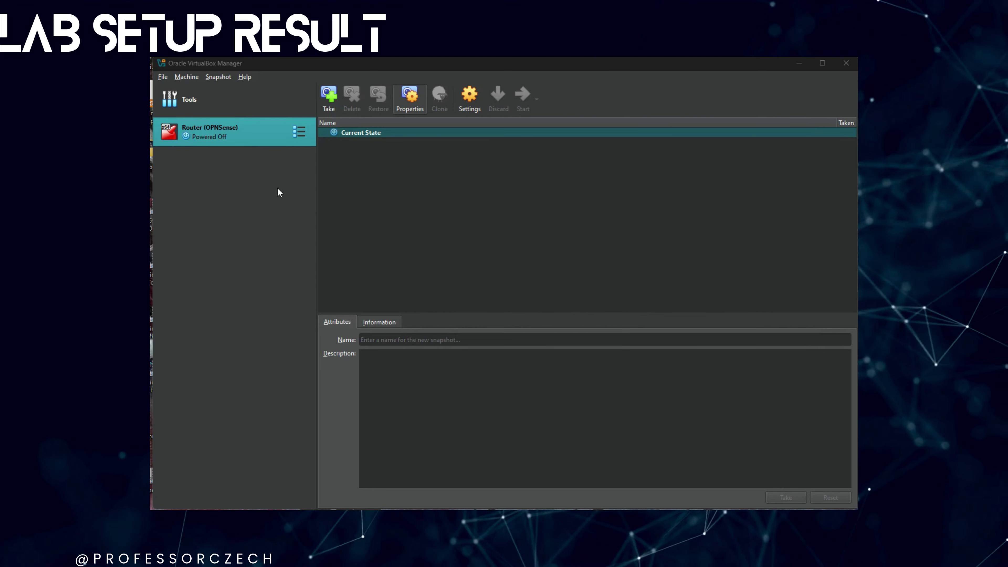
# - In the router's storage settings, remove opnsense.vdi and mark Router (OPNSense).vdi as Solid-state Drive
pyautogui.rightClick(254, 135)
pyautogui.click(270, 140)
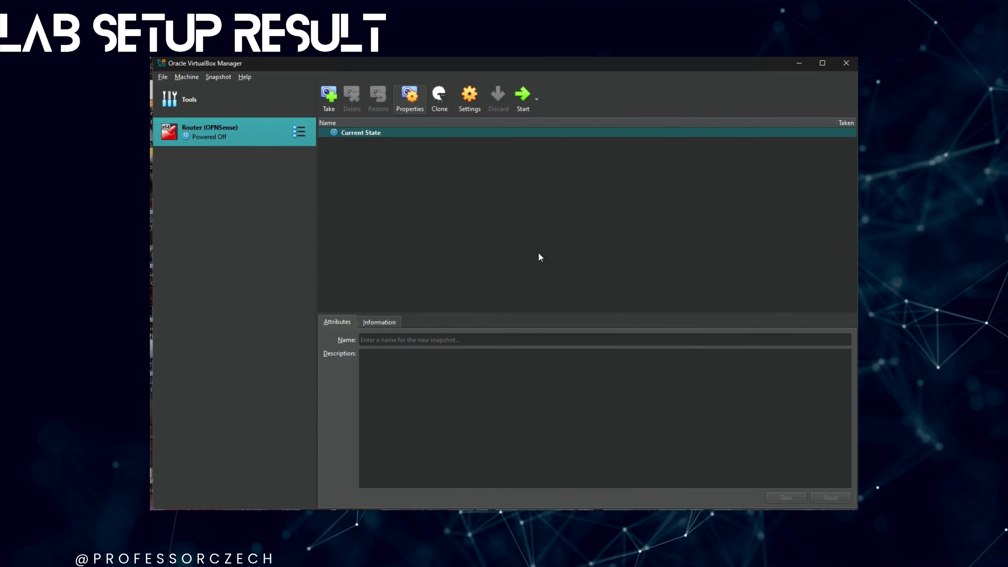
pyautogui.click(345, 264)
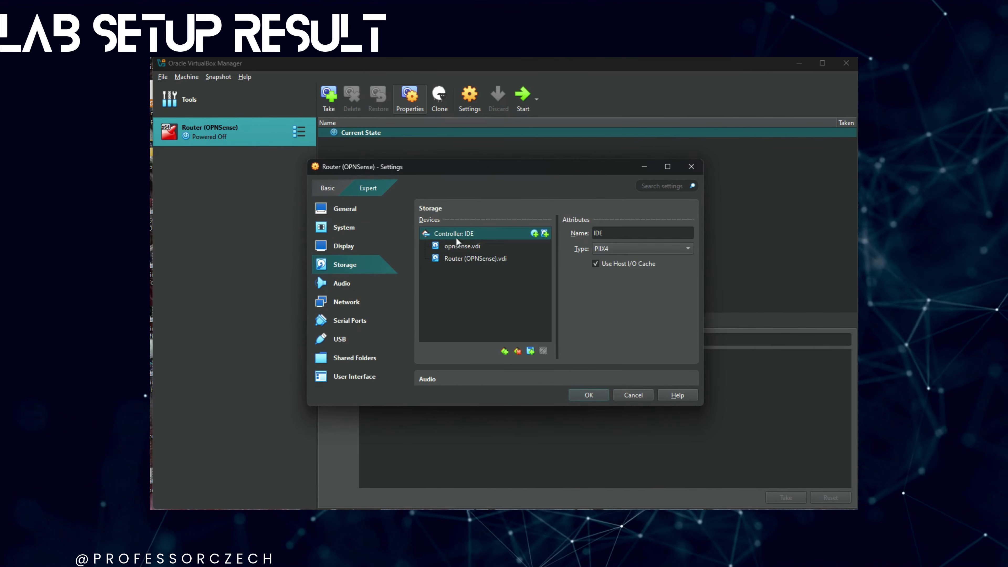
pyautogui.click(451, 246)
pyautogui.click(543, 350)
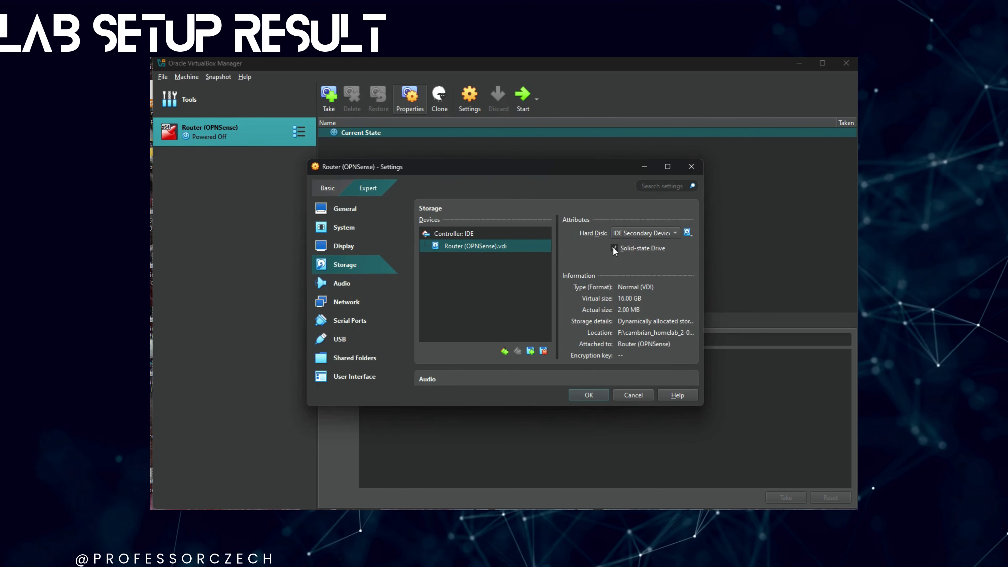
pyautogui.click(639, 233)
pyautogui.scroll(-2, 682, 341)
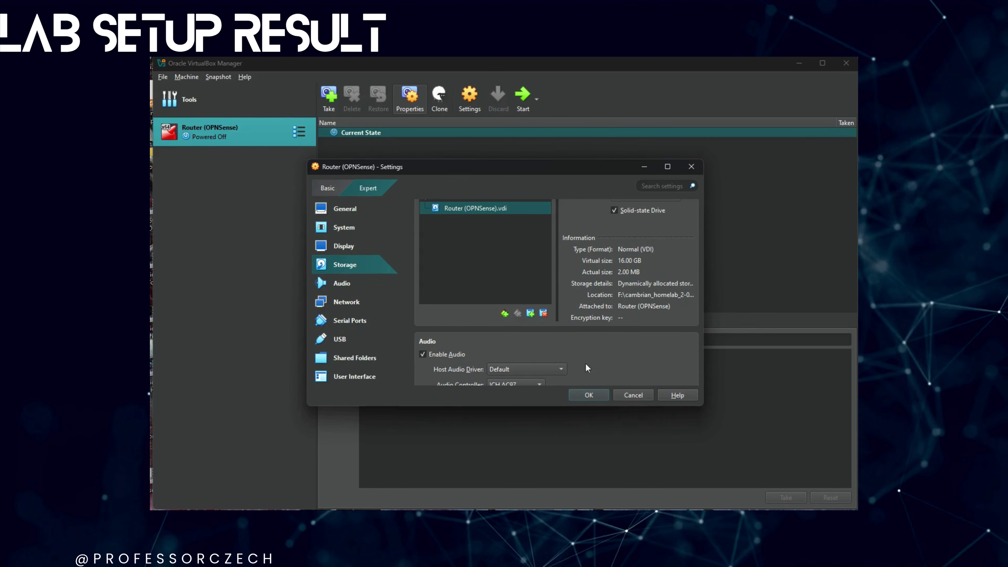
pyautogui.scroll(2, 635, 311)
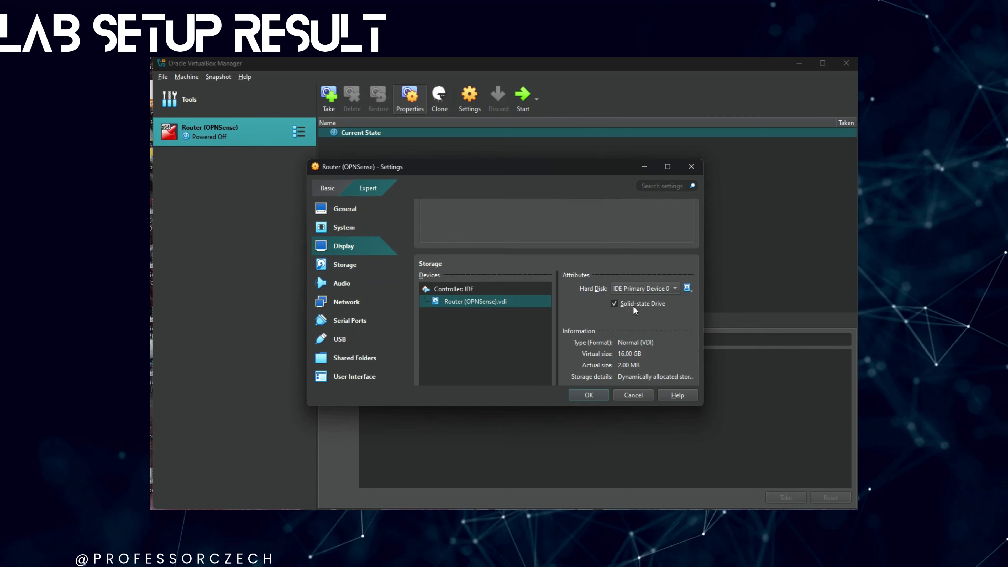
pyautogui.click(588, 394)
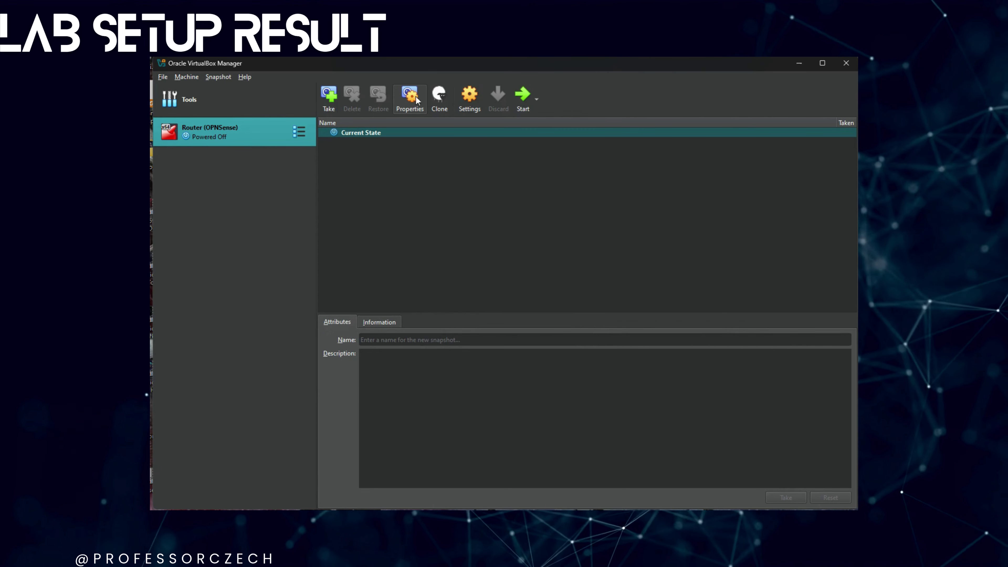
# - Start the router, log in as root, and choose option 2 to set an interface IP
pyautogui.click(520, 99)
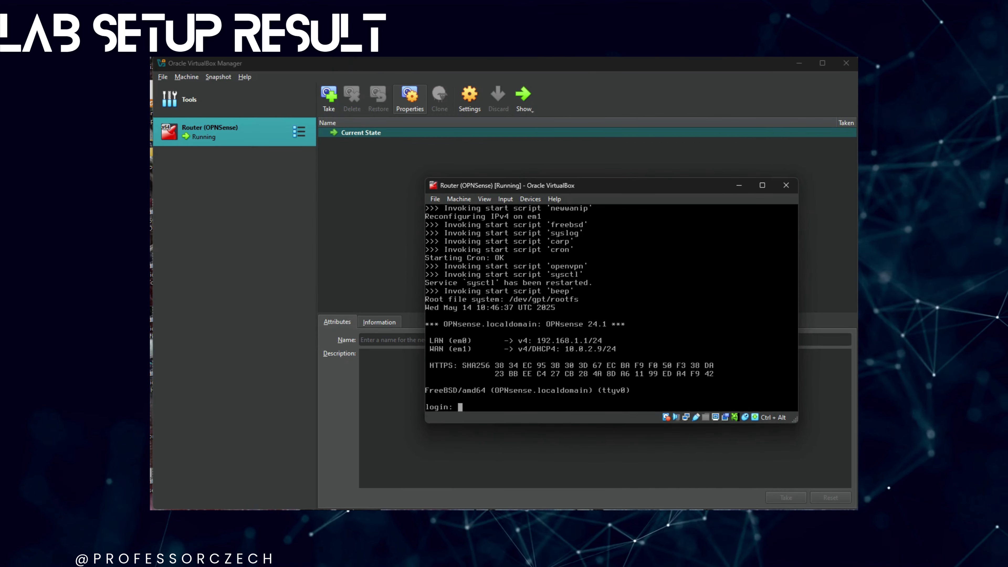
pyautogui.write('root')
pyautogui.press('Return')
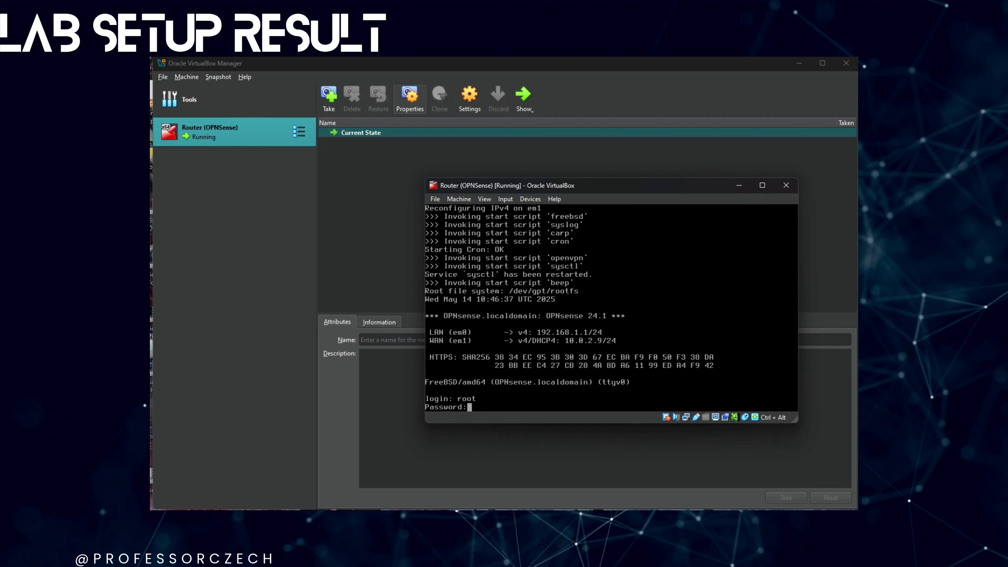
pyautogui.press('Return')
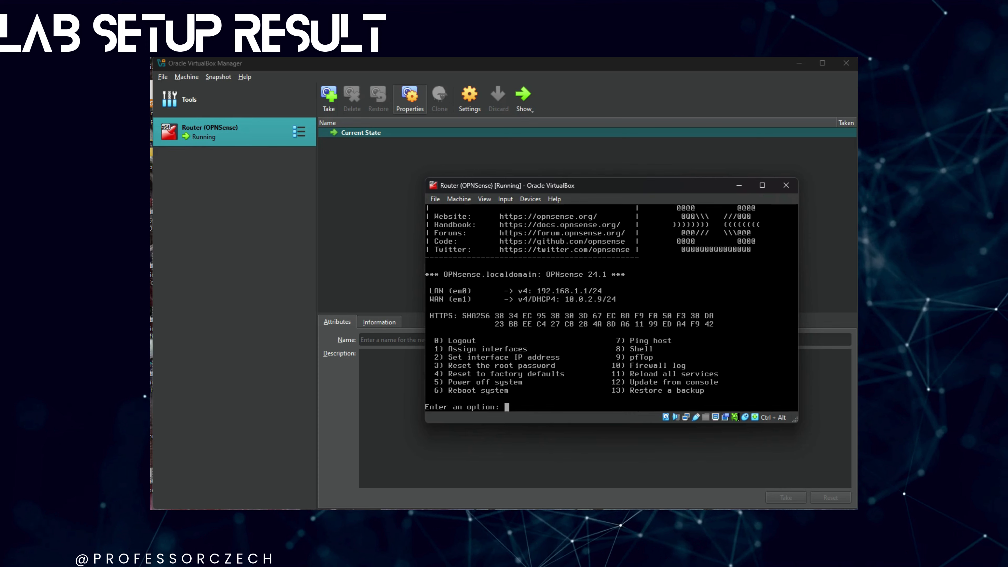
pyautogui.write('2')
pyautogui.press('Return')
# - Select the LAN interface, decline DHCP, and give it 192.168.4.1 with a 24-bit subnet
pyautogui.write('1')
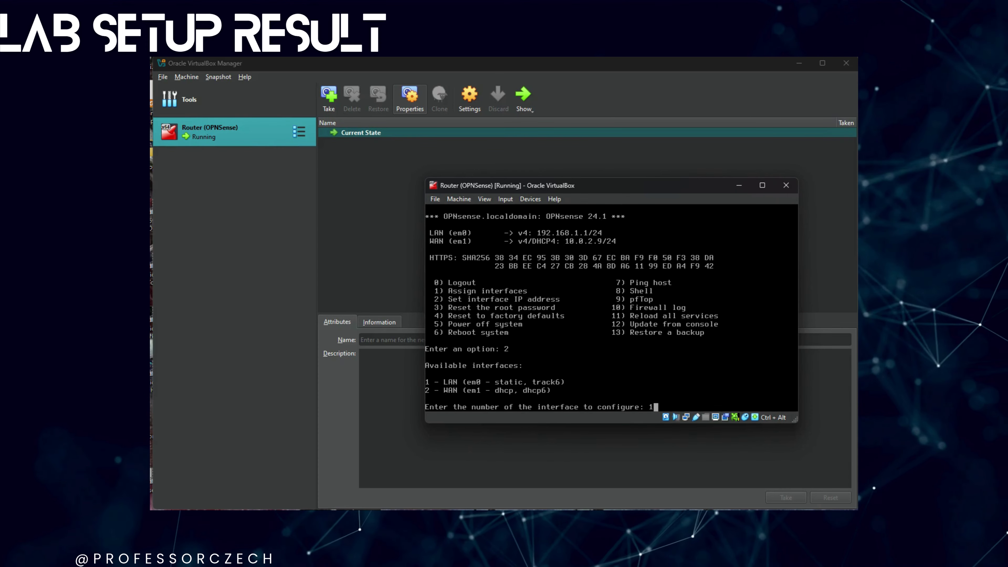
pyautogui.press('Return')
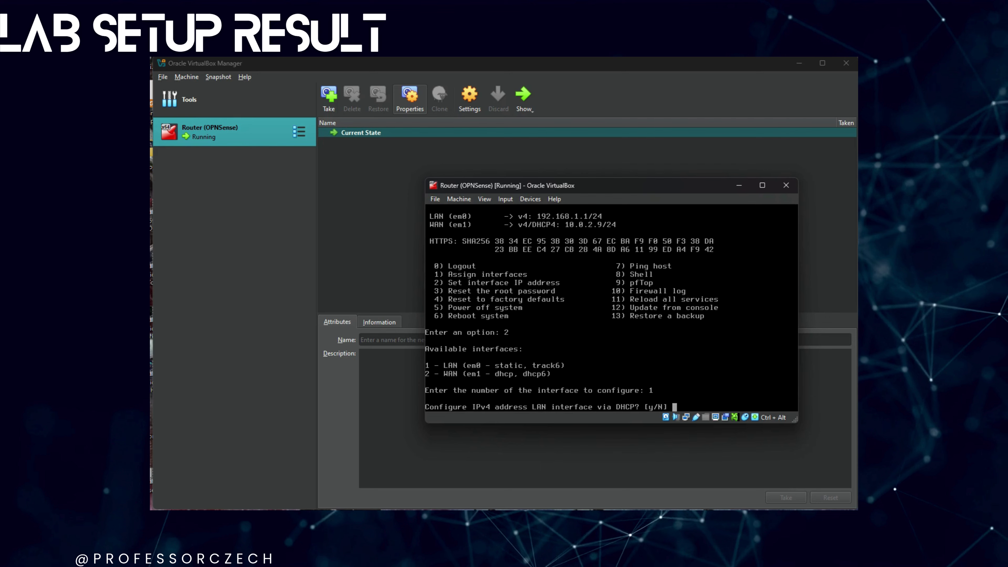
pyautogui.write('n')
pyautogui.press('Return')
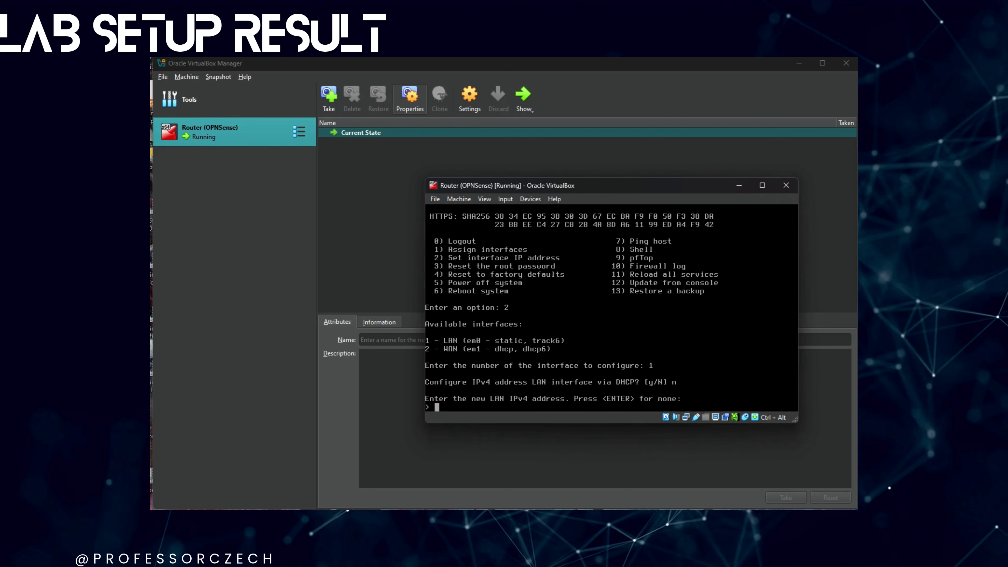
pyautogui.write('192.168.')
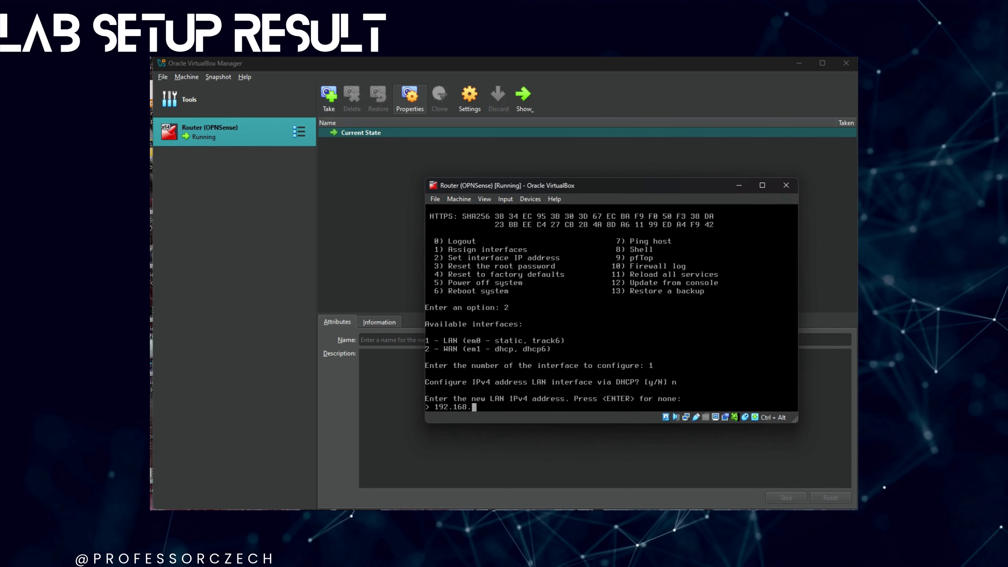
pyautogui.write('4.1')
pyautogui.press('Return')
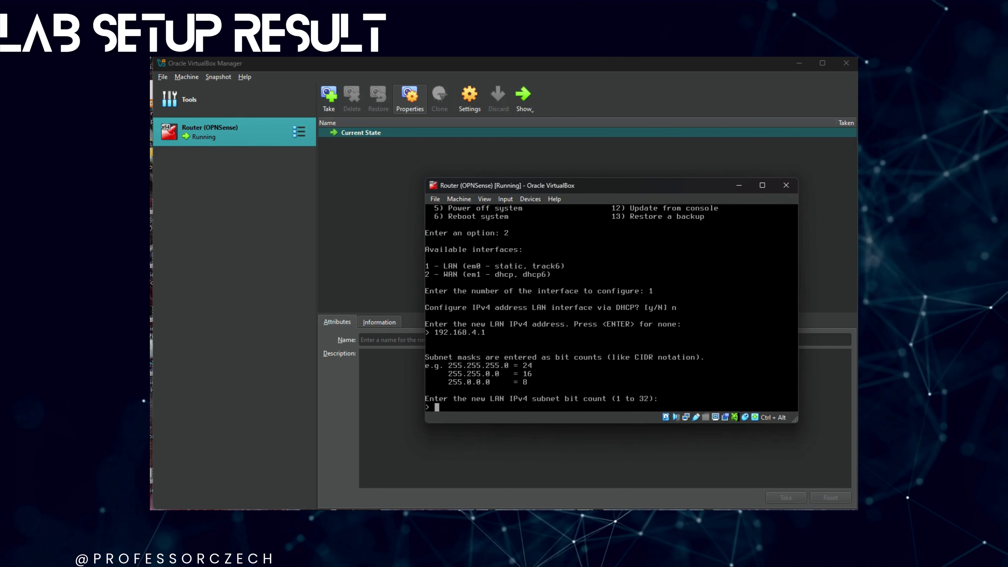
pyautogui.write('24')
pyautogui.press('Return')
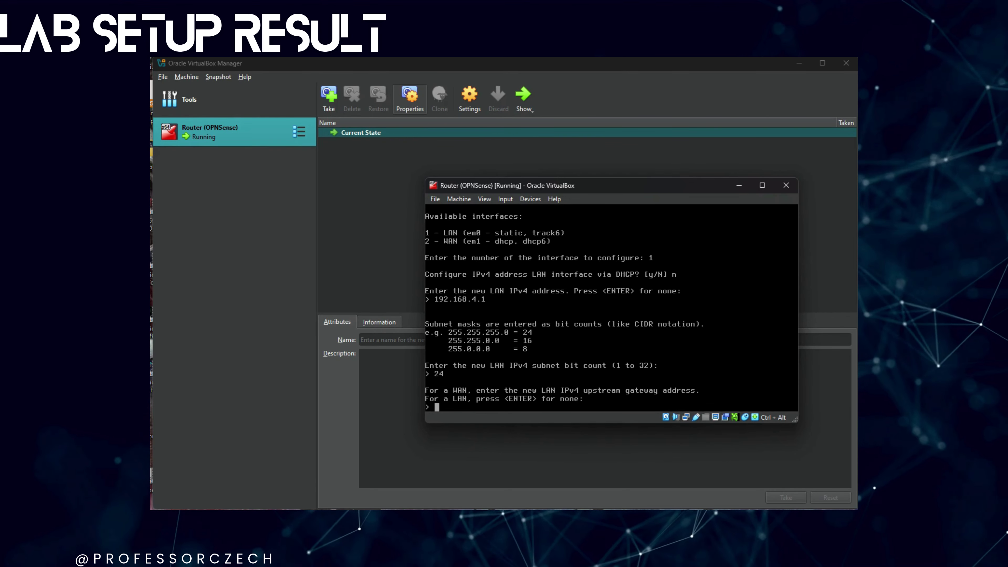
# - Leave the LAN gateway empty and decline IPv6 via WAN tracking, DHCP6 and static address
pyautogui.press('Return')
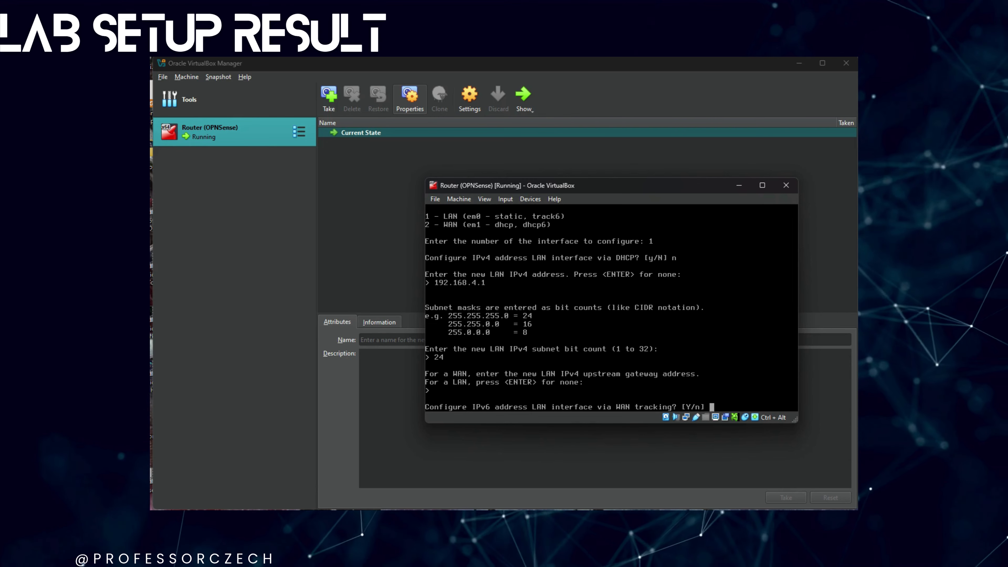
pyautogui.write('n')
pyautogui.press('Return')
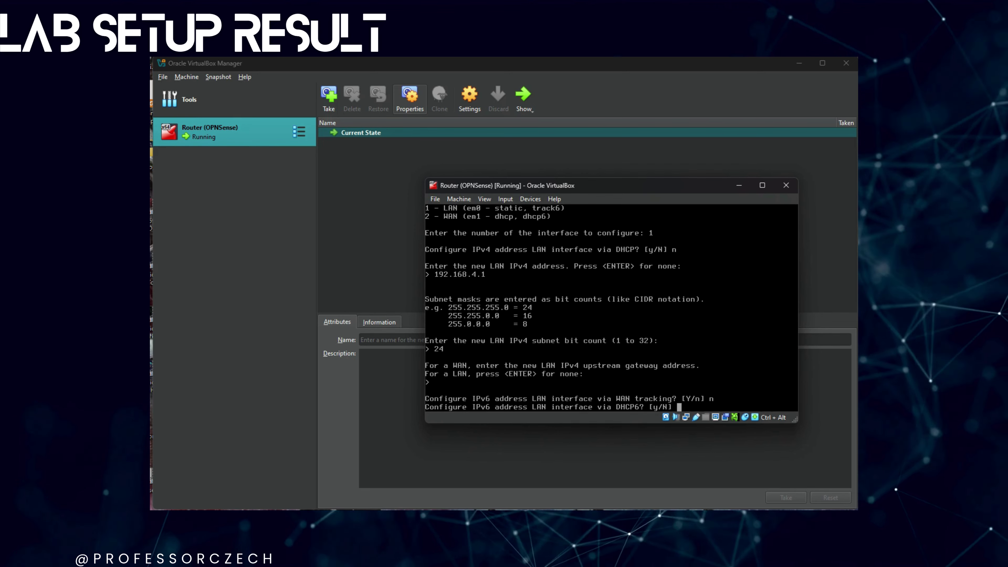
pyautogui.write('n')
pyautogui.press('Return')
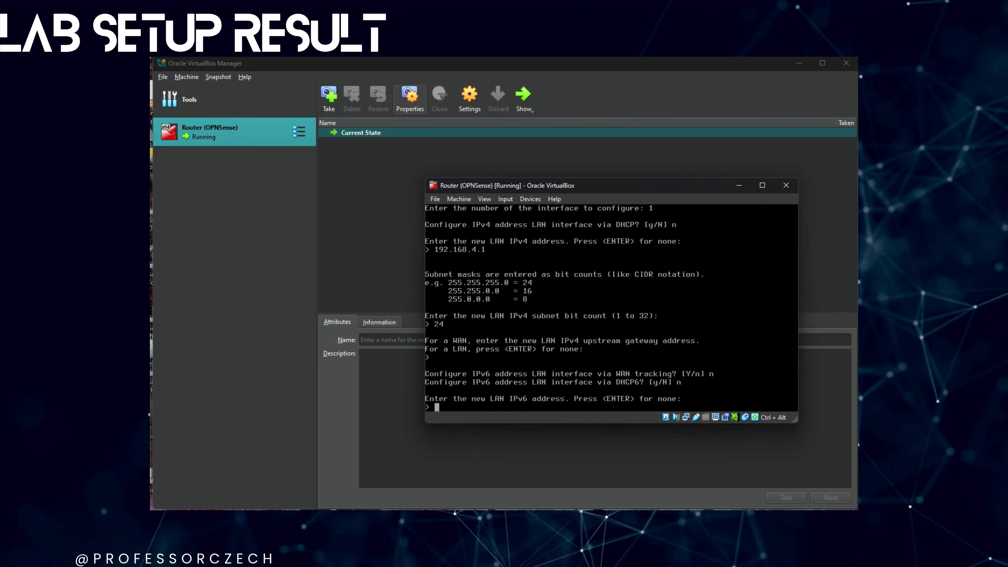
pyautogui.press('Return')
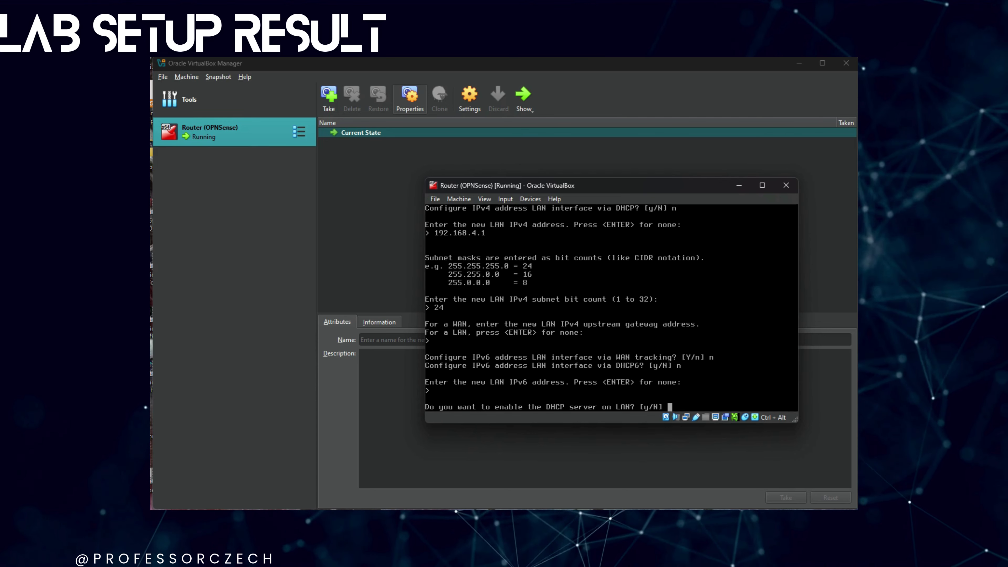
# - Enable the LAN DHCP server with range 192.168.4.10 to 192.168.4.220
pyautogui.write('y')
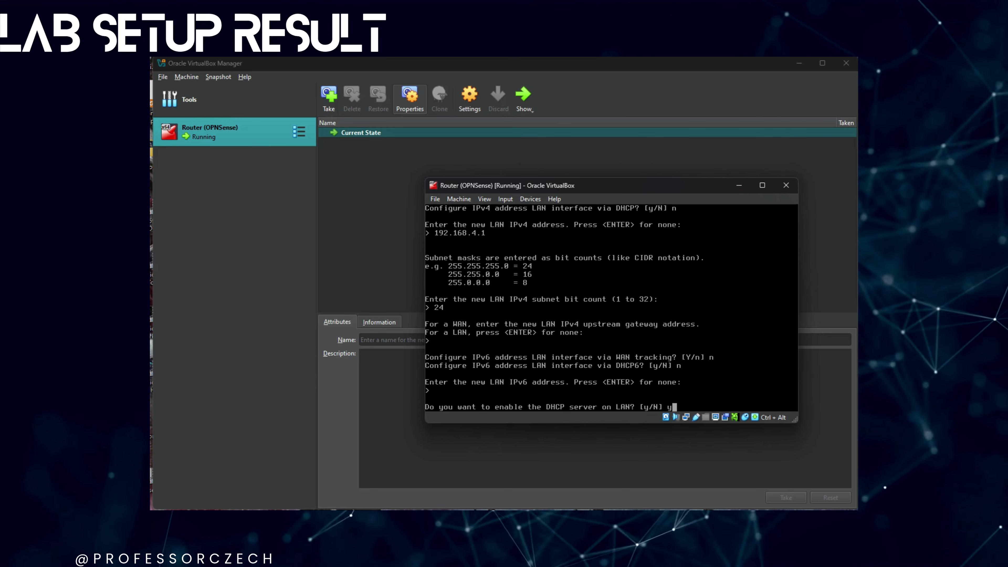
pyautogui.press('Return')
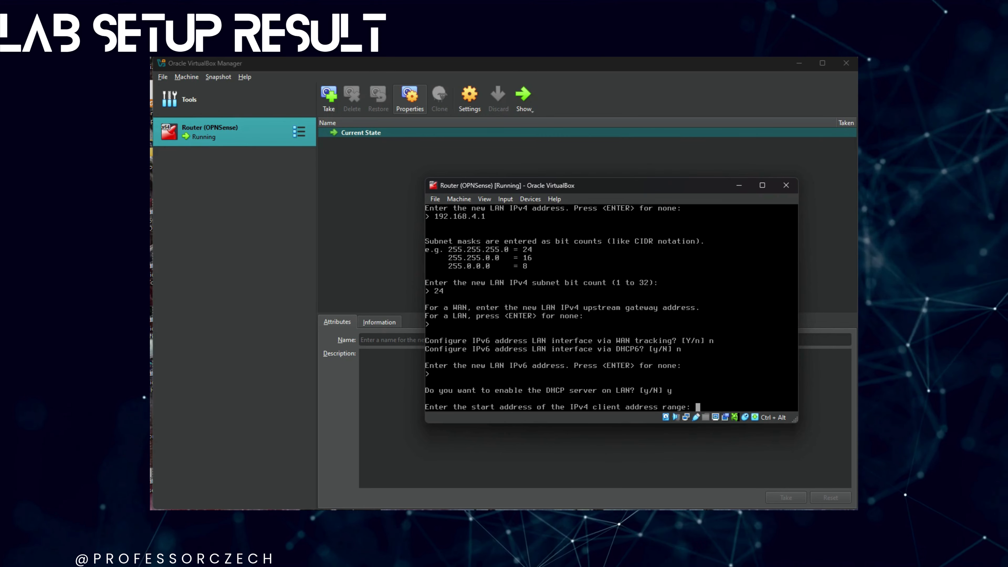
pyautogui.write('192.168')
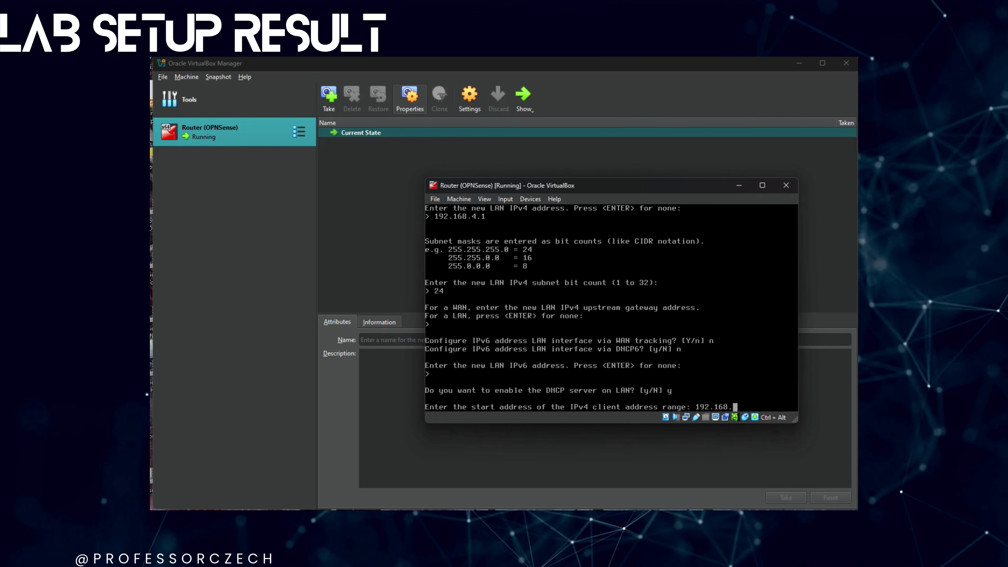
pyautogui.write('.4.10')
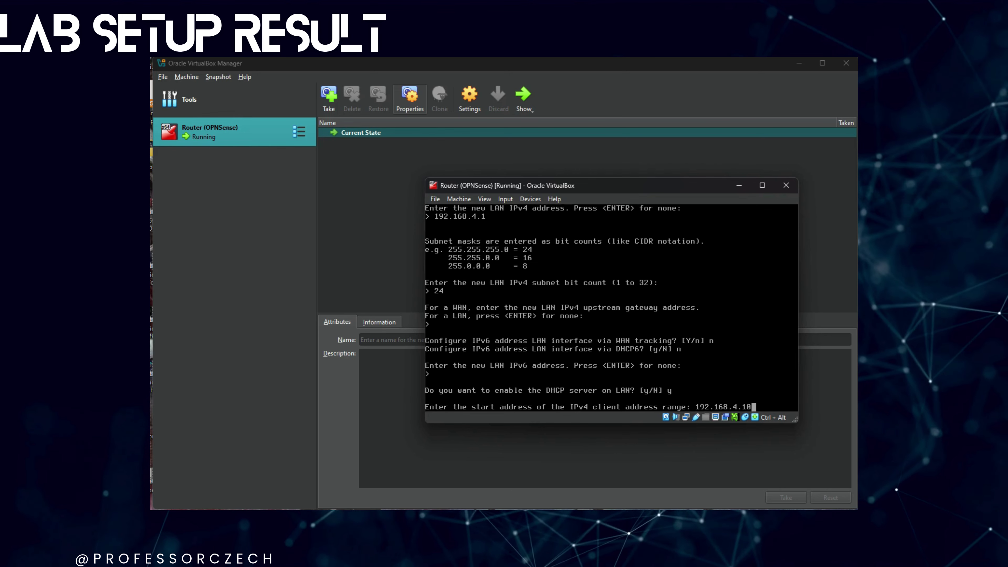
pyautogui.press('Return')
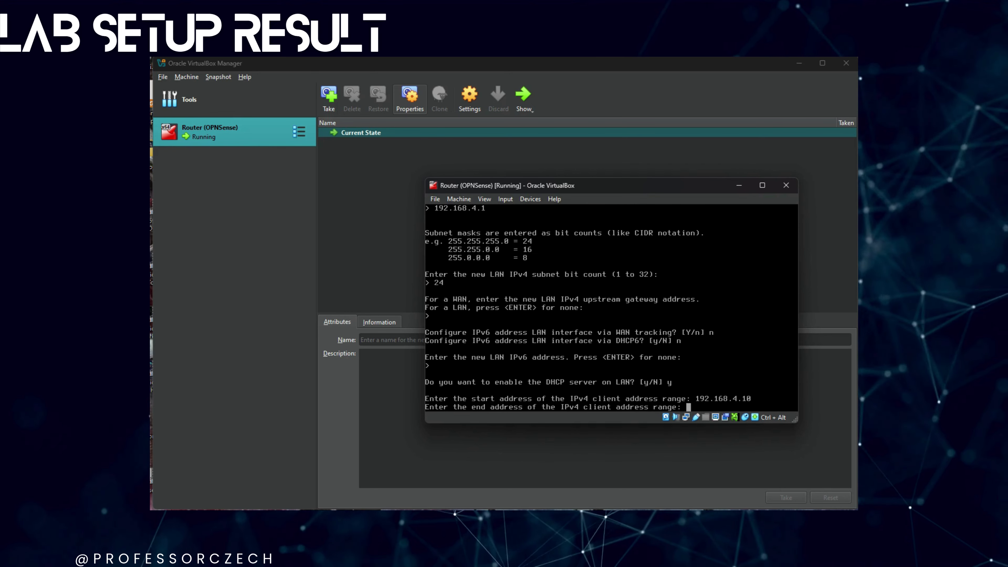
pyautogui.write('1')
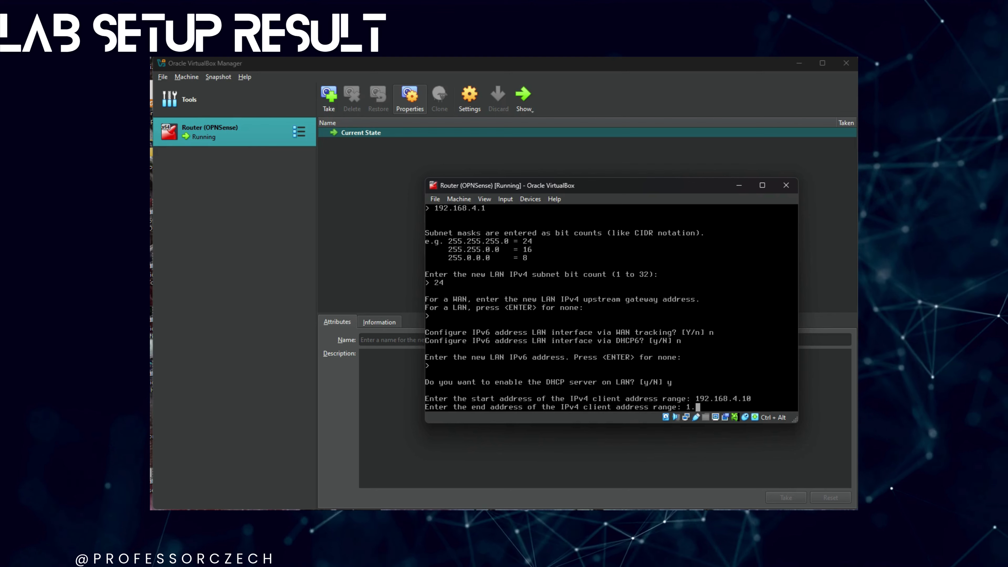
pyautogui.write('92.')
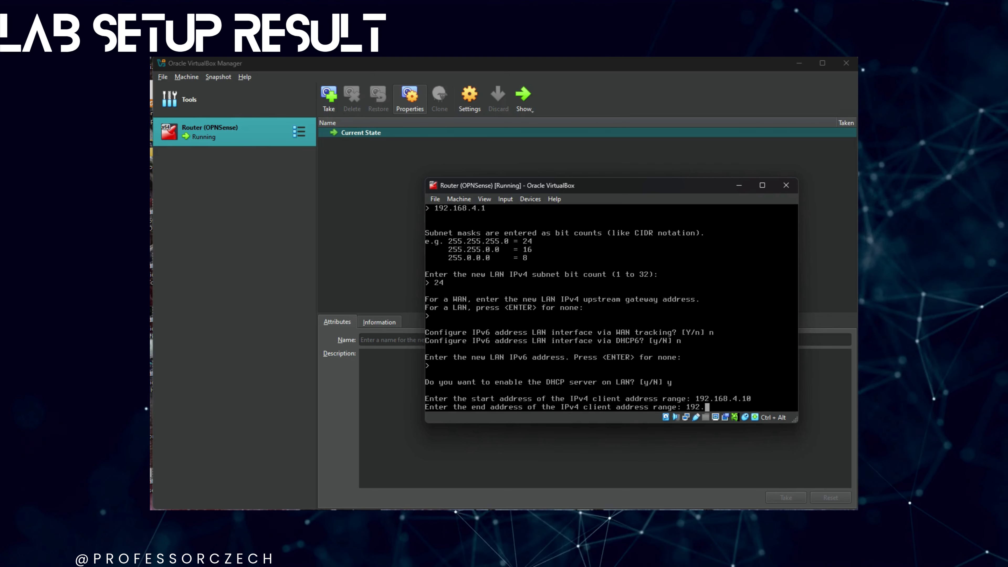
pyautogui.write('16')
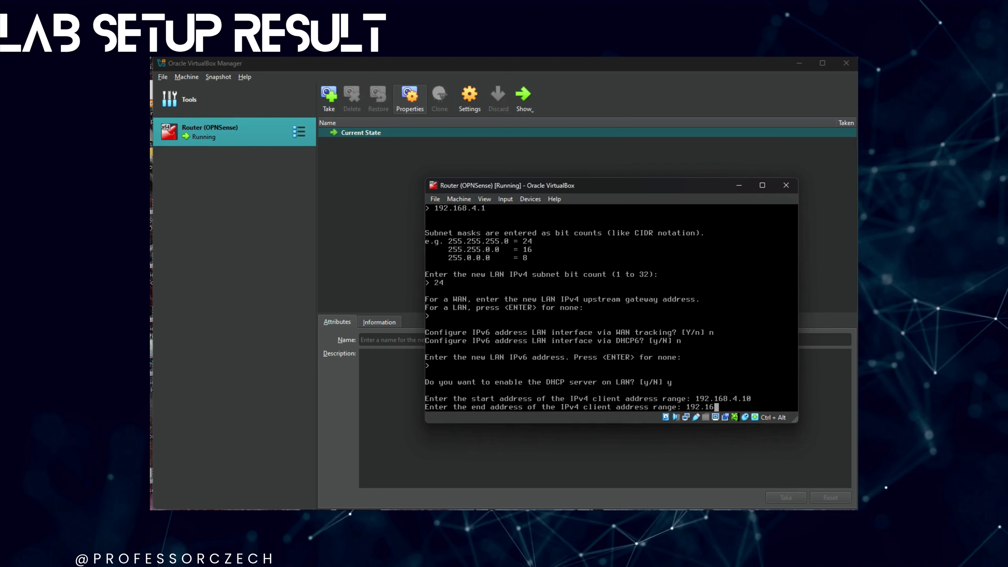
pyautogui.write('8.')
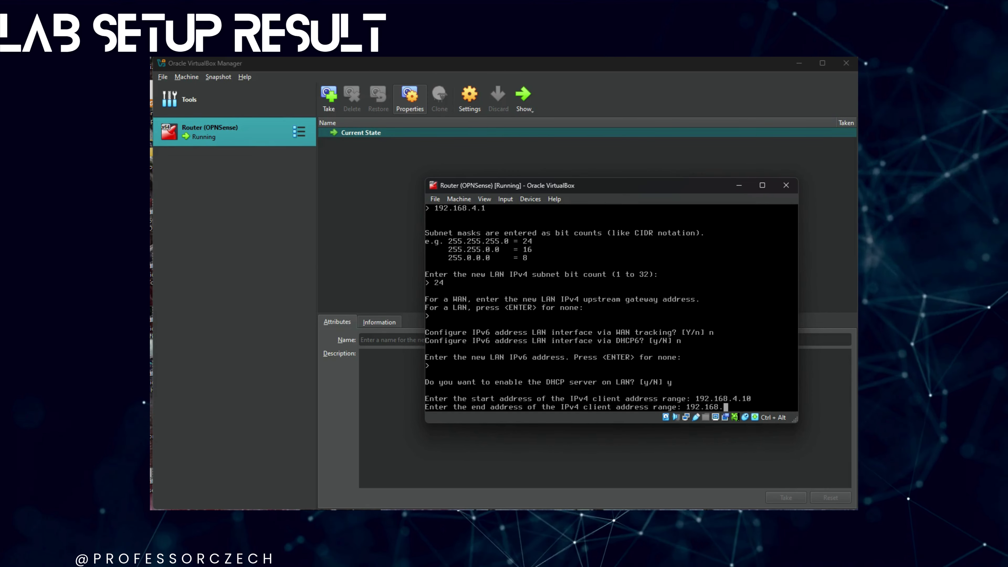
pyautogui.write('4.')
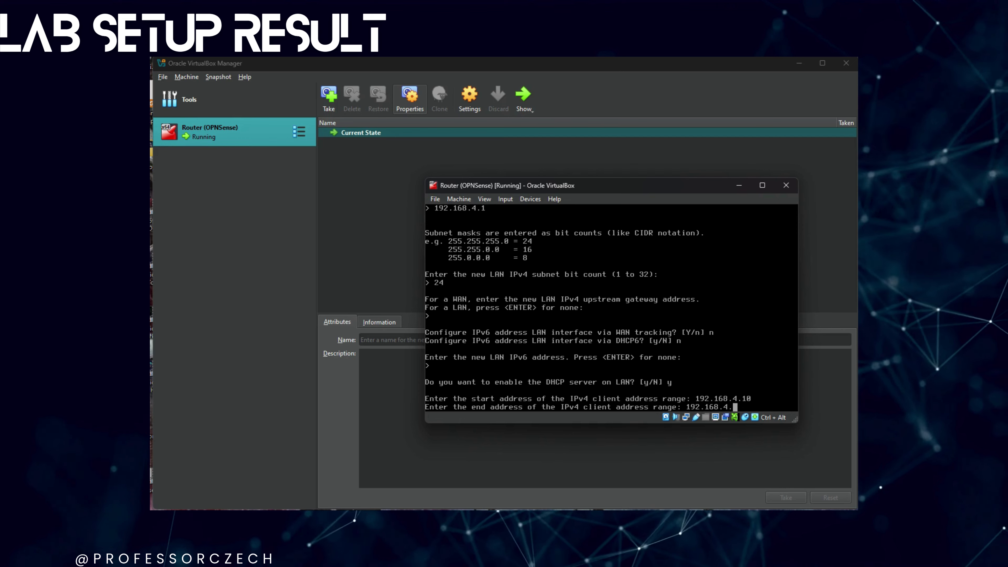
pyautogui.write('2')
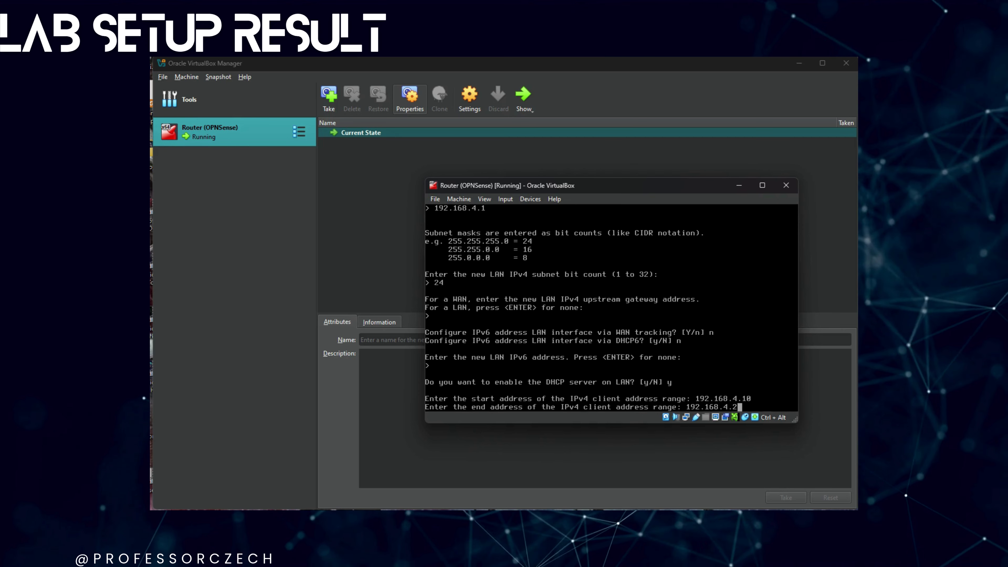
pyautogui.write('20')
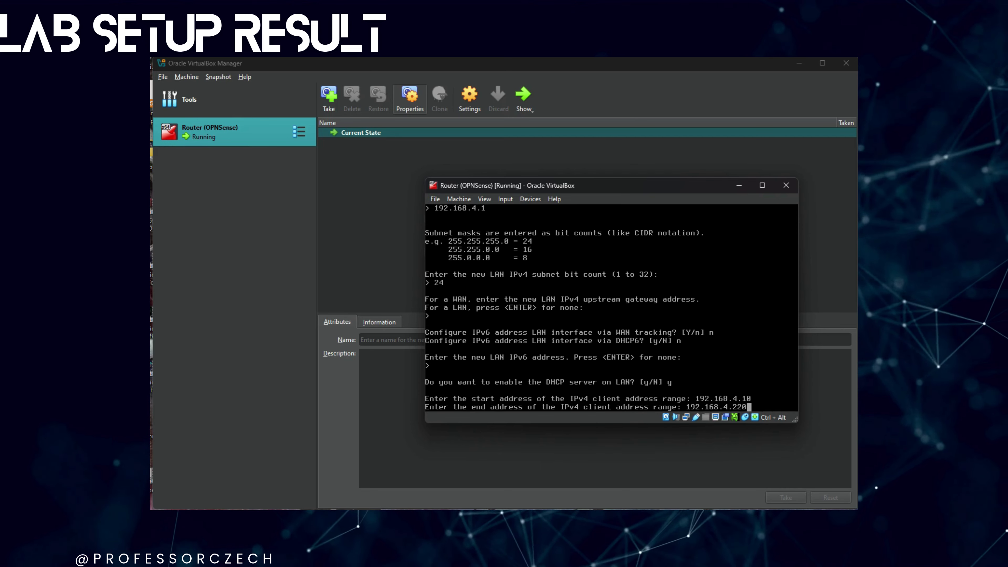
pyautogui.press('Return')
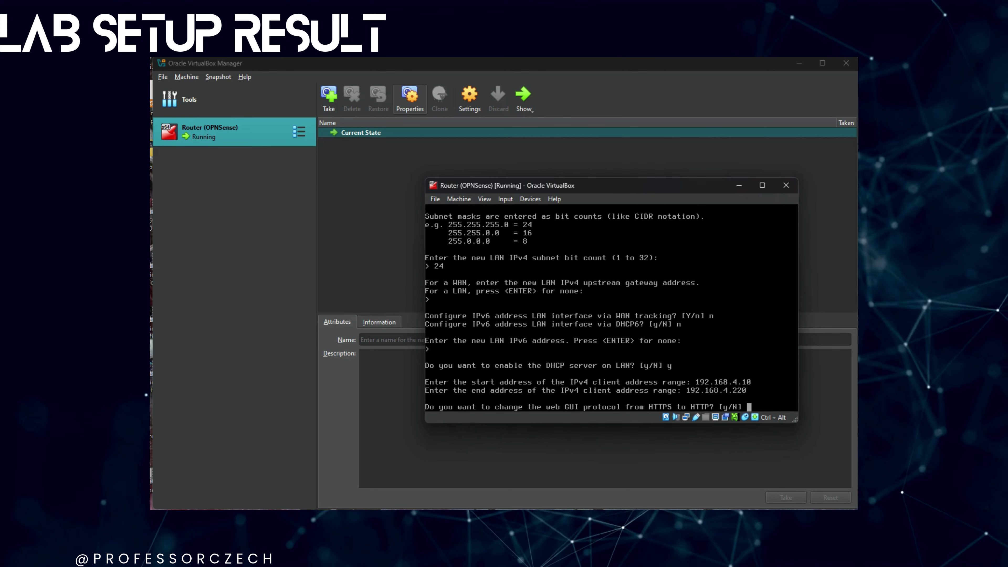
# - Keep the web GUI on HTTPS, generate a new self-signed certificate, and restore access defaults
pyautogui.write('n')
pyautogui.press('Return')
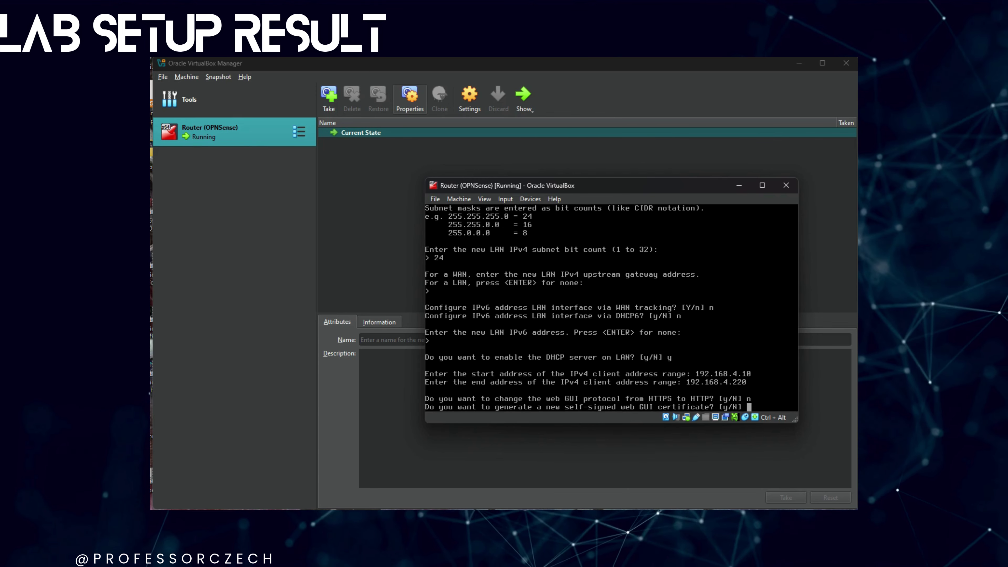
pyautogui.write('y')
pyautogui.press('Return')
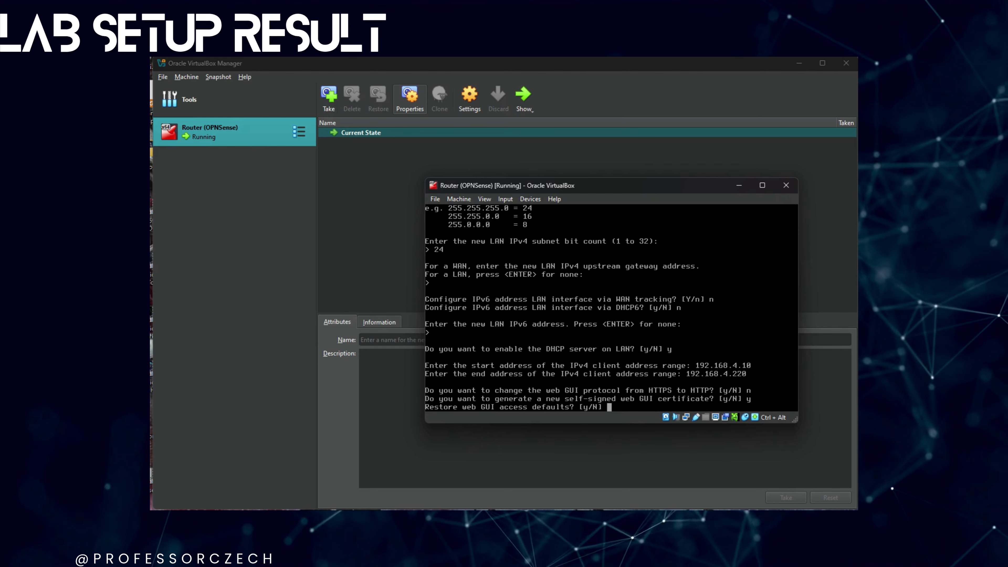
pyautogui.write('y')
pyautogui.press('Return')
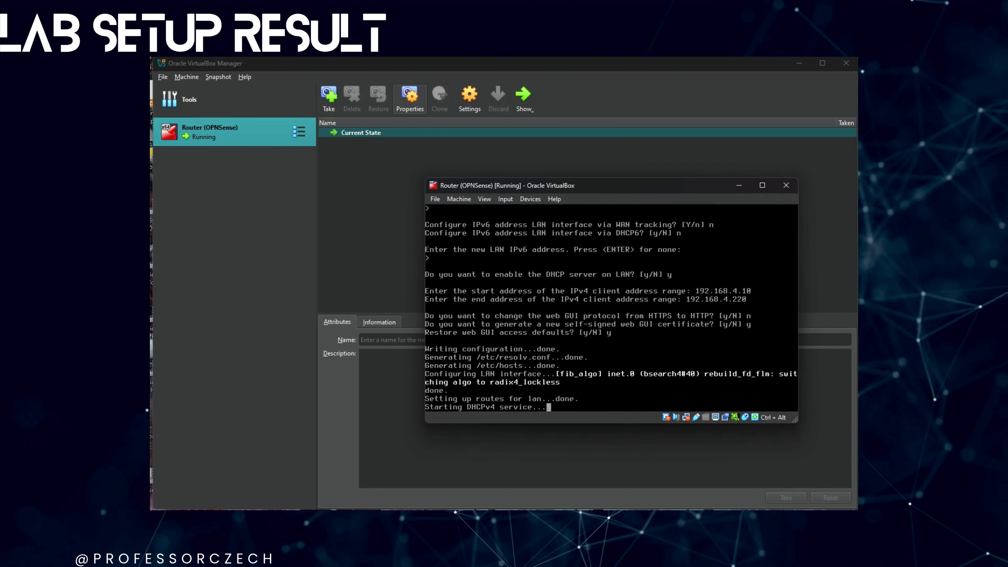
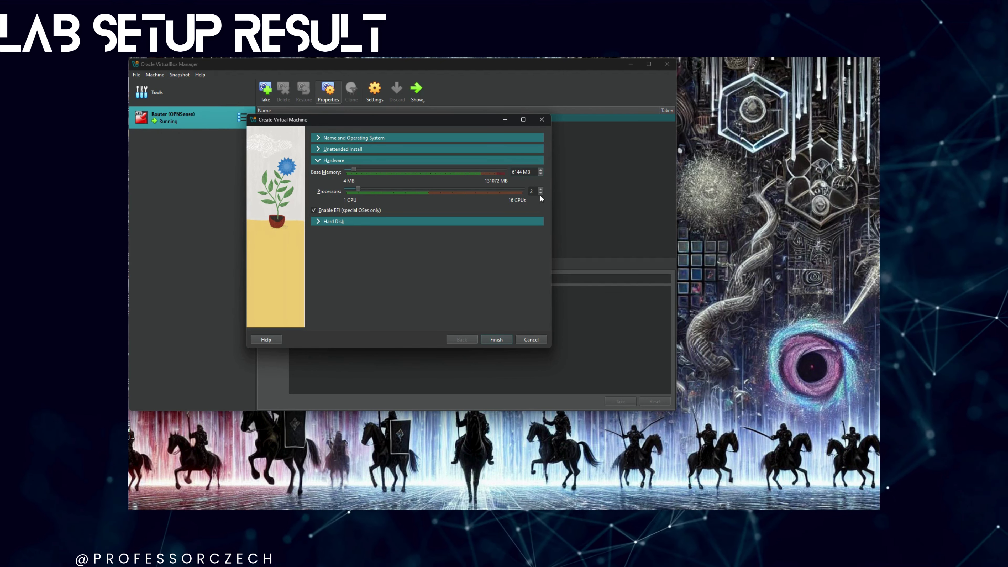
# - Raise processors to 6 and resize the new virtual hard disk from 80 GB to 128 GB
pyautogui.doubleClick(532, 191)
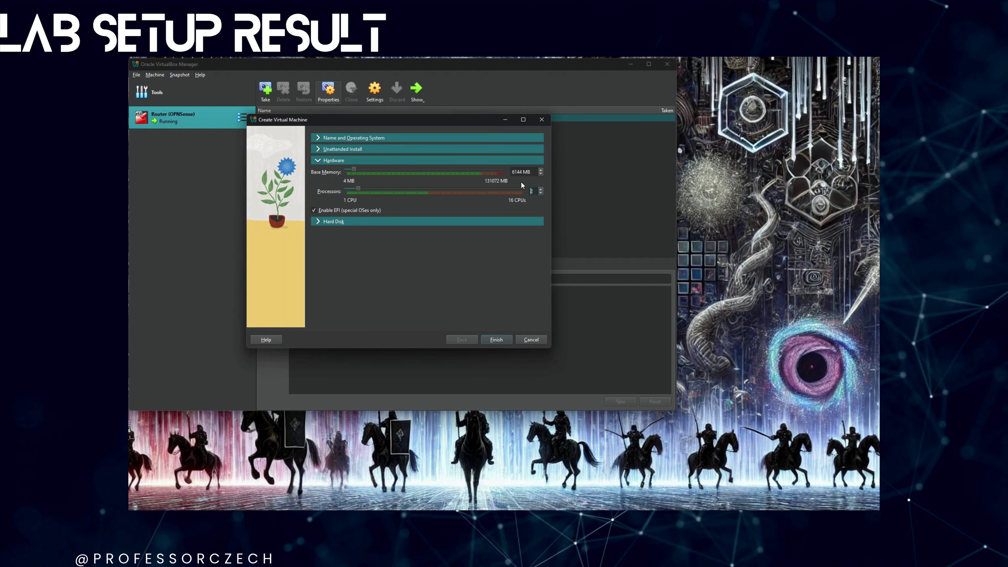
pyautogui.write('6')
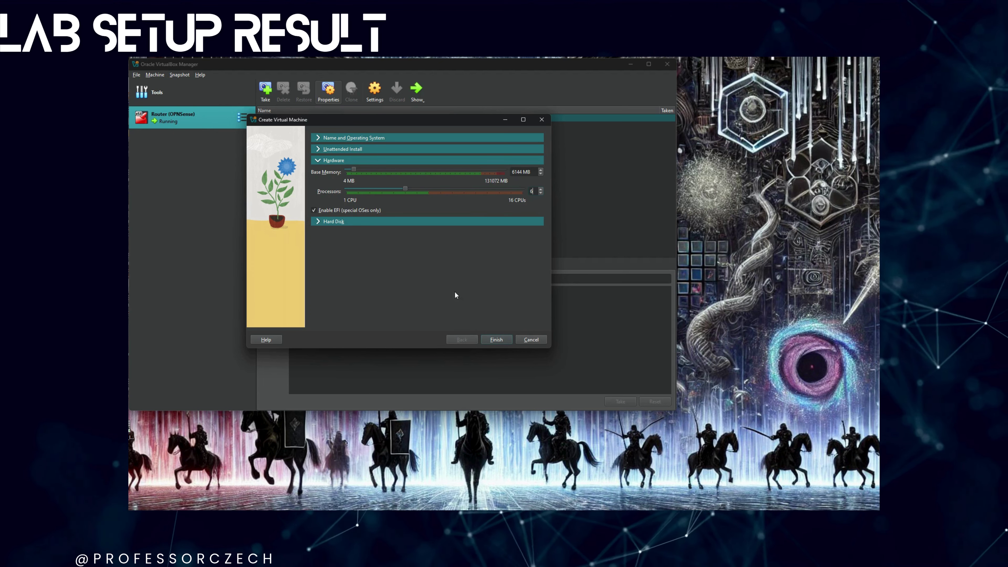
pyautogui.click(383, 222)
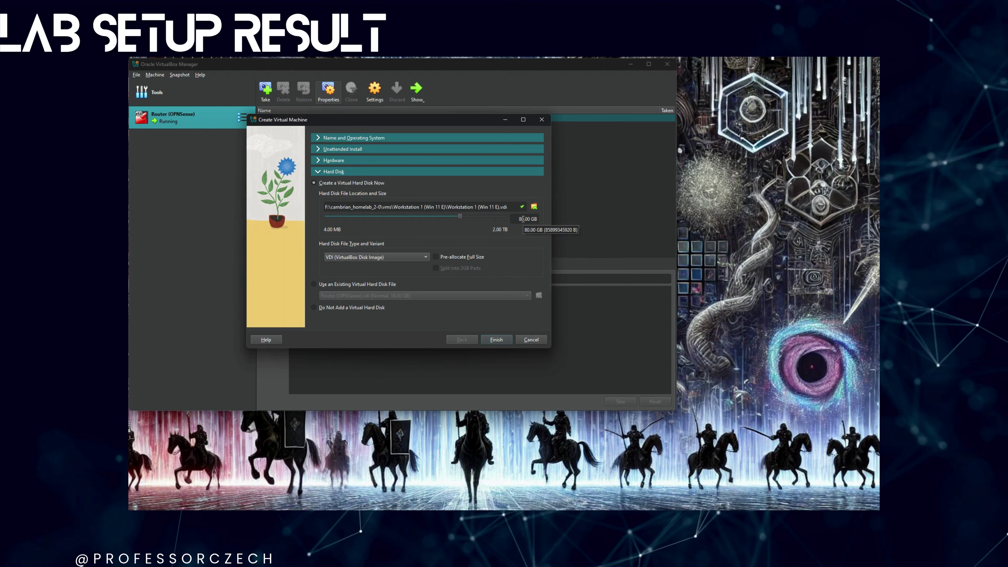
pyautogui.click(516, 218)
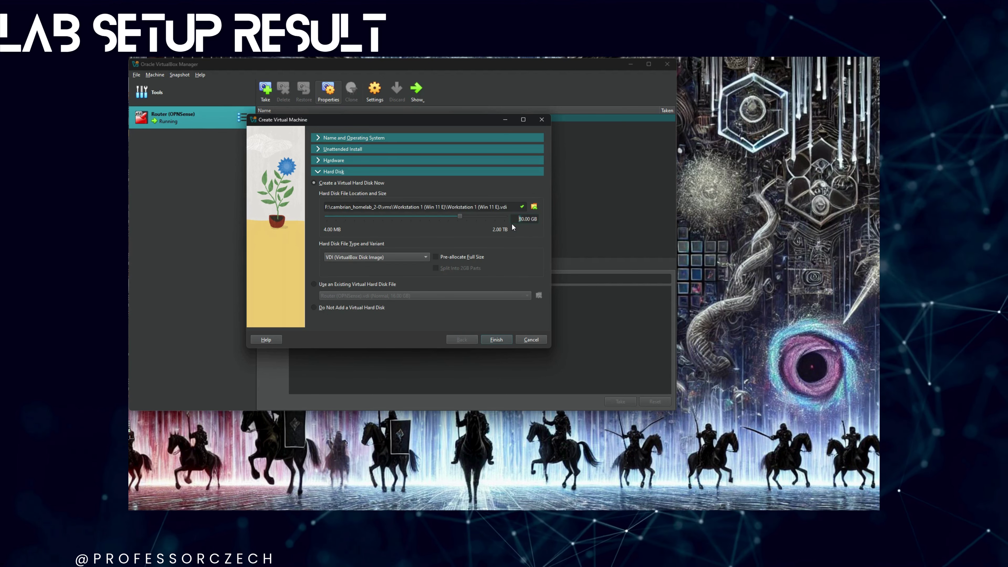
pyautogui.press('Delete')
pyautogui.press('Delete')
pyautogui.write('128')
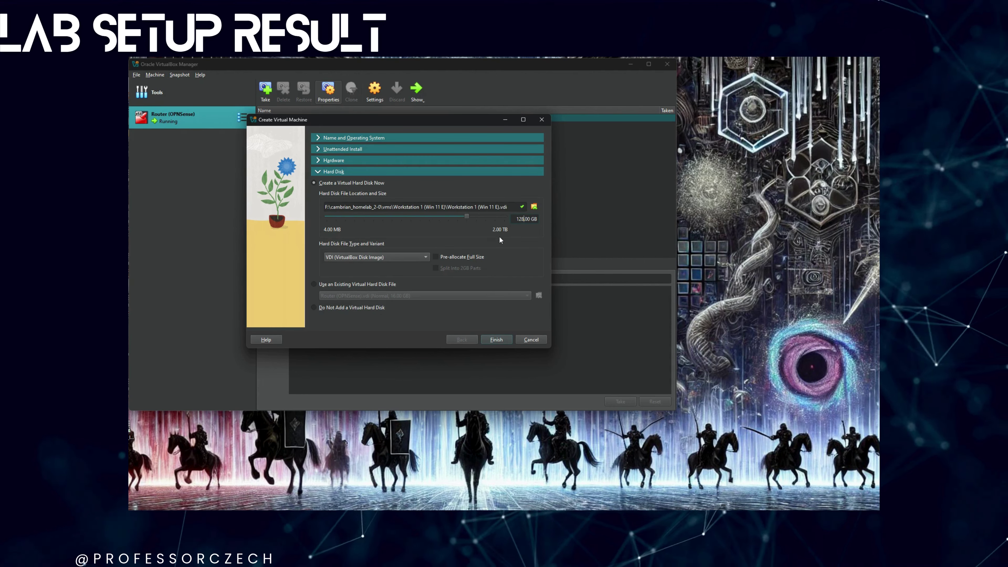
# - Finish the wizard and review the new machine's processor, acceleration and display settings
pyautogui.click(505, 337)
pyautogui.rightClick(205, 140)
pyautogui.click(222, 148)
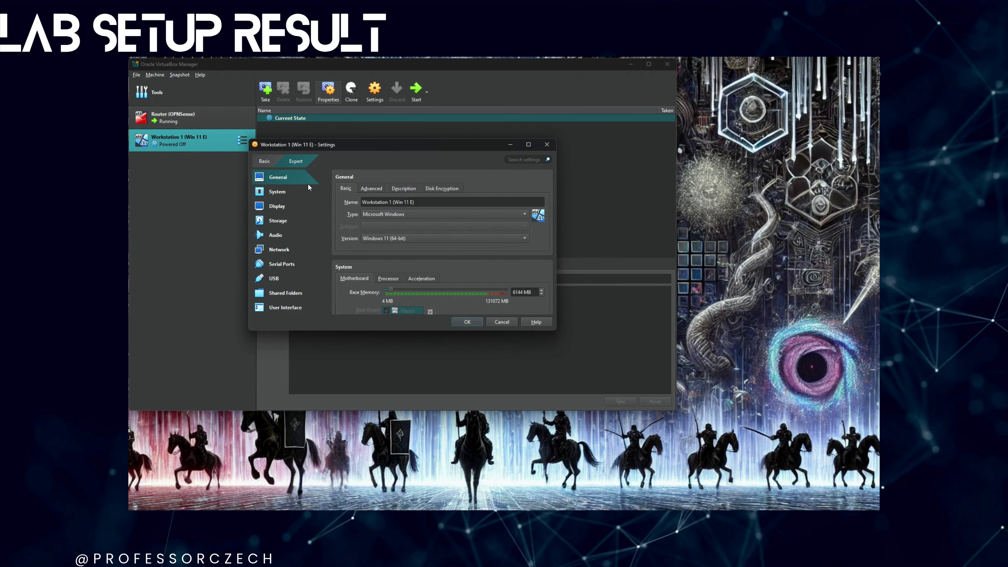
pyautogui.scroll(-3, 480, 211)
pyautogui.click(388, 188)
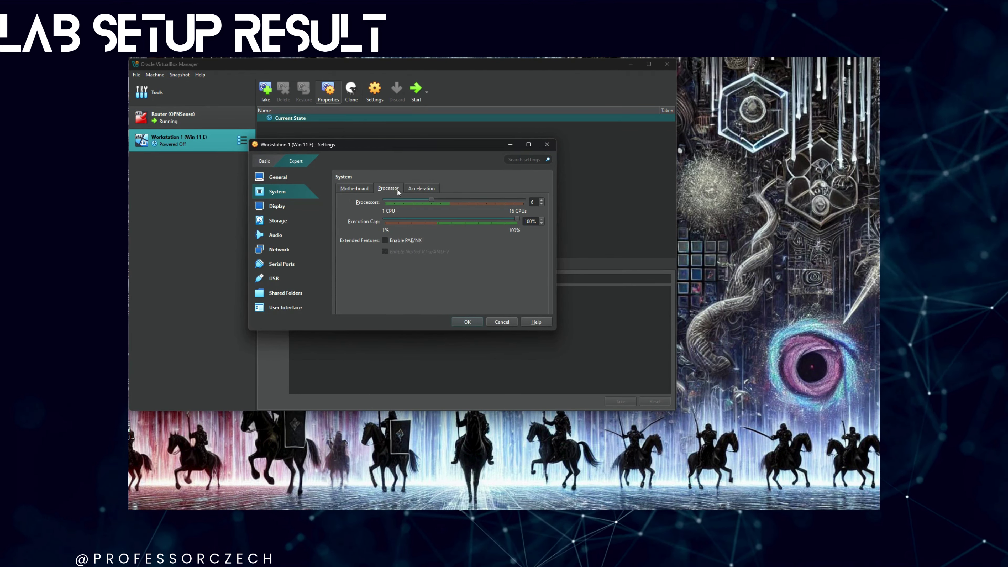
pyautogui.click(430, 186)
pyautogui.click(284, 208)
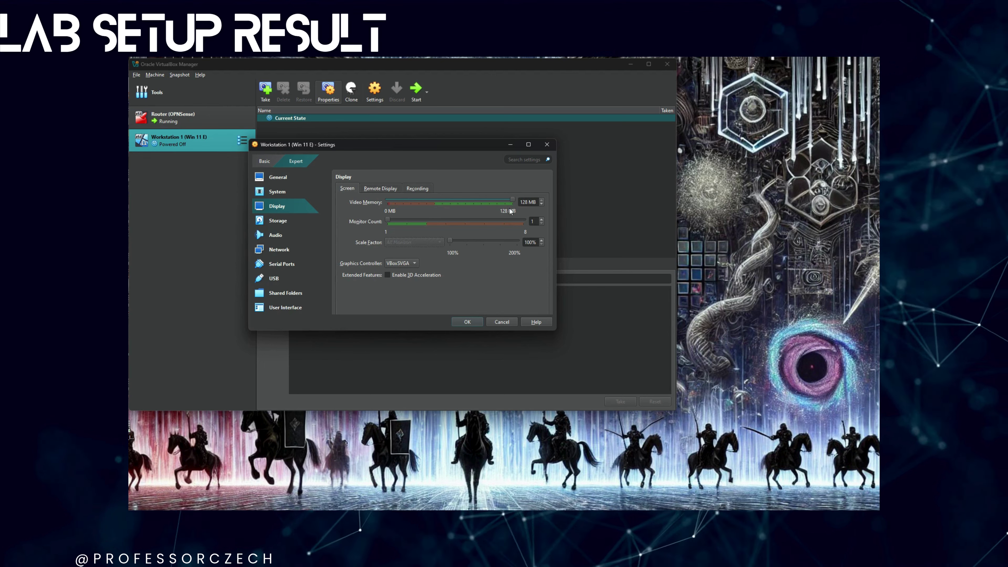
# - Set Adapter 1 to Host-only Adapter, untick Enable Network Adapter, and save the settings
pyautogui.click(289, 248)
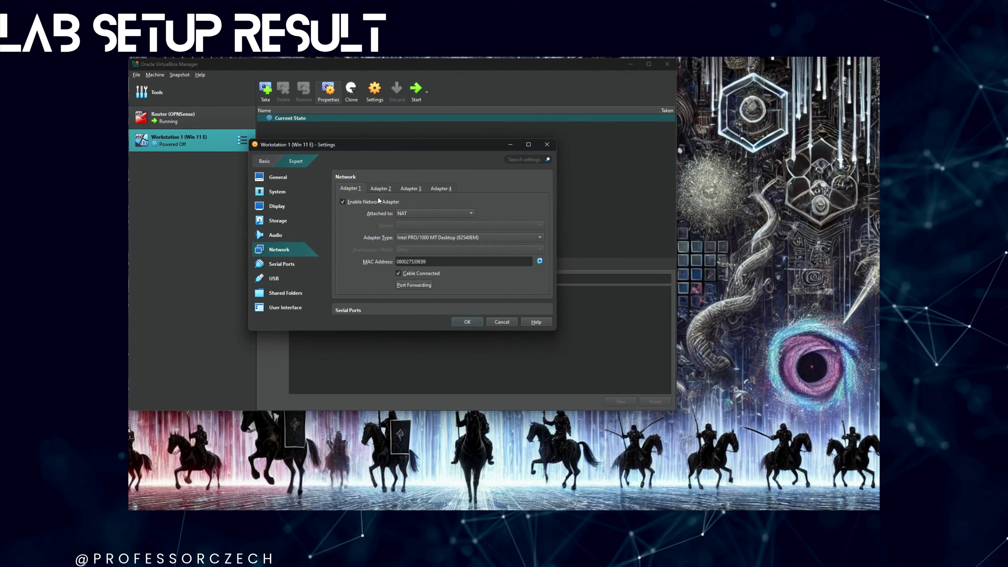
pyautogui.click(406, 213)
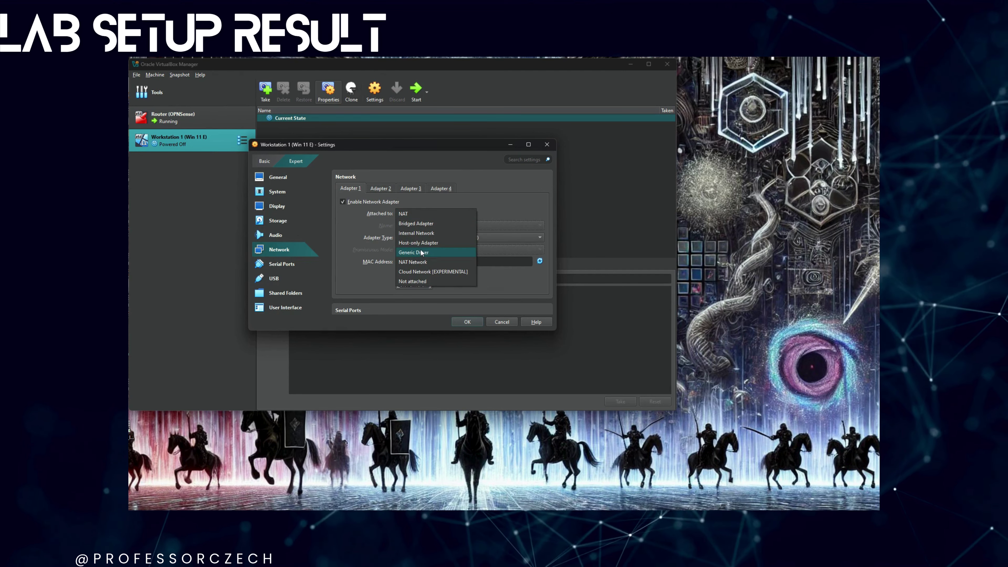
pyautogui.click(420, 243)
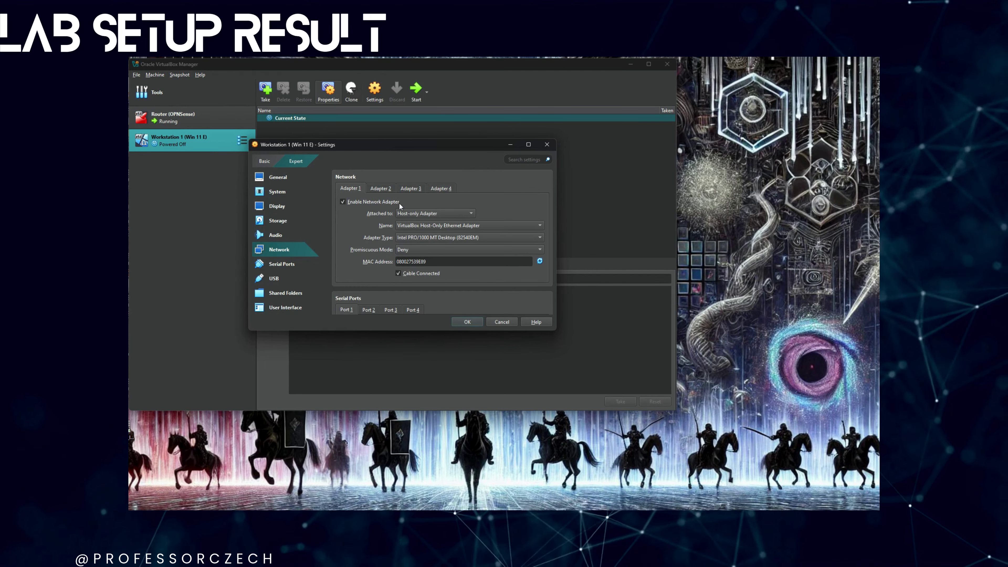
pyautogui.click(373, 201)
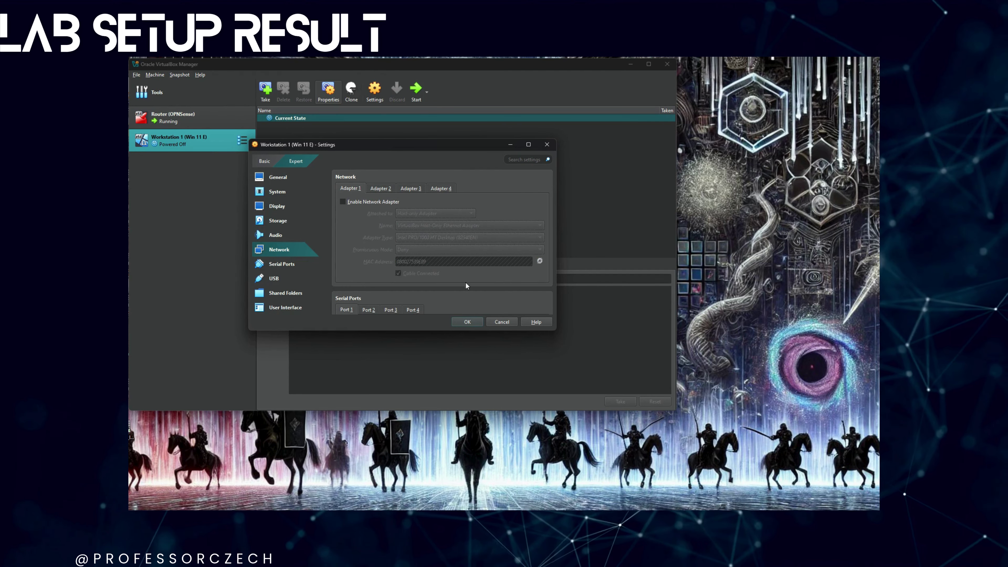
pyautogui.click(467, 321)
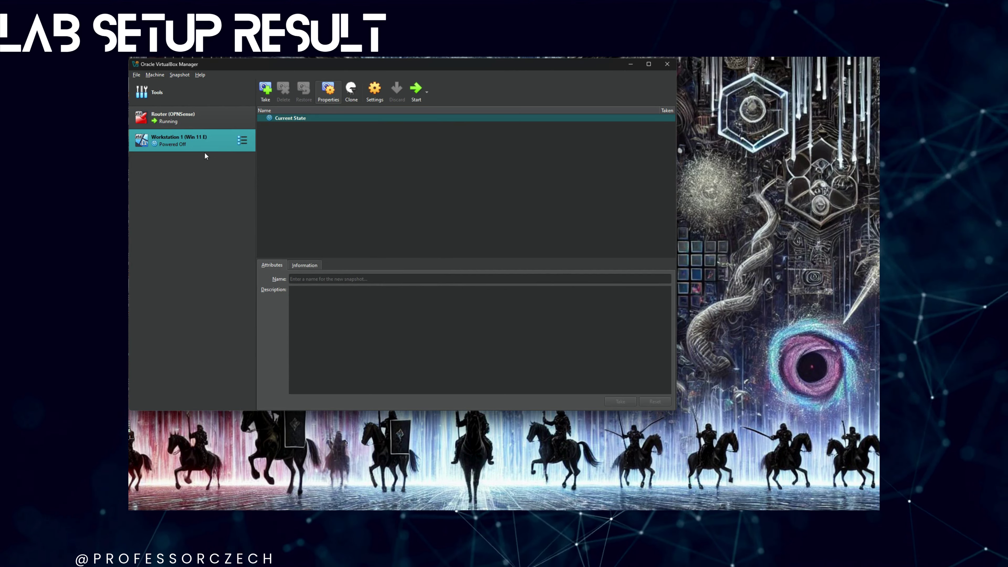
# - Boot the Workstation VM and start Windows Setup in English without a product key
pyautogui.click(414, 93)
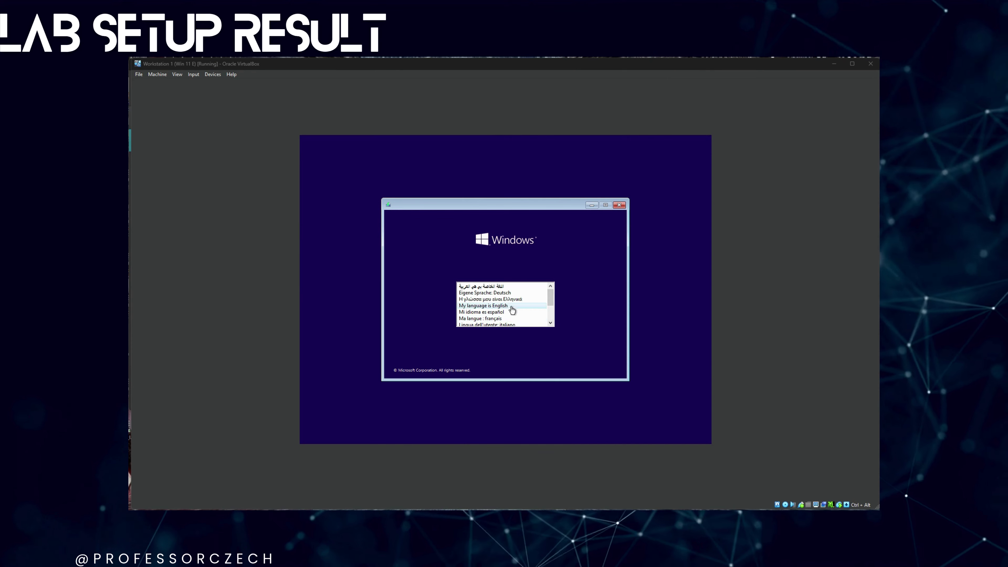
pyautogui.click(512, 308)
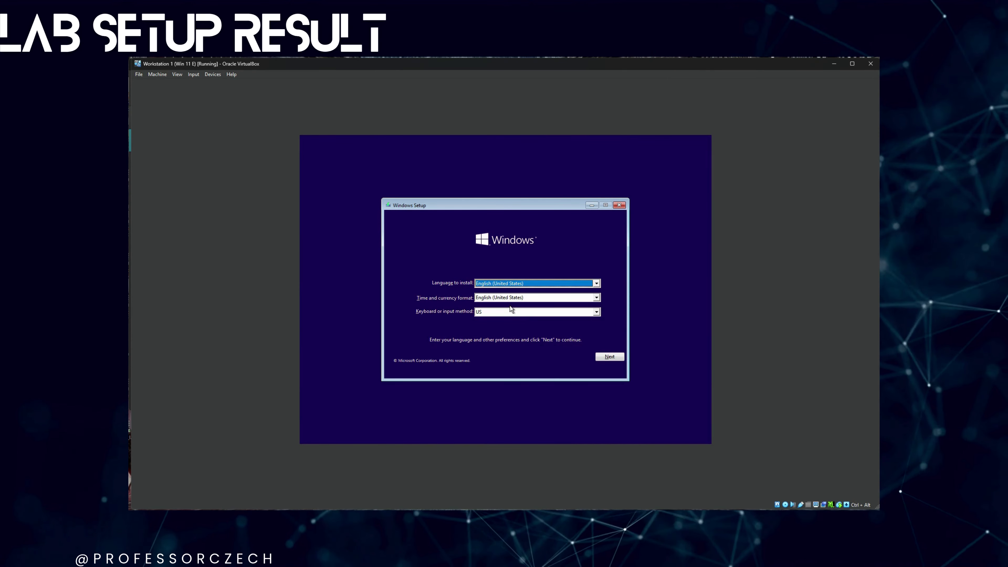
pyautogui.click(611, 354)
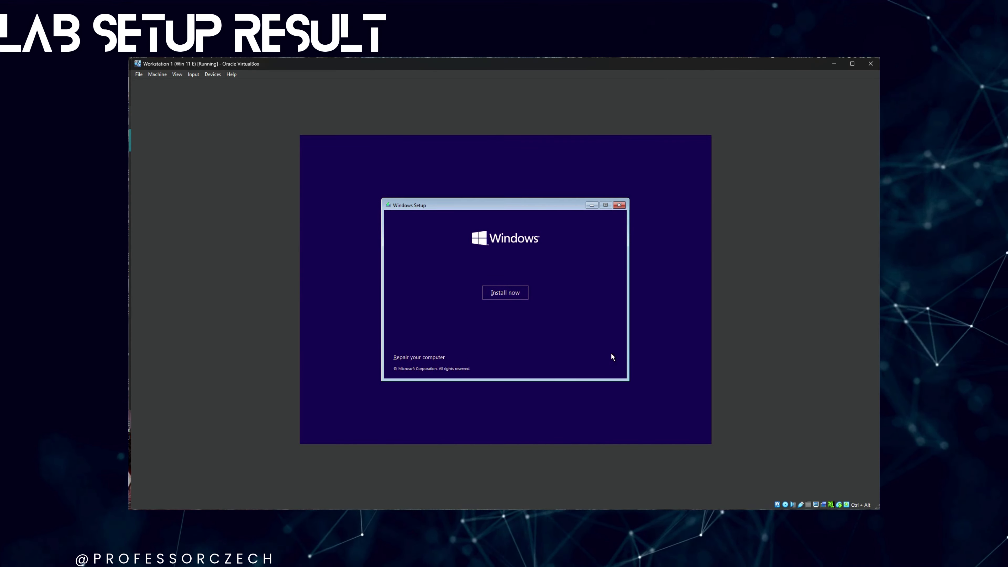
pyautogui.click(506, 294)
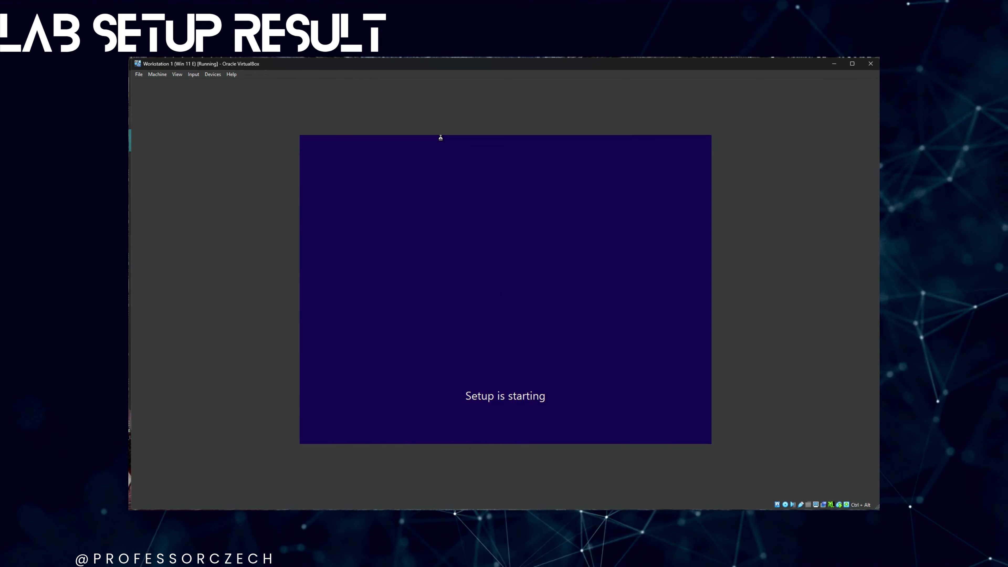
pyautogui.click(545, 358)
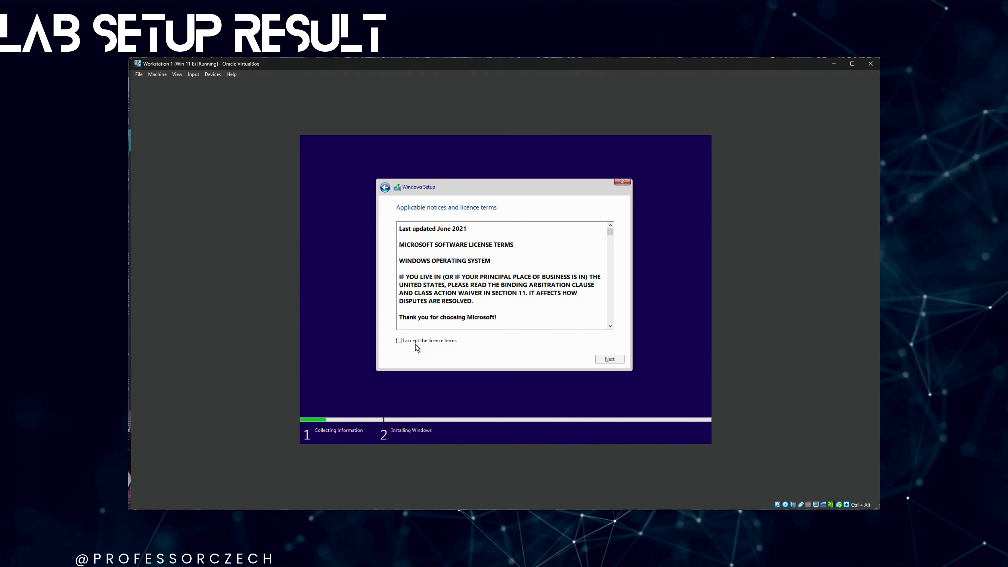
# - Accept the licence terms and run a Custom install onto the unallocated 128 GB Drive 0
pyautogui.moveTo(607, 232); pyautogui.dragTo(606, 362)
pyautogui.click(608, 360)
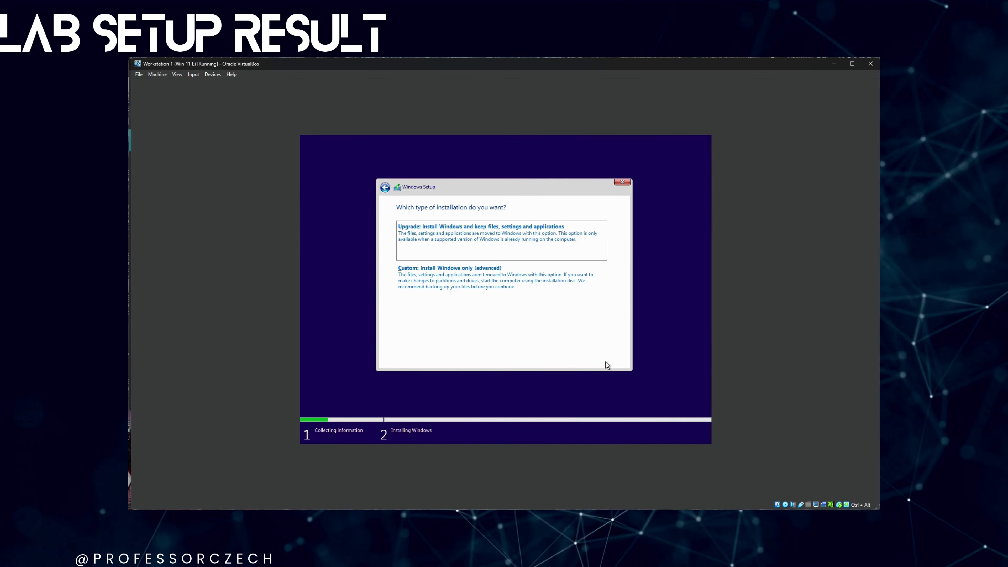
pyautogui.click(472, 270)
pyautogui.click(426, 244)
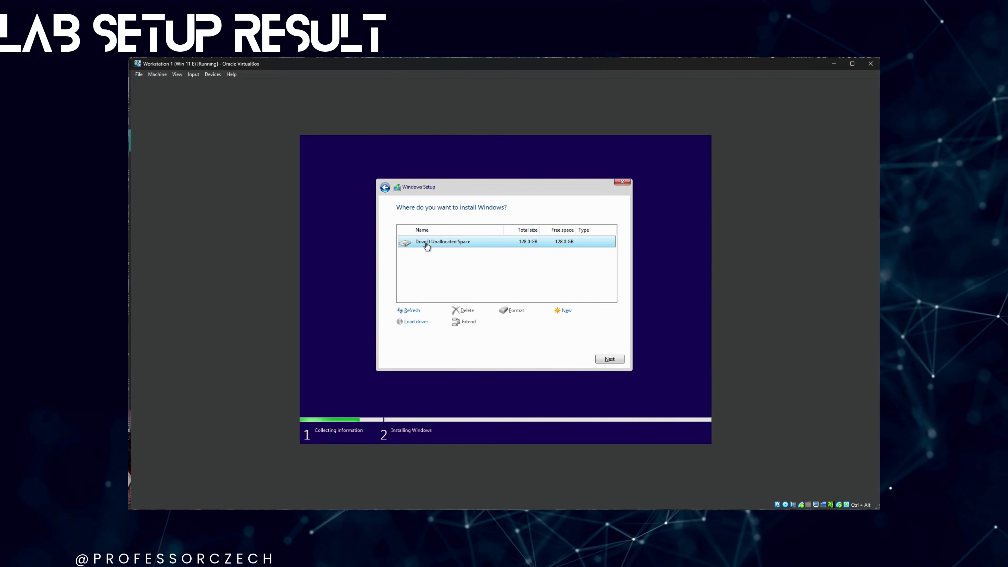
pyautogui.click(610, 359)
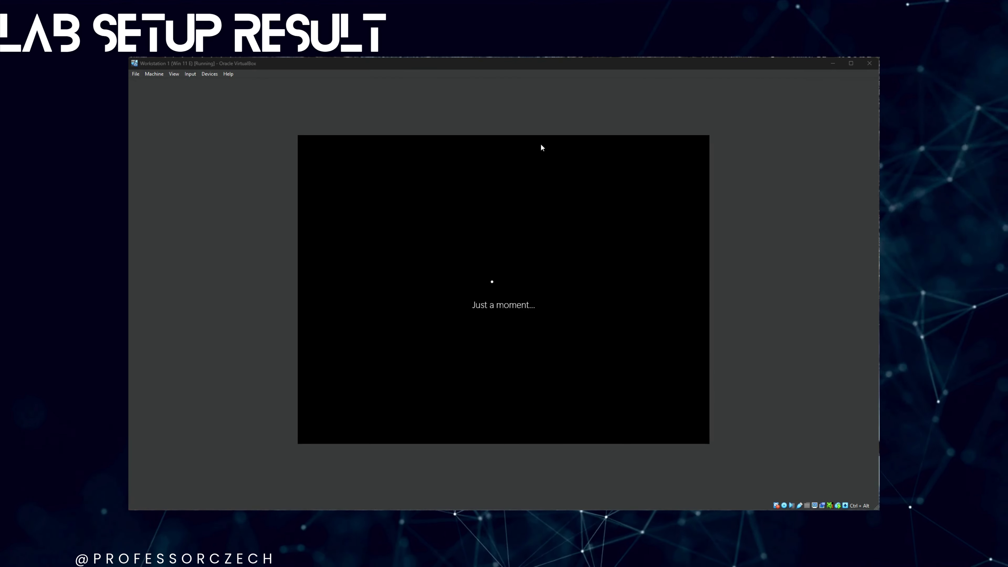
# - Confirm region and US keyboard, skip a second layout, and continue offline with limited setup
pyautogui.press('Return')
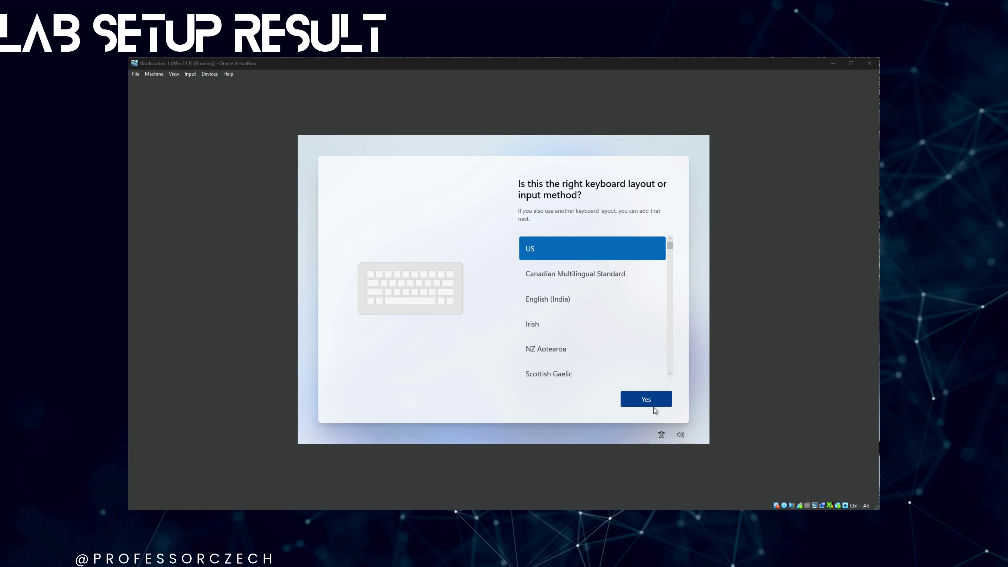
pyautogui.click(649, 397)
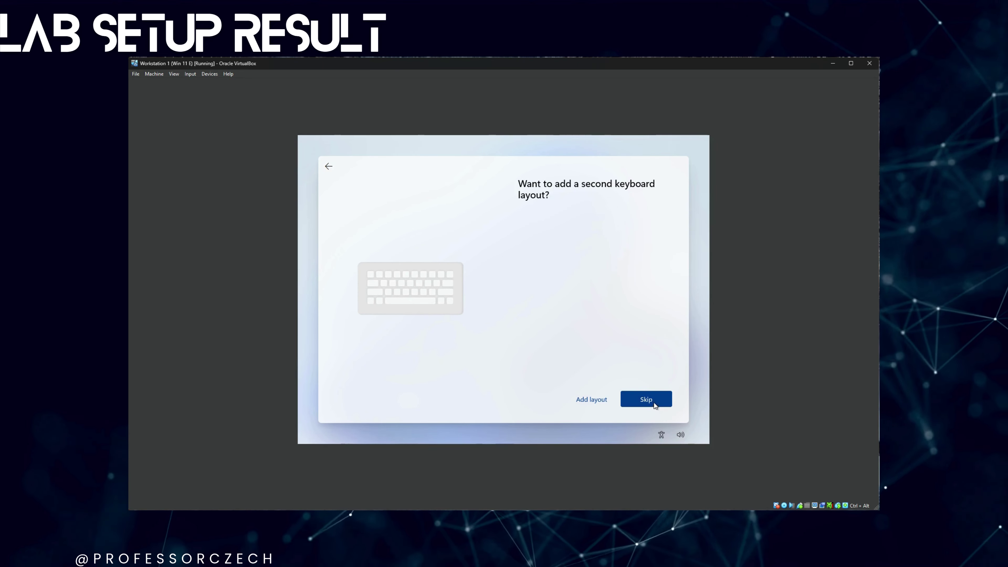
pyautogui.click(647, 399)
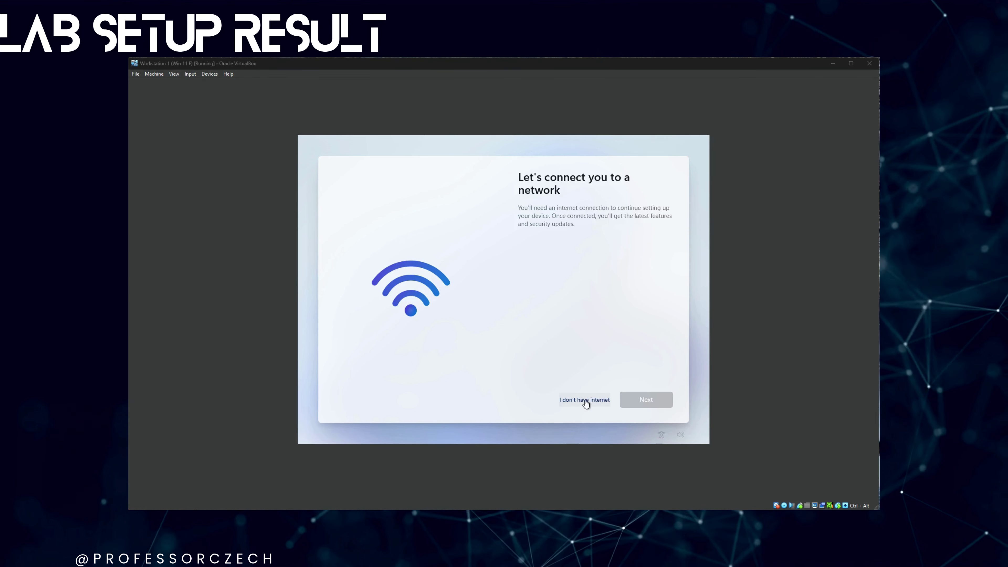
pyautogui.click(584, 401)
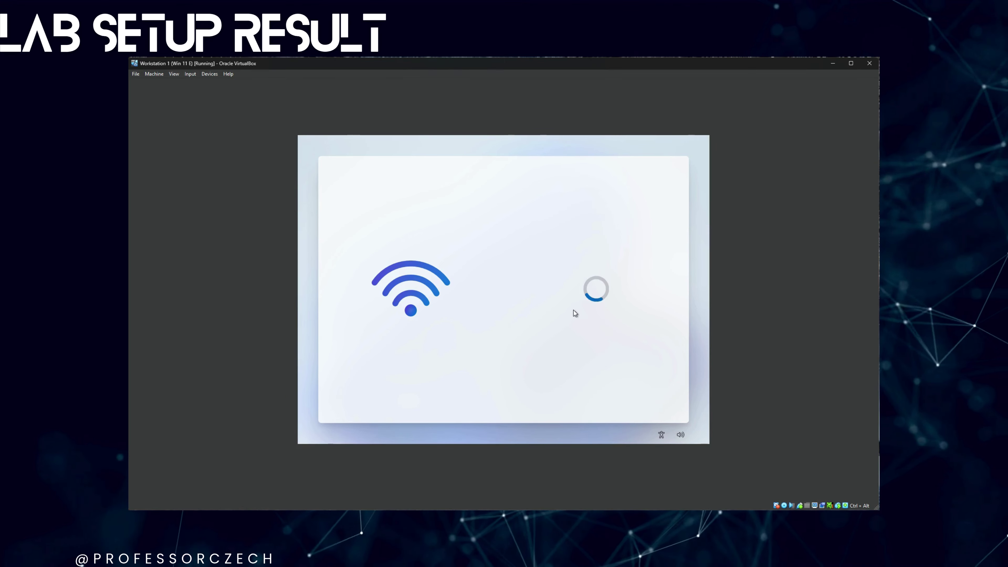
pyautogui.click(594, 399)
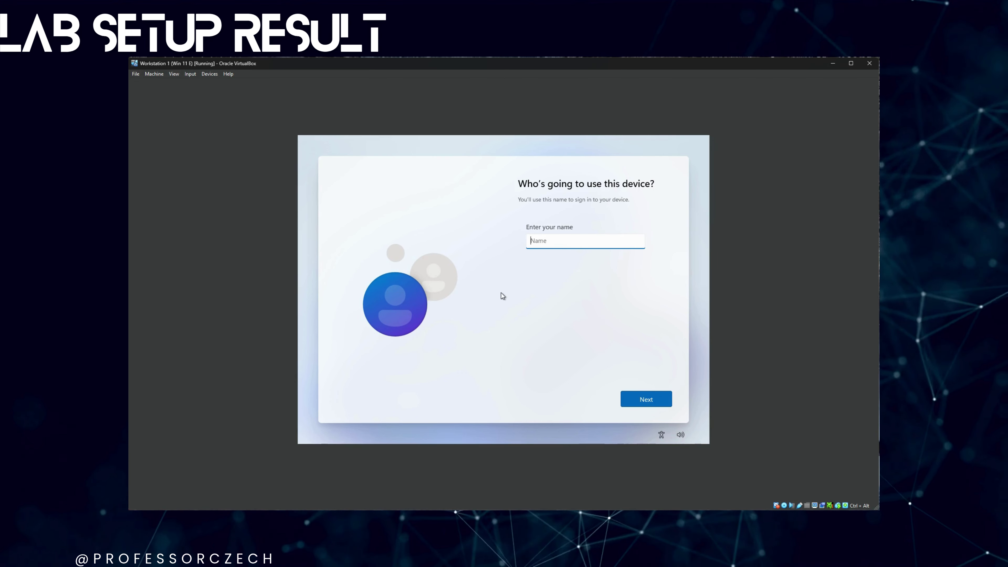
# - Name the local account 'Admin'
pyautogui.write('Admin')
pyautogui.press('Tab')
pyautogui.press('Return')
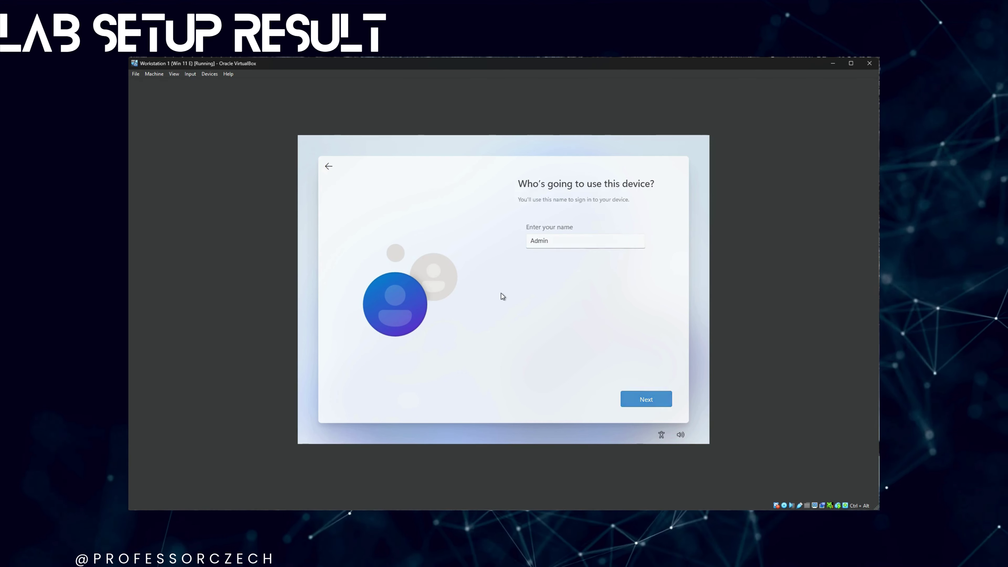
# - Set the account password and enter it again to confirm
pyautogui.write('Pa')
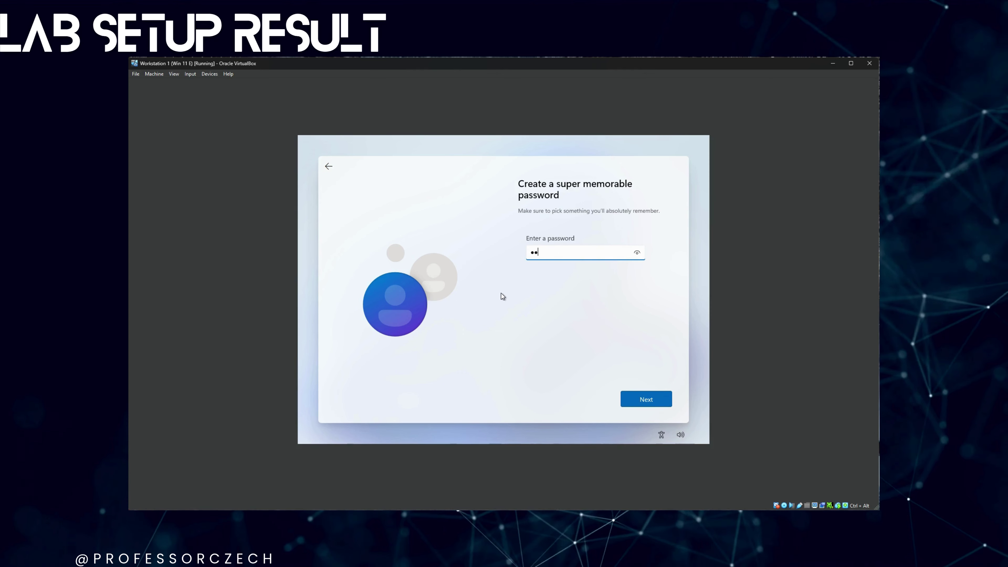
pyautogui.press('BackSpace')
pyautogui.press('BackSpace')
pyautogui.write('Password1!')
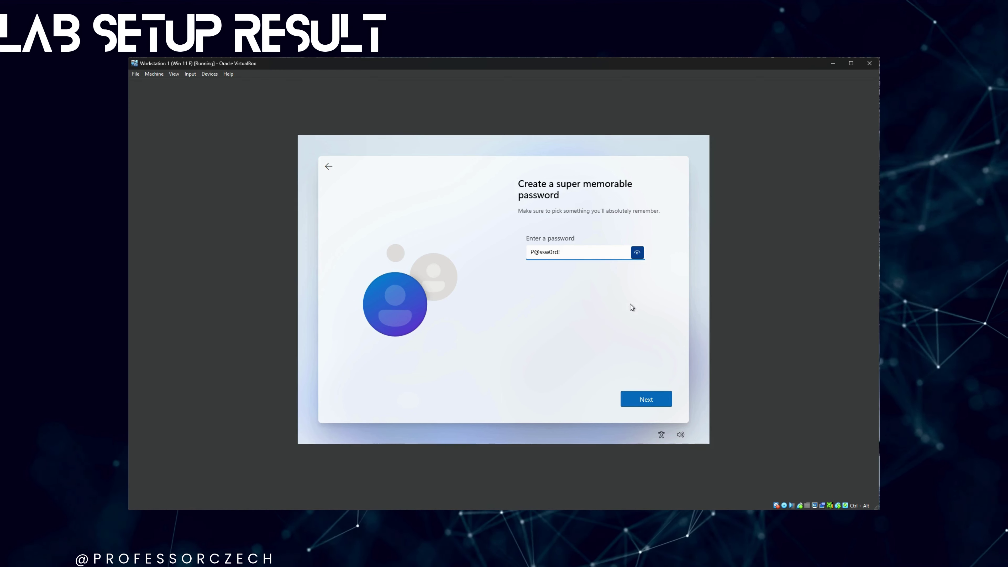
pyautogui.click(654, 401)
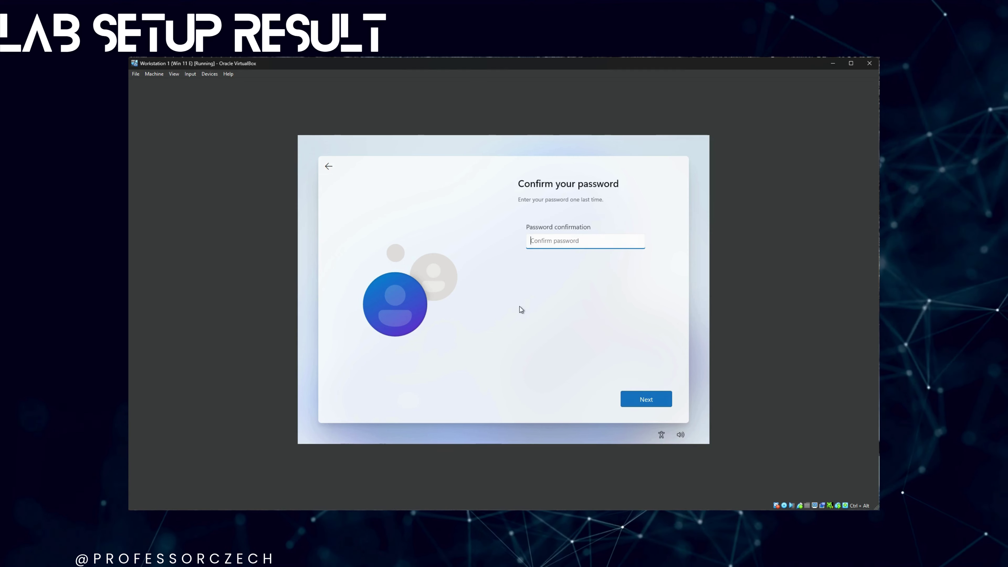
pyautogui.write('******')
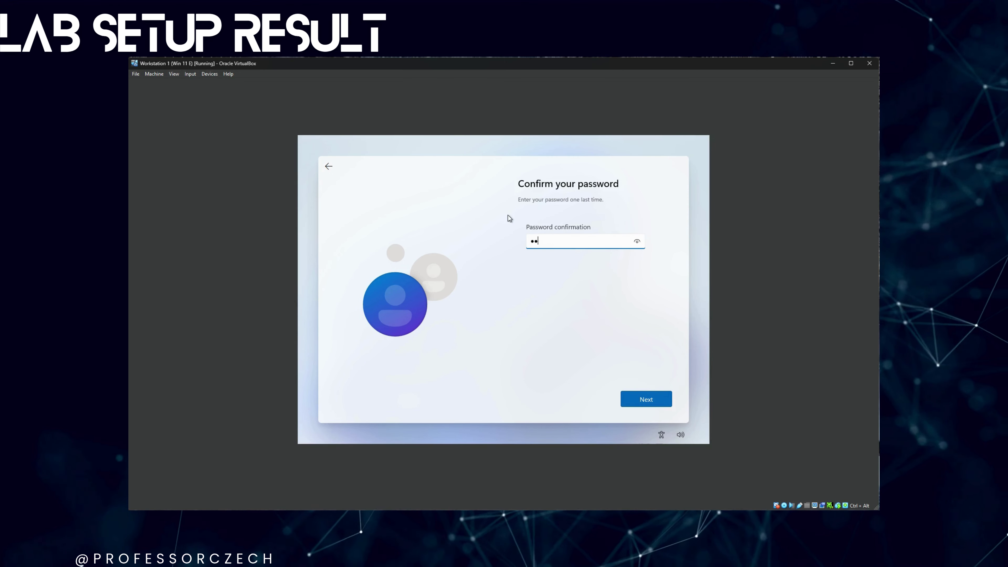
pyautogui.press('Return')
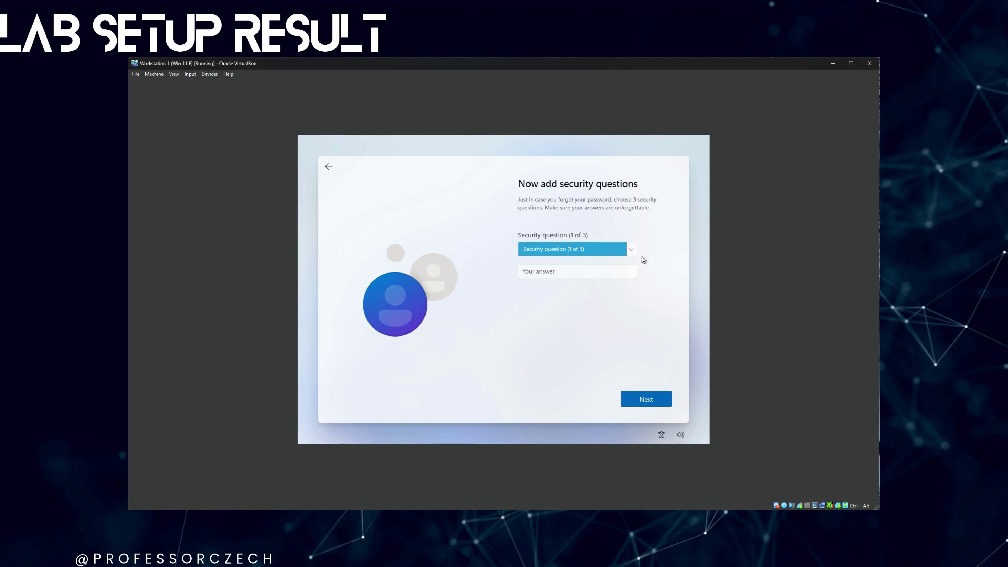
# - Pick the first pet's name question and enter its answer
pyautogui.click(555, 274)
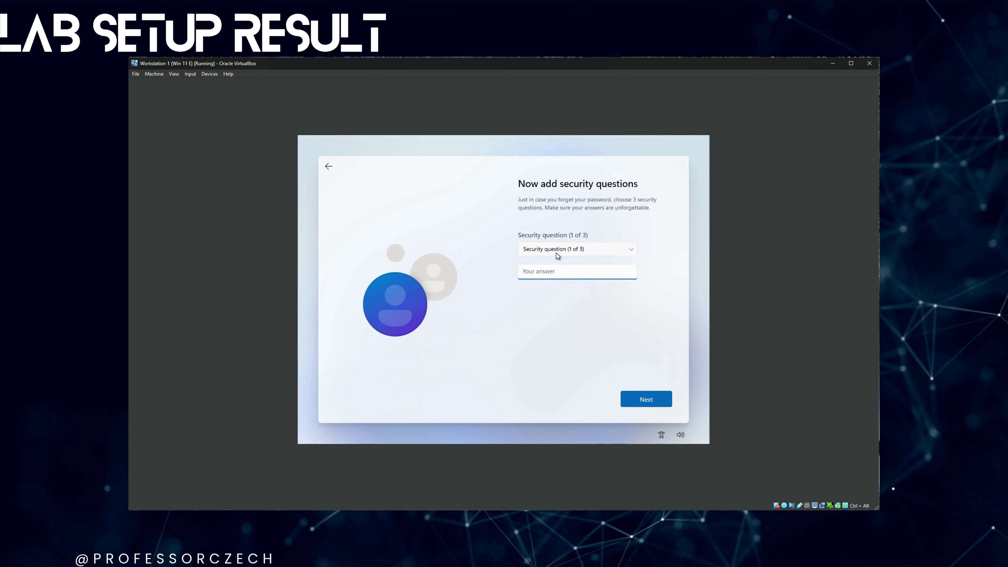
pyautogui.write('password')
pyautogui.press('Tab')
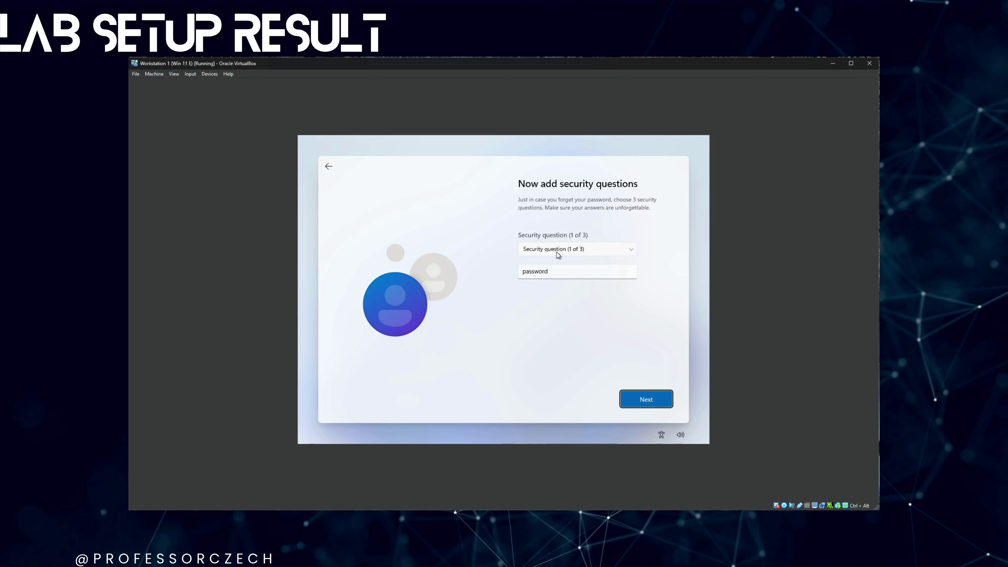
pyautogui.click(557, 252)
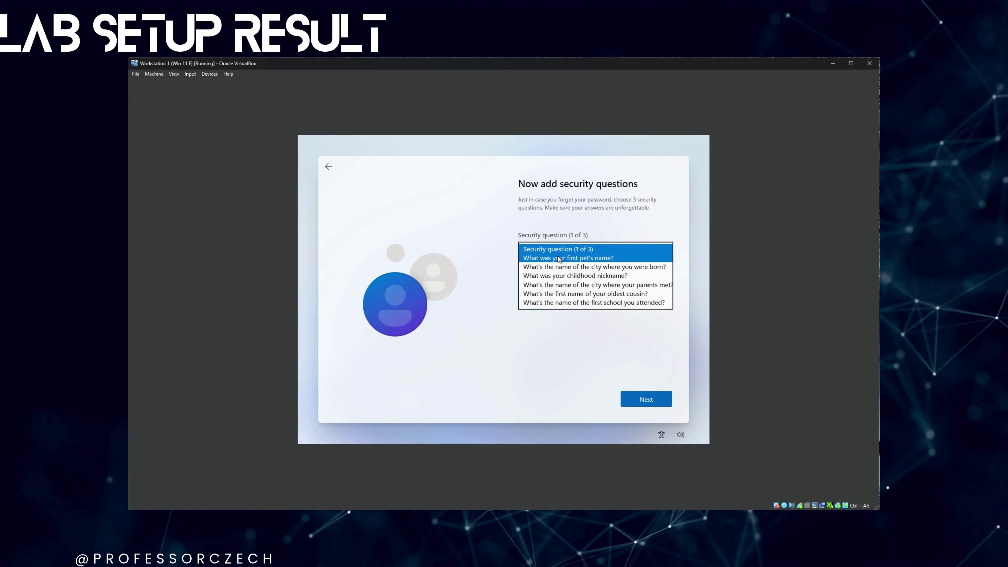
pyautogui.click(557, 264)
pyautogui.click(646, 398)
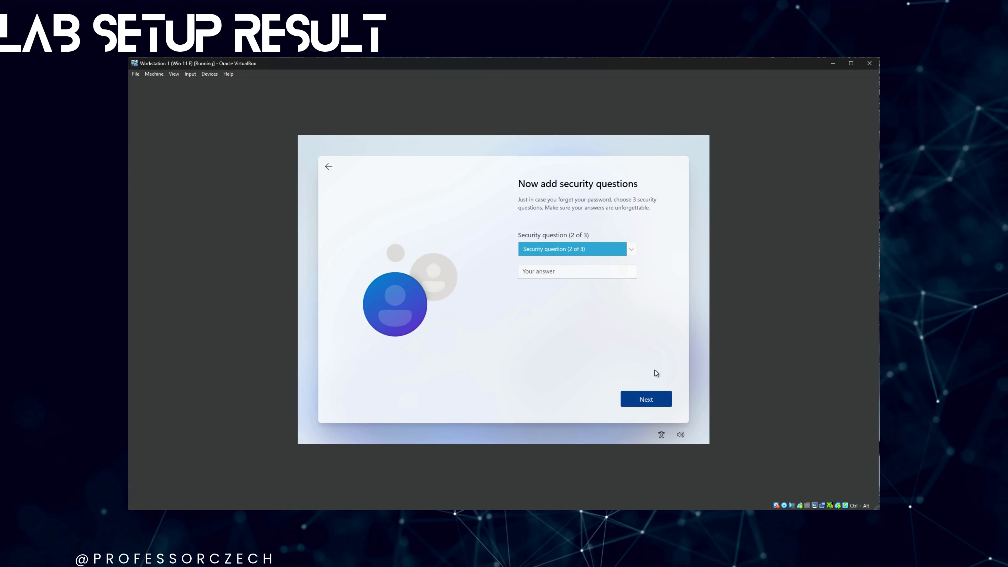
# - Pick the city where you were born question and enter its answer
pyautogui.click(576, 250)
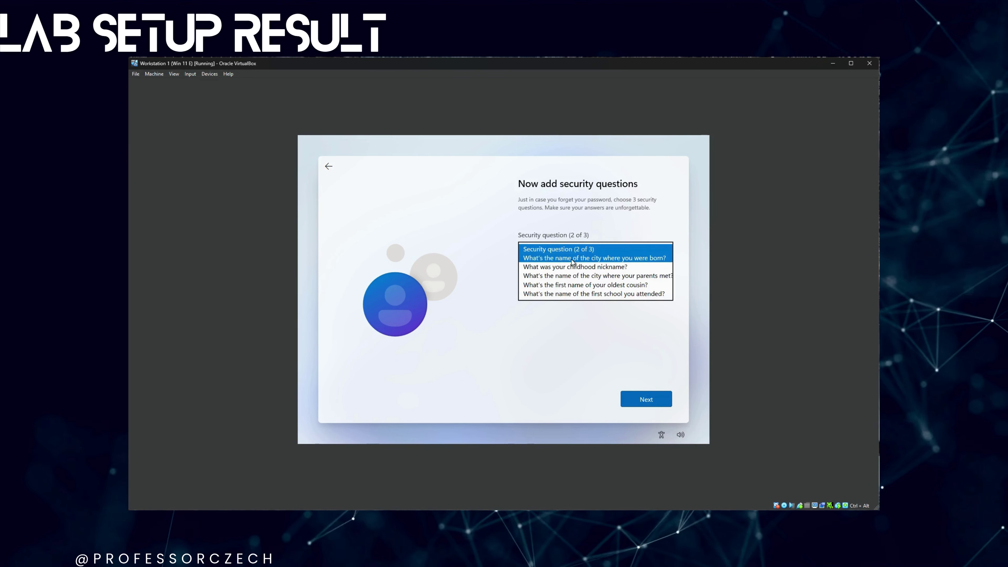
pyautogui.click(572, 258)
pyautogui.write('password')
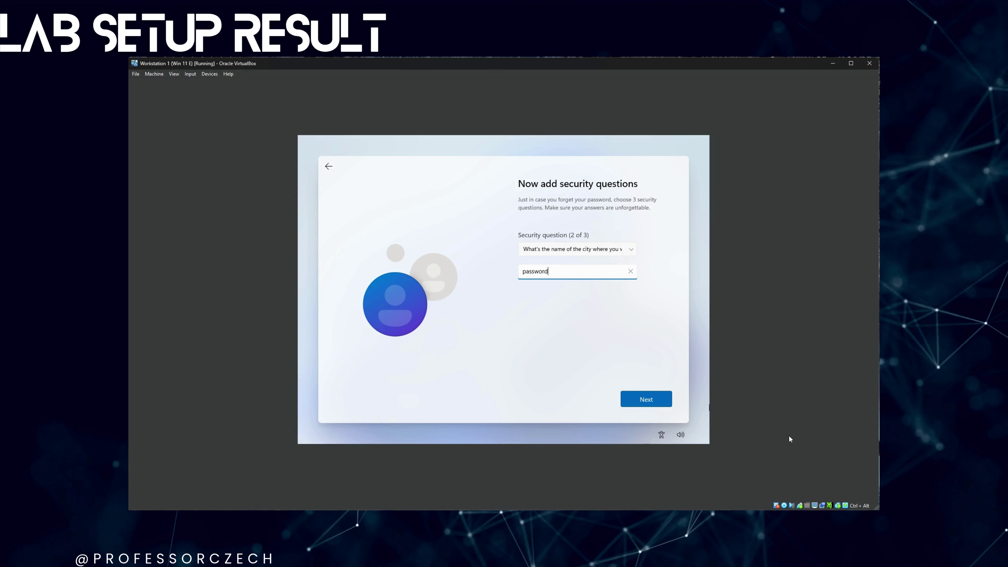
pyautogui.click(664, 400)
# - Pick the childhood nickname question, enter its answer, and submit the security questions
pyautogui.click(559, 247)
pyautogui.click(555, 264)
pyautogui.click(554, 271)
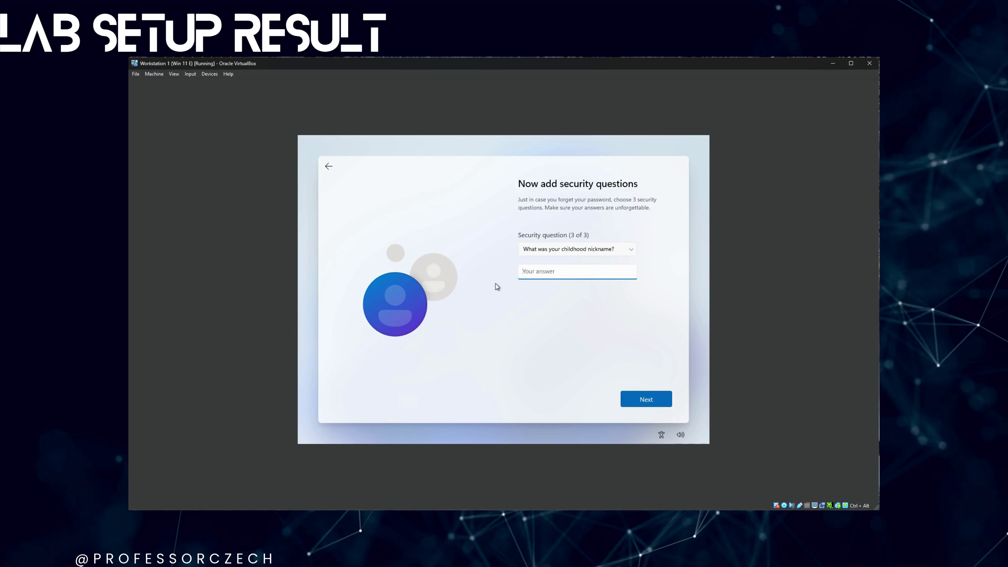
pyautogui.write('password')
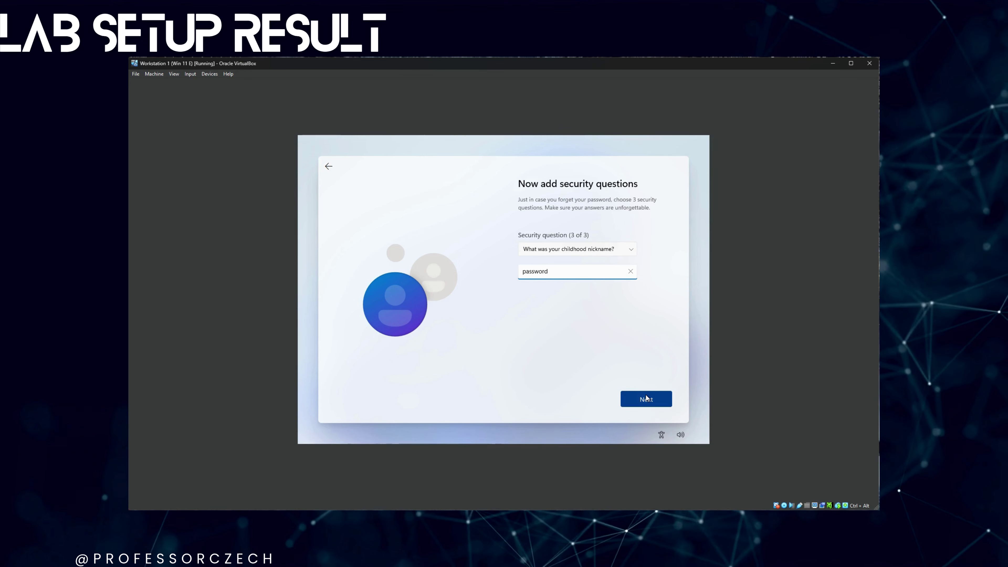
pyautogui.click(652, 397)
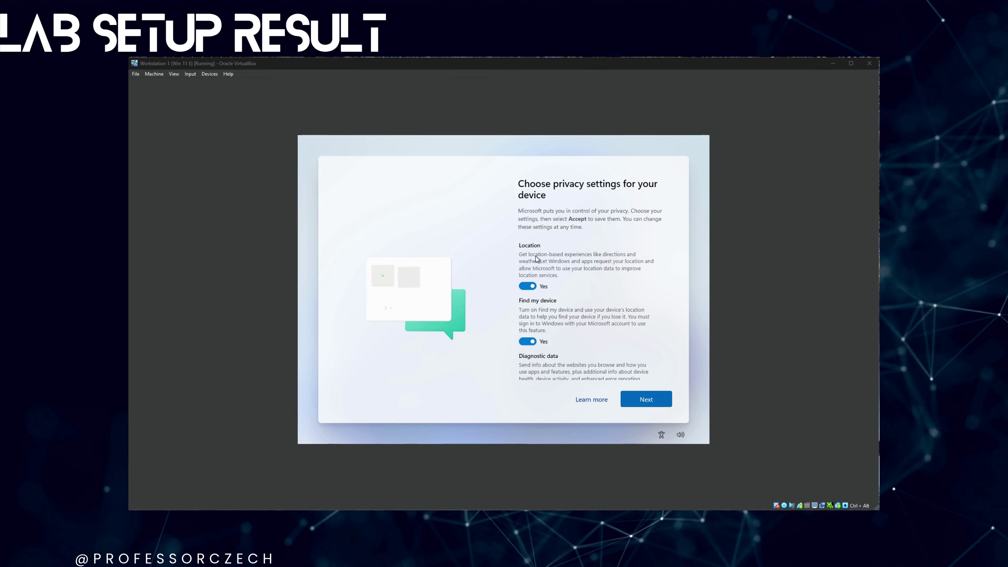
# - Turn off Find my device, inking & typing, tailored experiences and advertising ID, set diagnostics to Required only, and accept
pyautogui.click(528, 334)
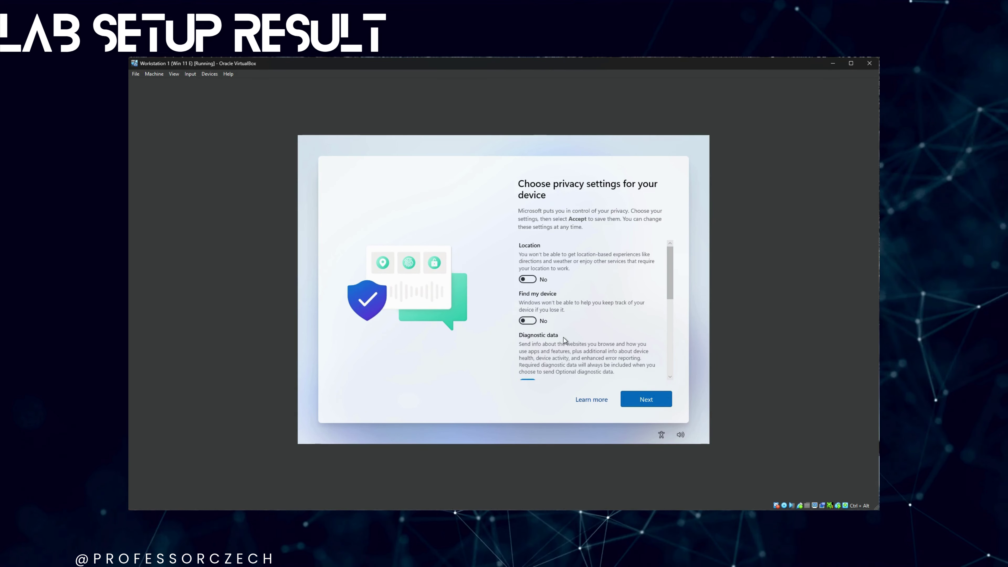
pyautogui.scroll(-3, 529, 326)
pyautogui.click(528, 278)
pyautogui.click(528, 326)
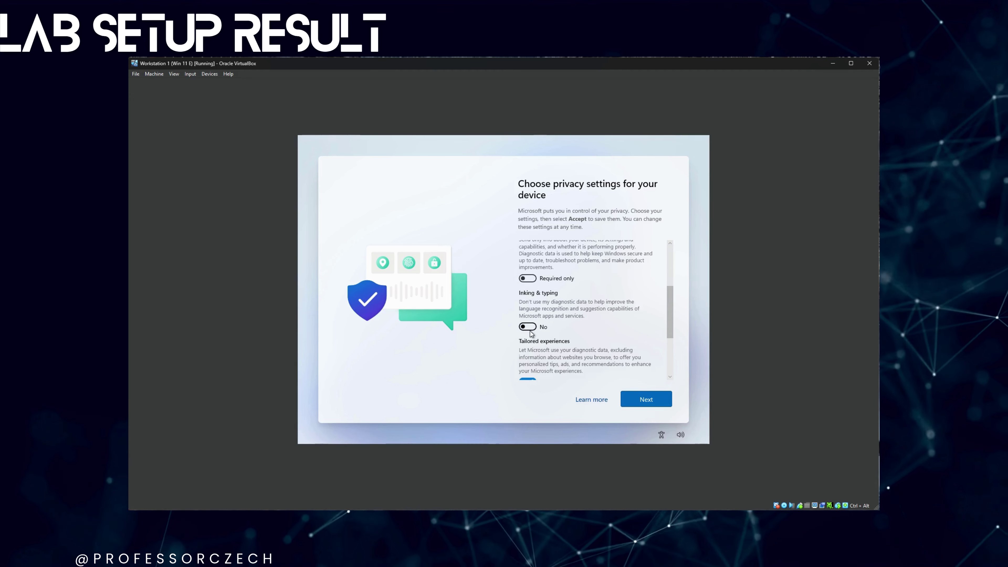
pyautogui.scroll(-1, 527, 330)
pyautogui.click(527, 341)
pyautogui.scroll(-2, 527, 342)
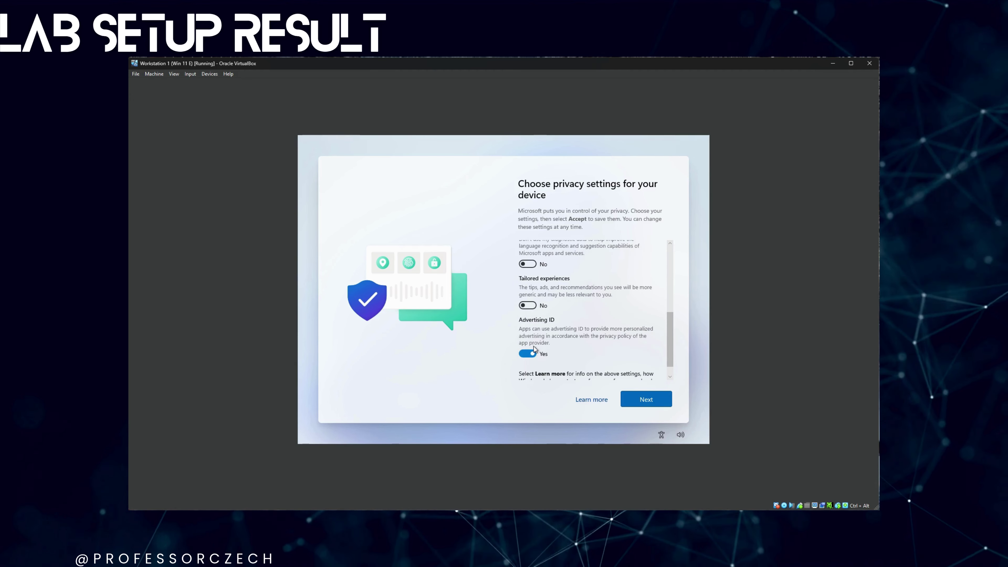
pyautogui.click(528, 350)
pyautogui.scroll(-1, 534, 355)
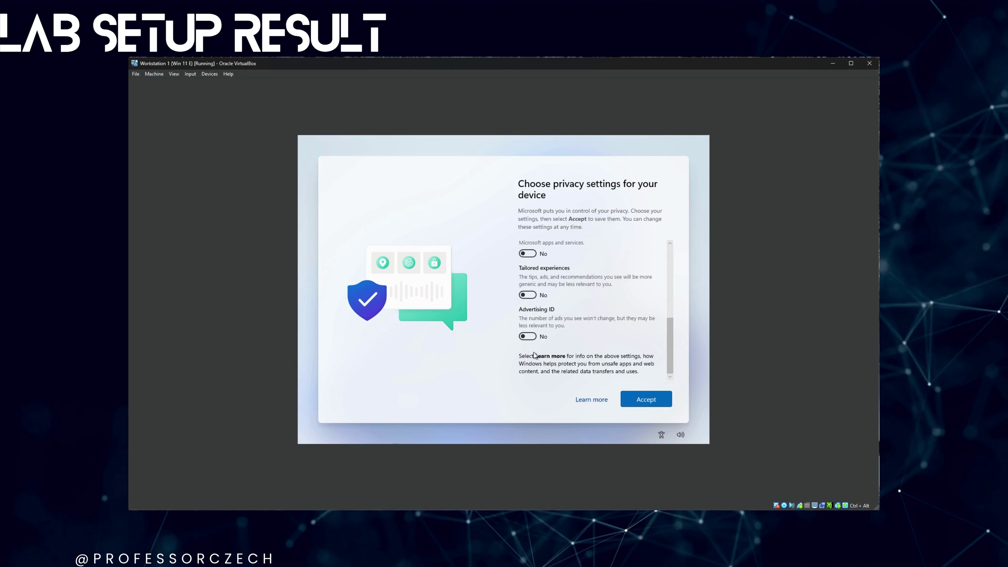
pyautogui.click(640, 397)
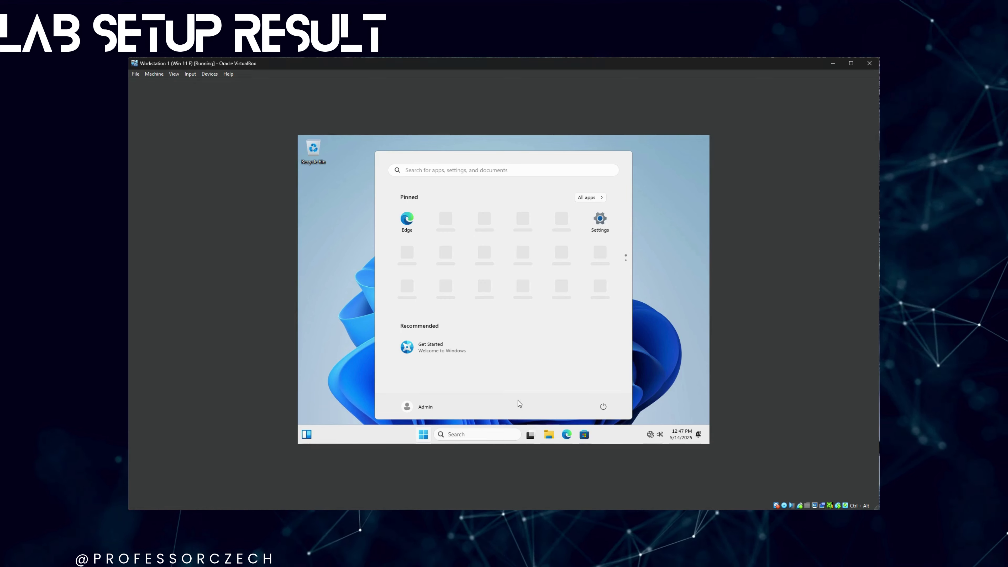
# - Shut down the Windows 11 guest through the Start menu's power options
pyautogui.click(425, 434)
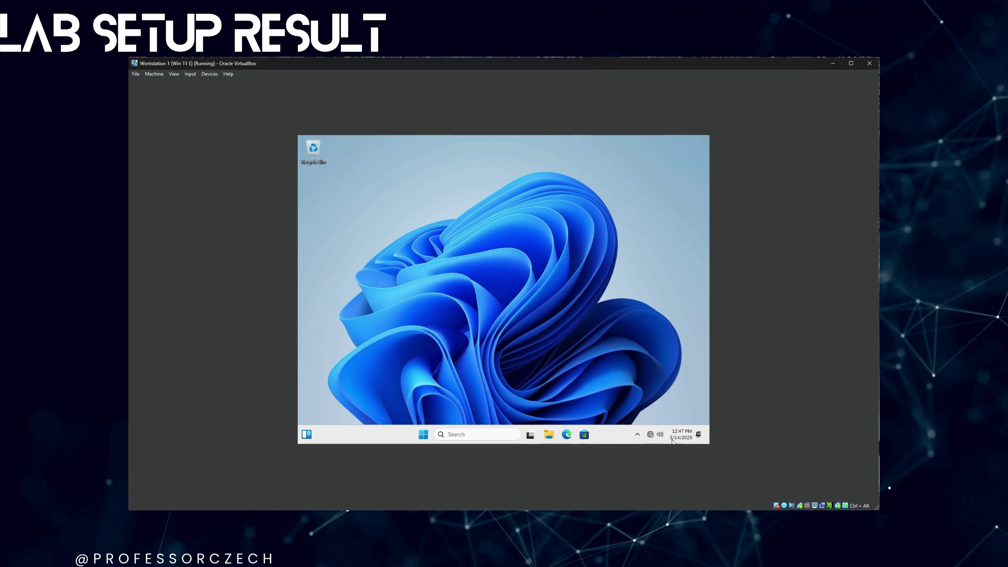
pyautogui.click(423, 433)
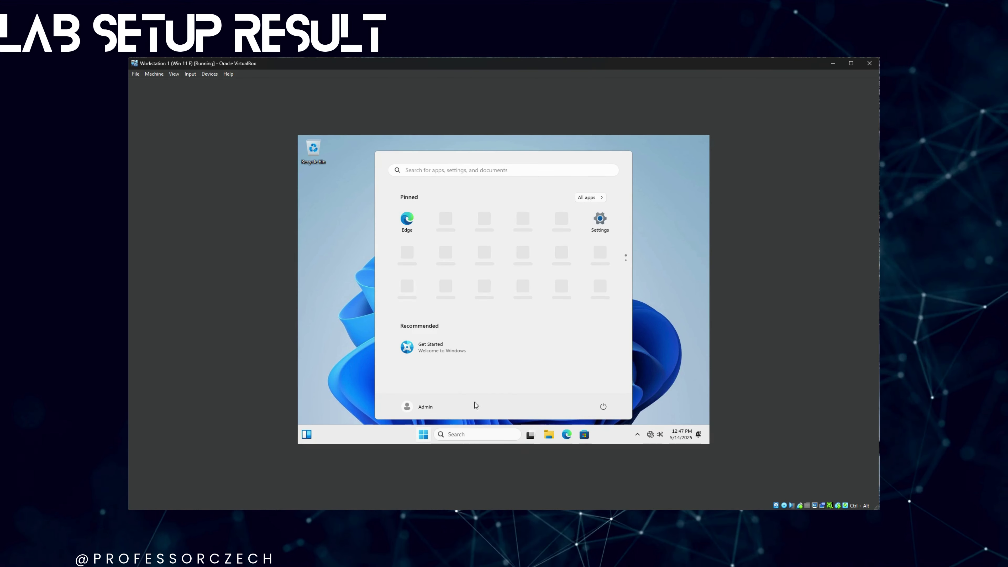
pyautogui.click(603, 407)
pyautogui.click(603, 377)
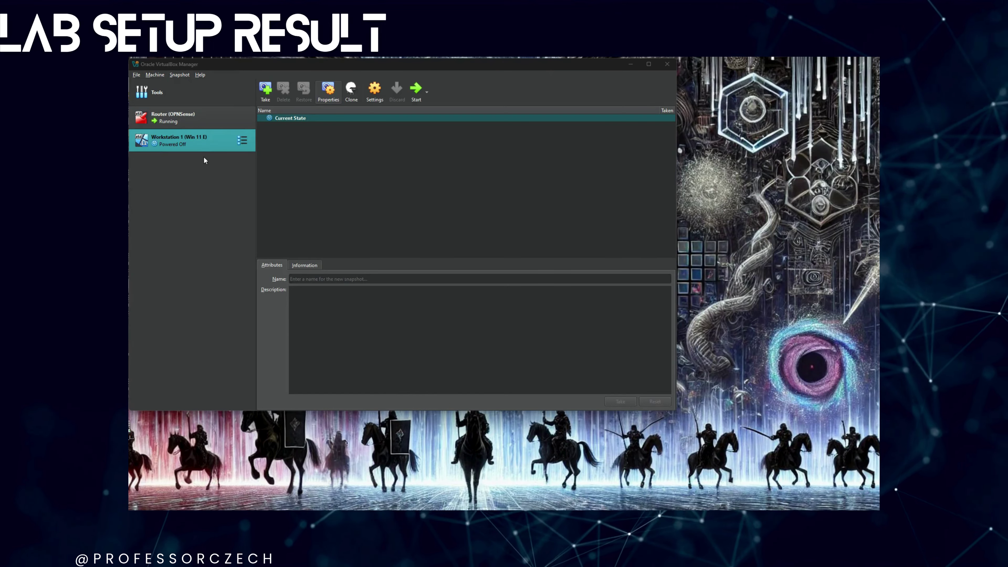
# - Confirm Workstation 1's network adapter uses Host-only Adapter, then boot the VM
pyautogui.rightClick(203, 144)
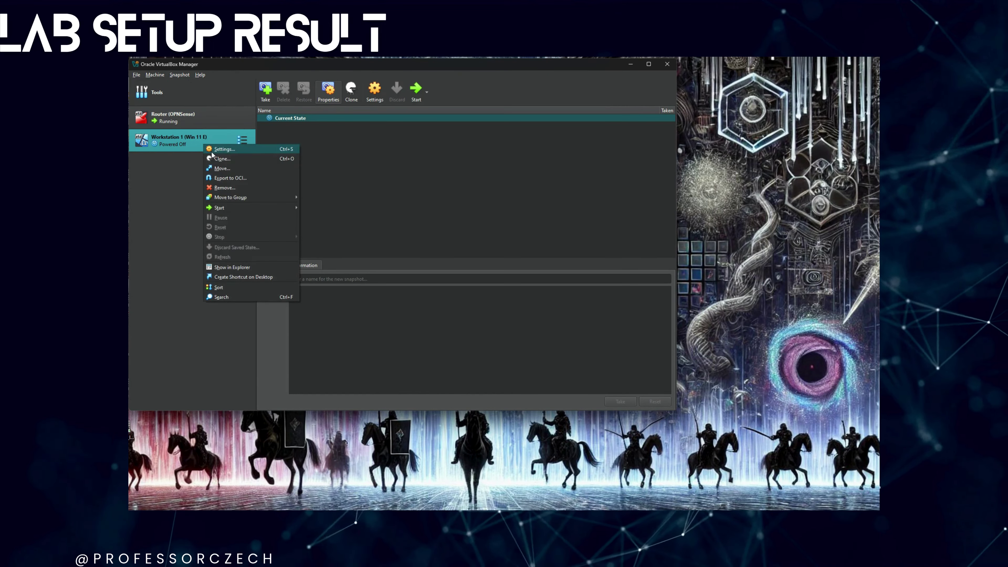
pyautogui.click(222, 150)
pyautogui.click(274, 249)
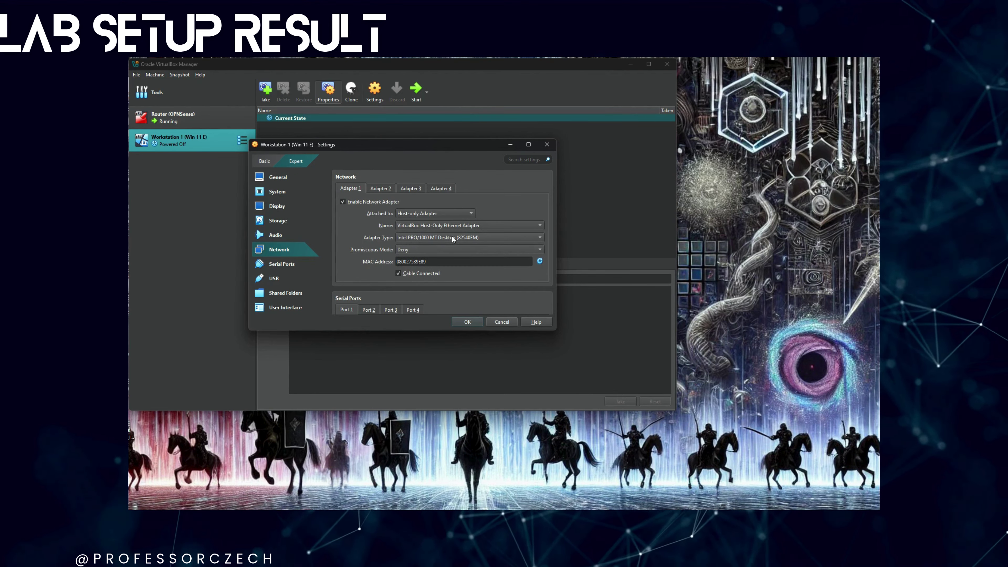
pyautogui.click(477, 323)
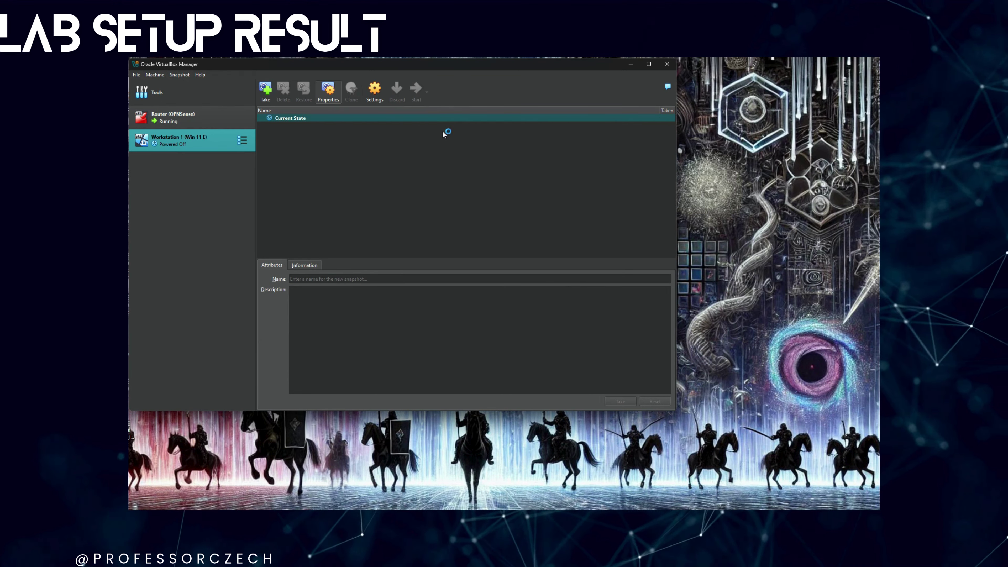
pyautogui.click(416, 88)
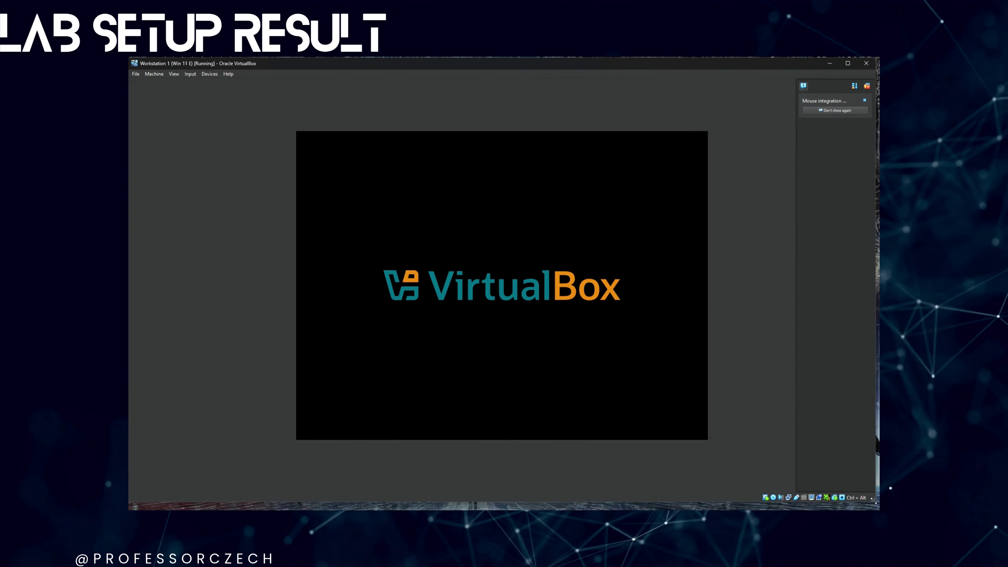
# - Dismiss the mouse integration notice and sign in to the Admin account with its password
pyautogui.click(870, 88)
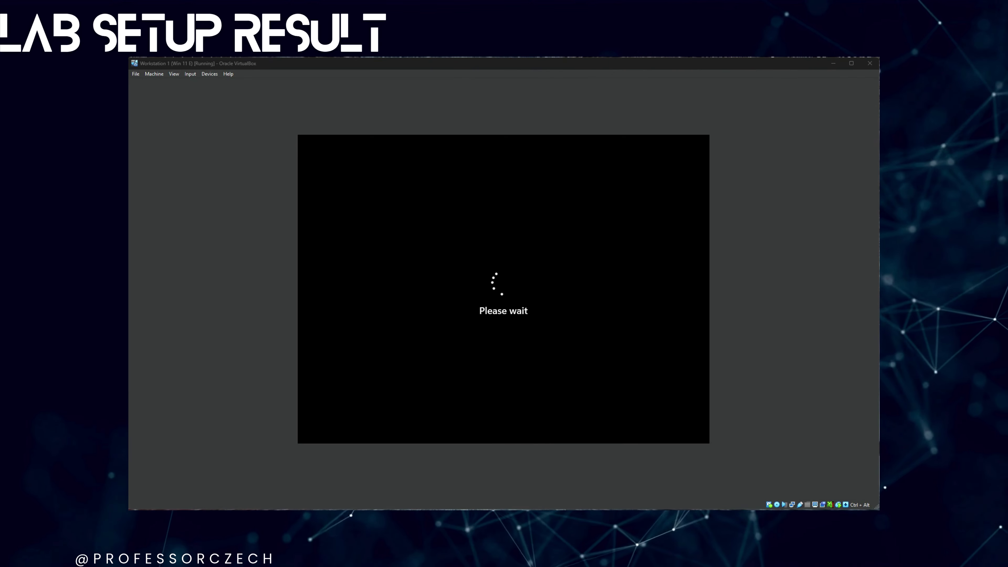
pyautogui.click(422, 279)
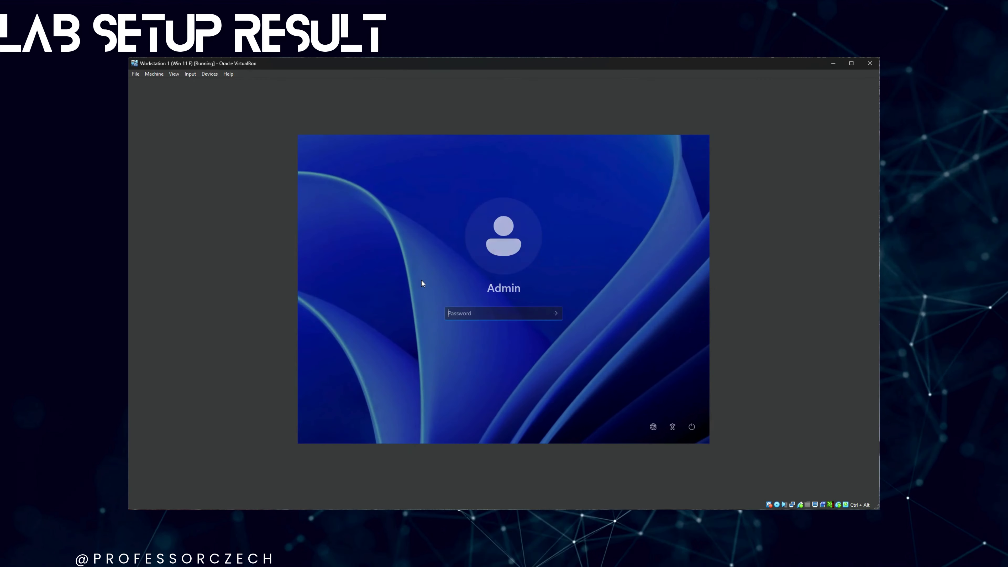
pyautogui.write('Password')
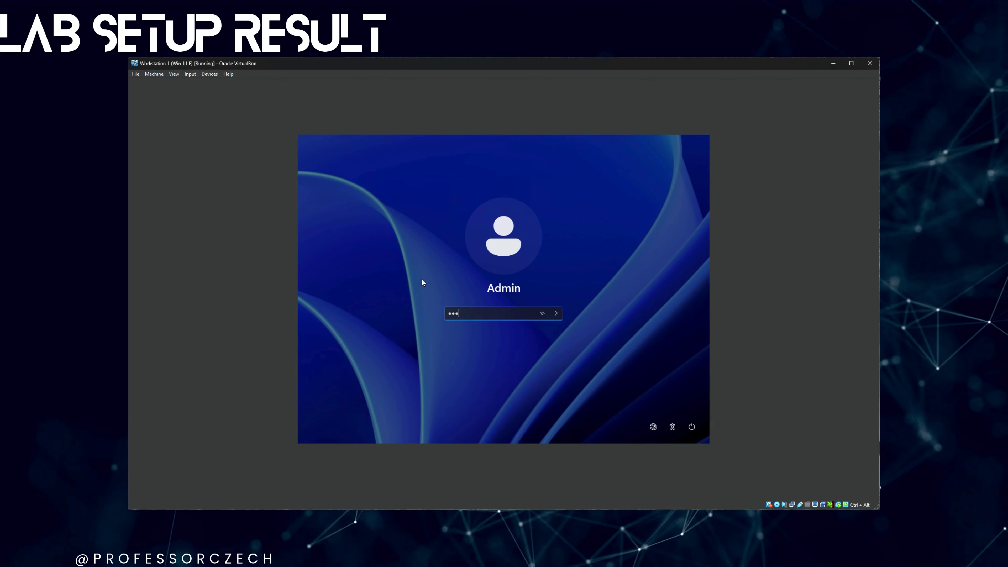
pyautogui.press('Return')
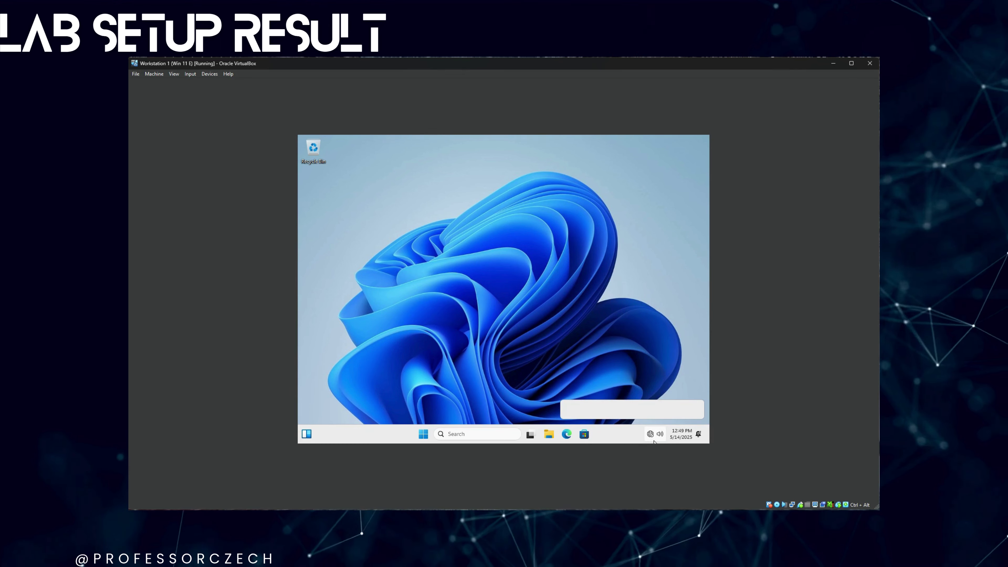
# - Open Network & internet settings from the taskbar network icon, showing Ethernet with no internet access
pyautogui.click(651, 437)
pyautogui.click(651, 436)
pyautogui.click(651, 437)
pyautogui.rightClick(651, 436)
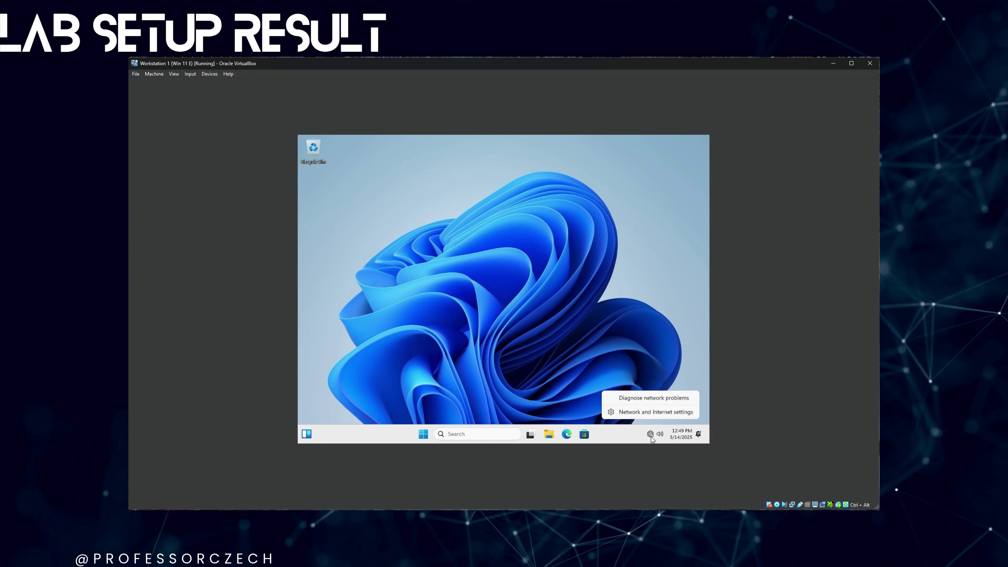
pyautogui.press('Escape')
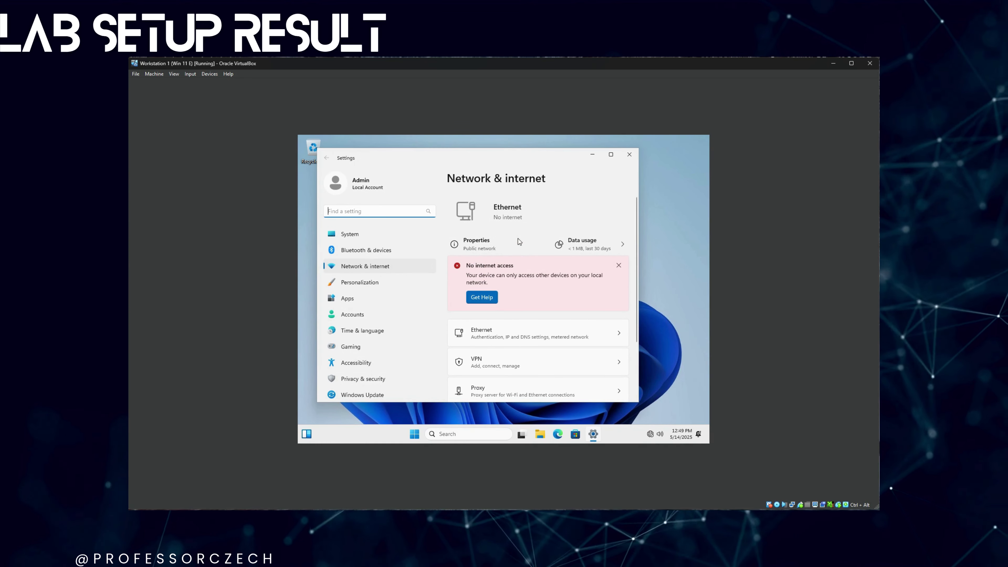
pyautogui.click(619, 266)
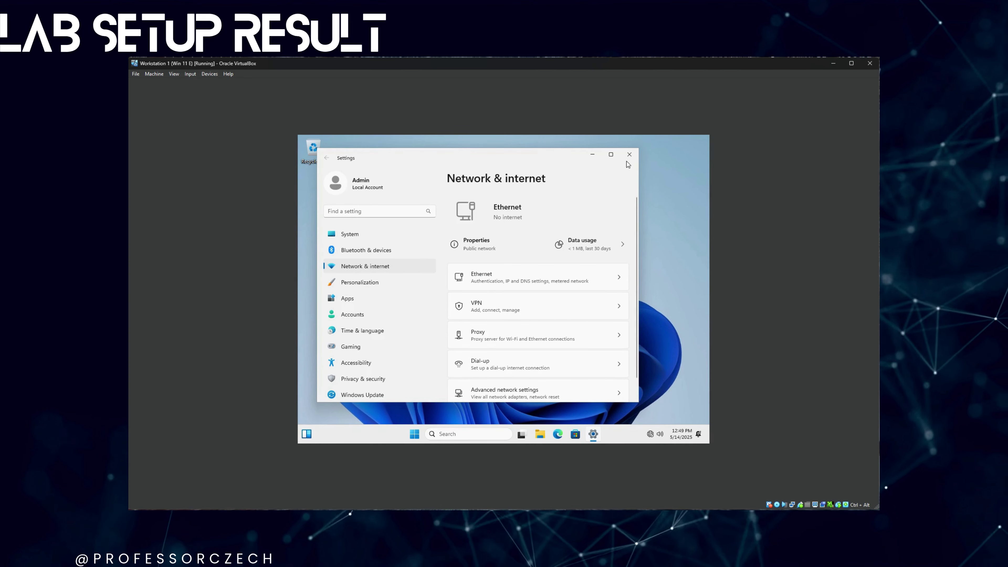
# - Close Settings and launch Windows PowerShell (Admin) from the Start right-click menu
pyautogui.click(629, 155)
pyautogui.rightClick(423, 434)
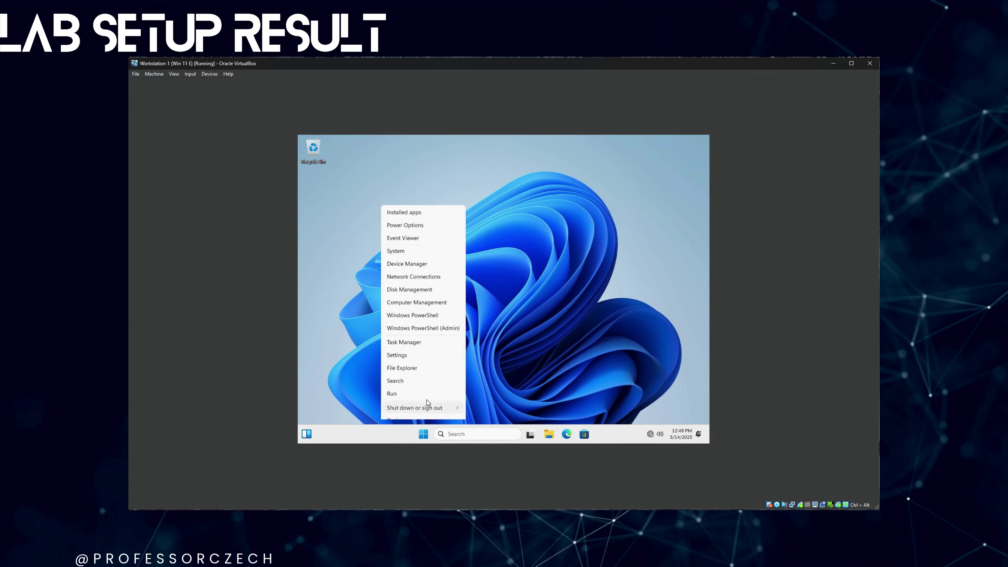
pyautogui.click(429, 321)
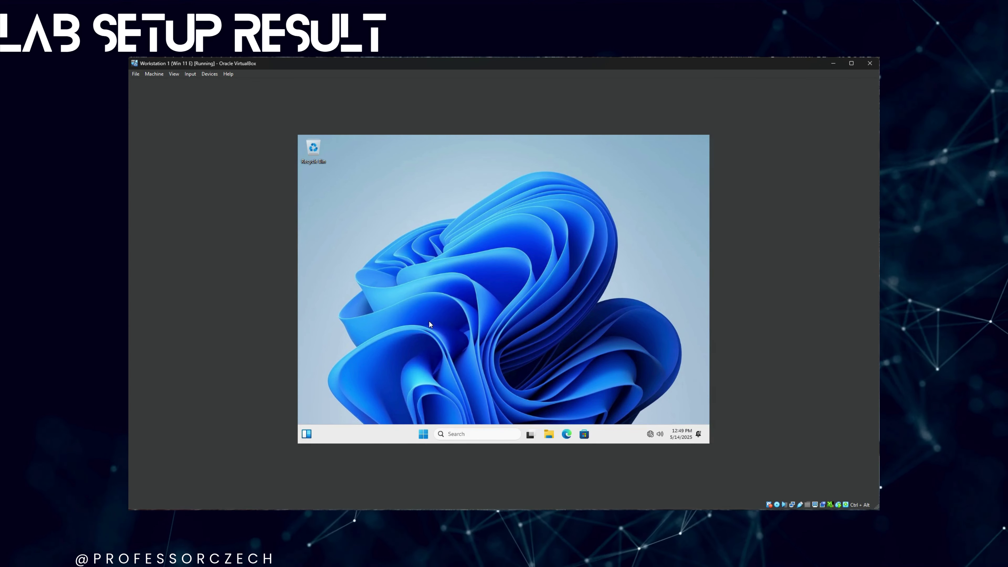
# - Approve UAC, run ipconfig to confirm IPv4 192.168.4.10 and gateway 192.168.4.1, then close PowerShell
pyautogui.click(467, 348)
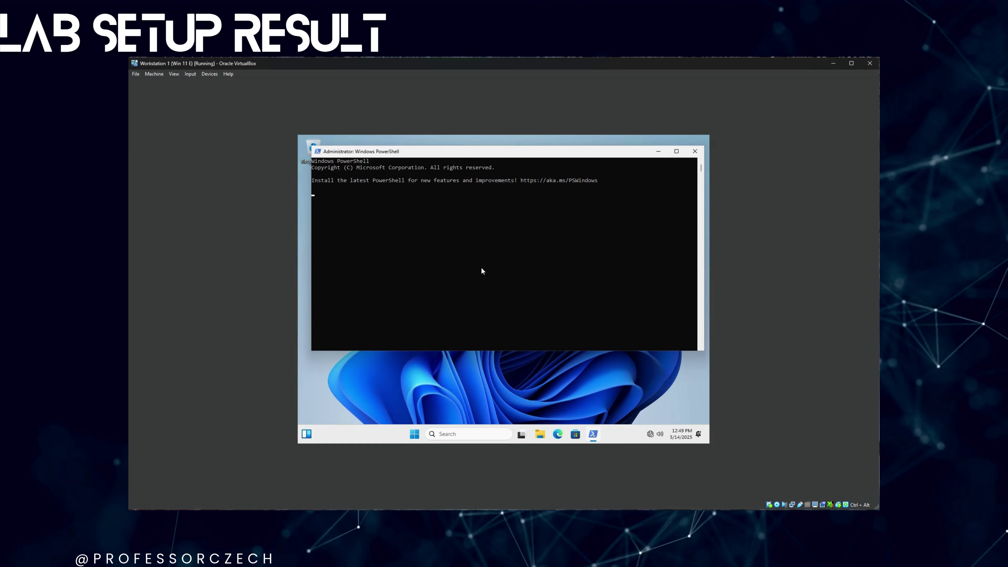
pyautogui.click(481, 269)
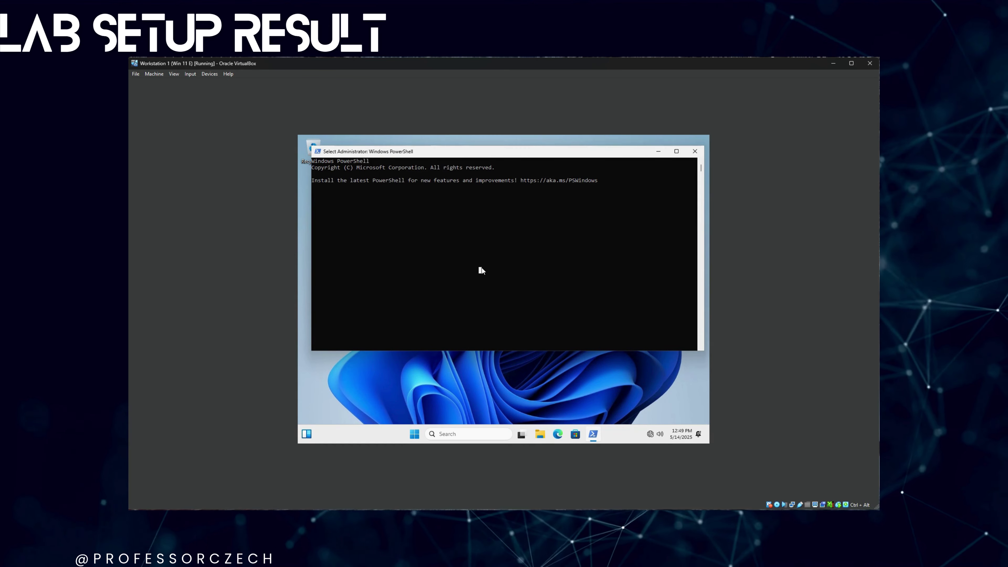
pyautogui.press('Escape')
pyautogui.write('ipconfig')
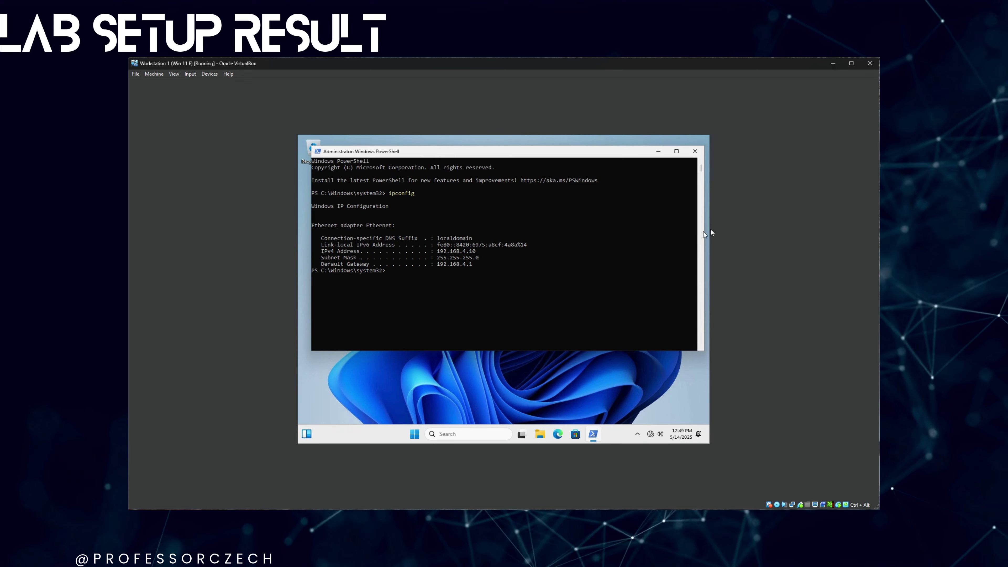
pyautogui.click(694, 150)
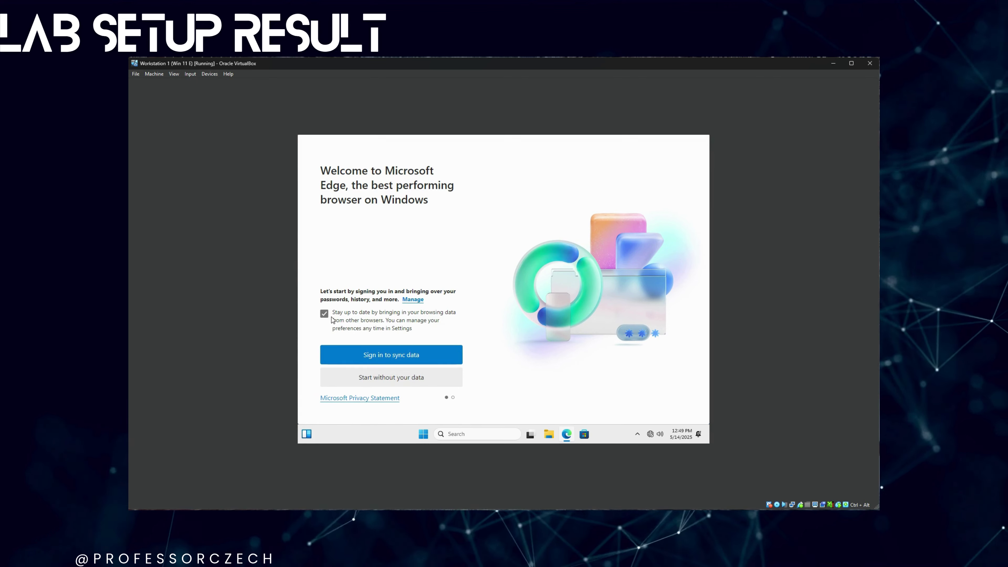
# - Skip Edge's first-run setup without signing in and close the Welcome tab
pyautogui.click(360, 379)
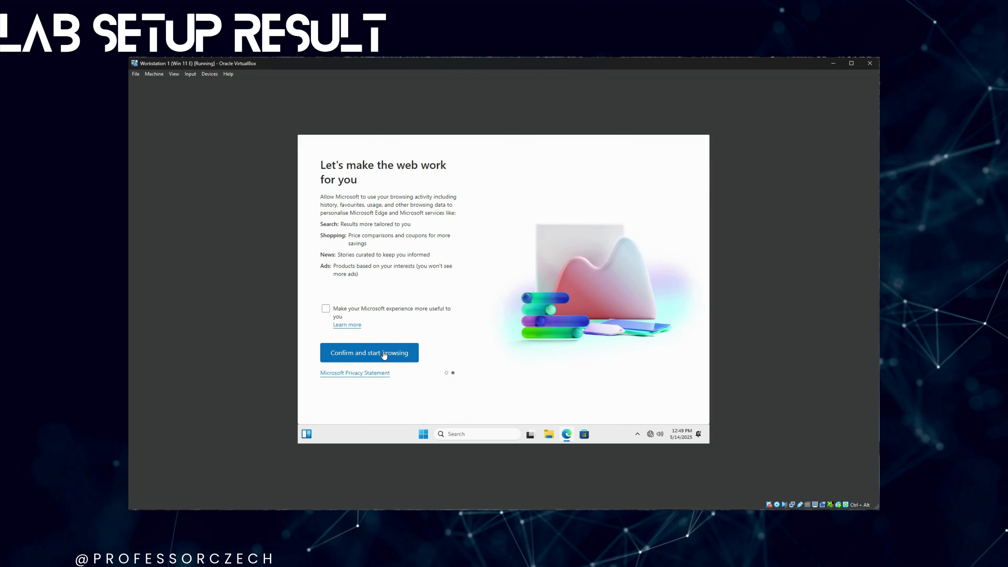
pyautogui.click(384, 353)
pyautogui.click(413, 156)
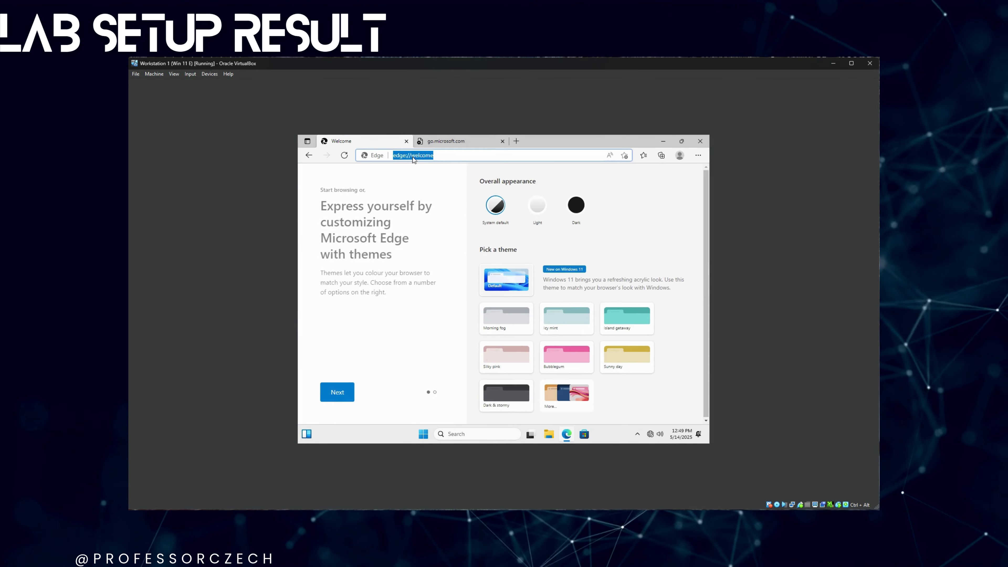
pyautogui.click(407, 141)
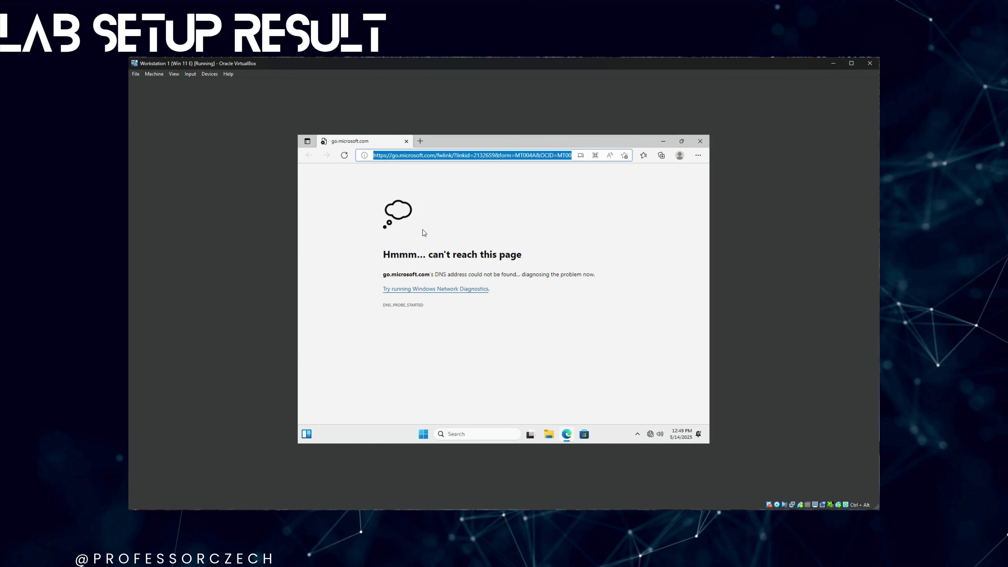
pyautogui.press('Down')
pyautogui.press('Down')
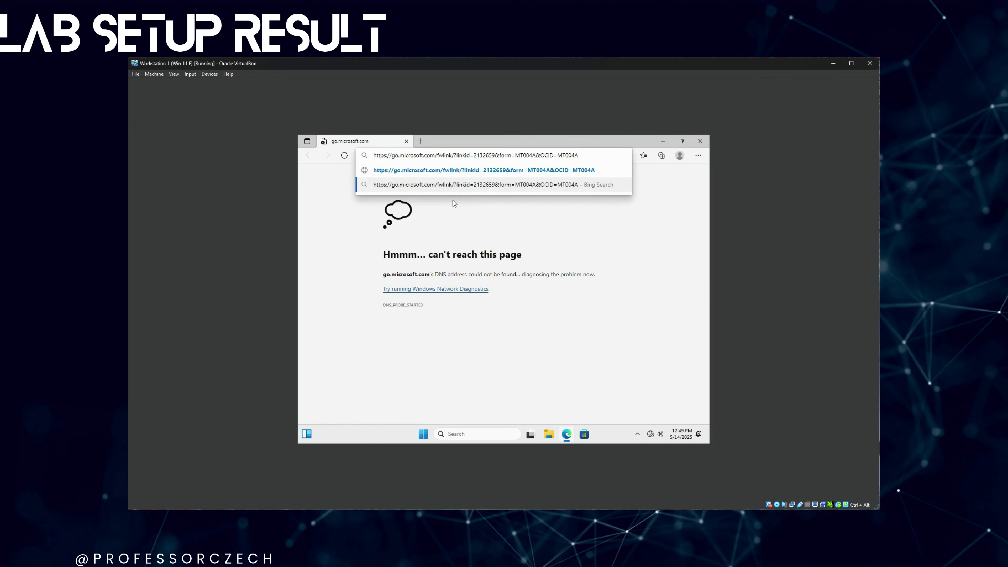
pyautogui.click(455, 157)
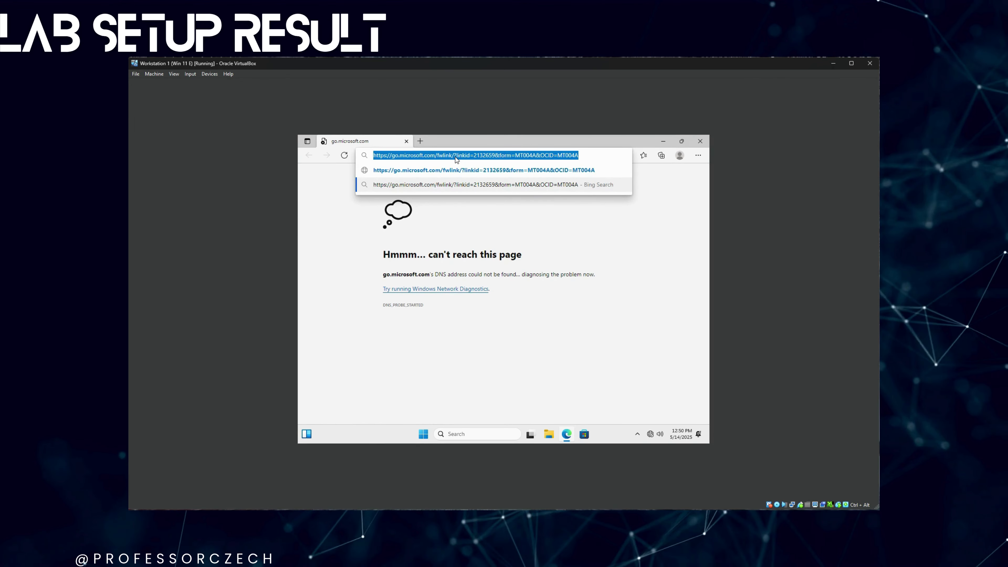
pyautogui.write('192.168.')
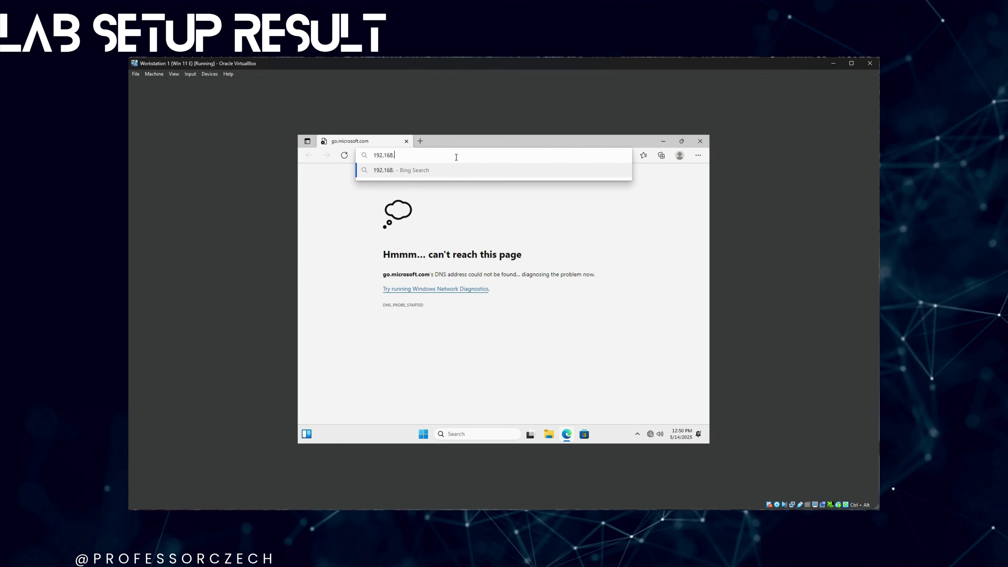
pyautogui.write('4.10')
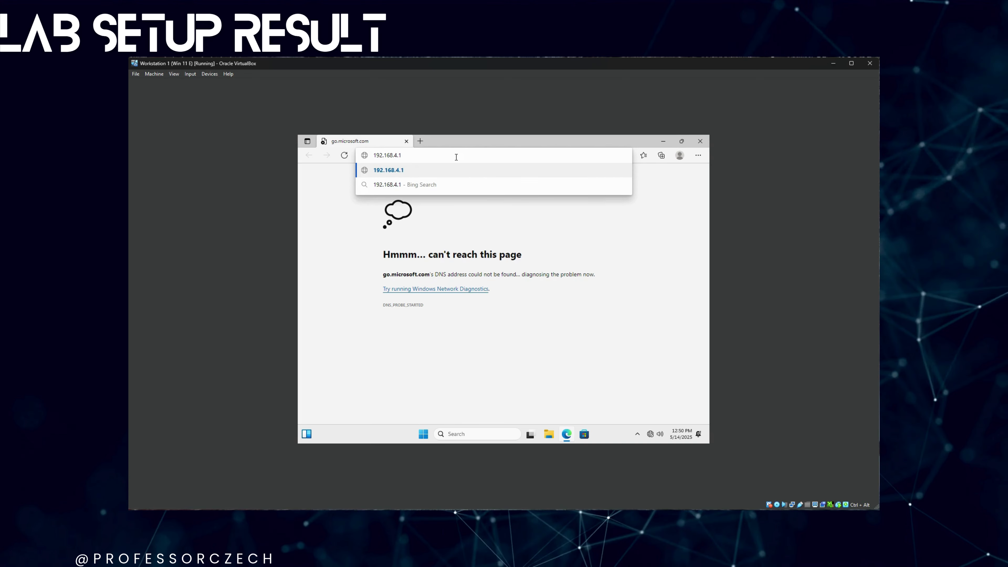
pyautogui.press('Return')
pyautogui.click(456, 157)
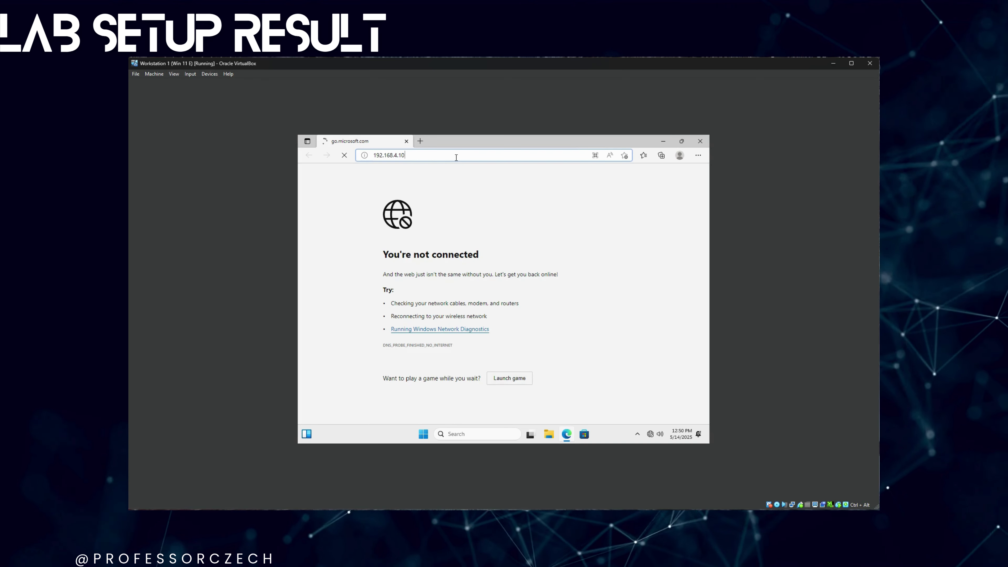
pyautogui.press('BackSpace')
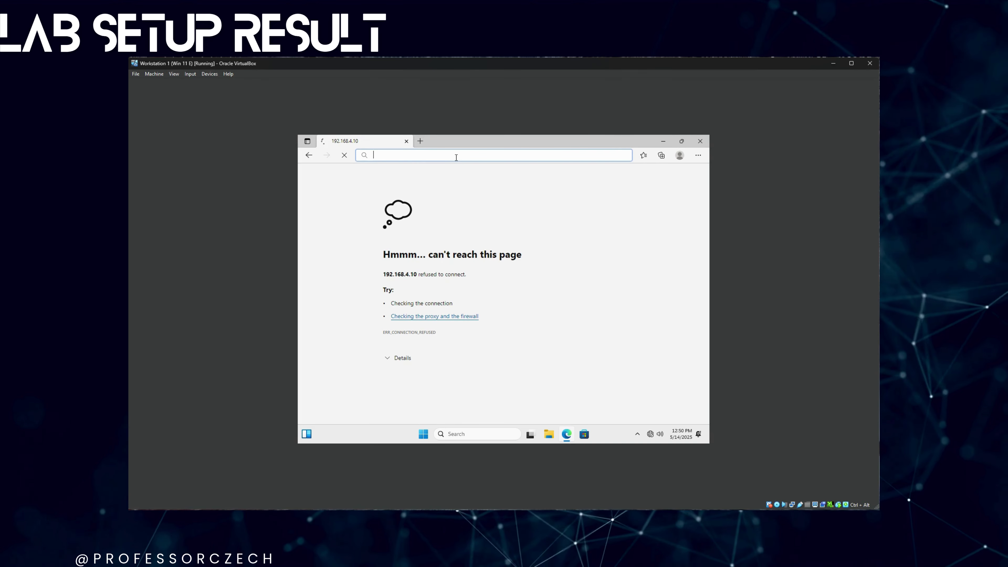
pyautogui.write('192.')
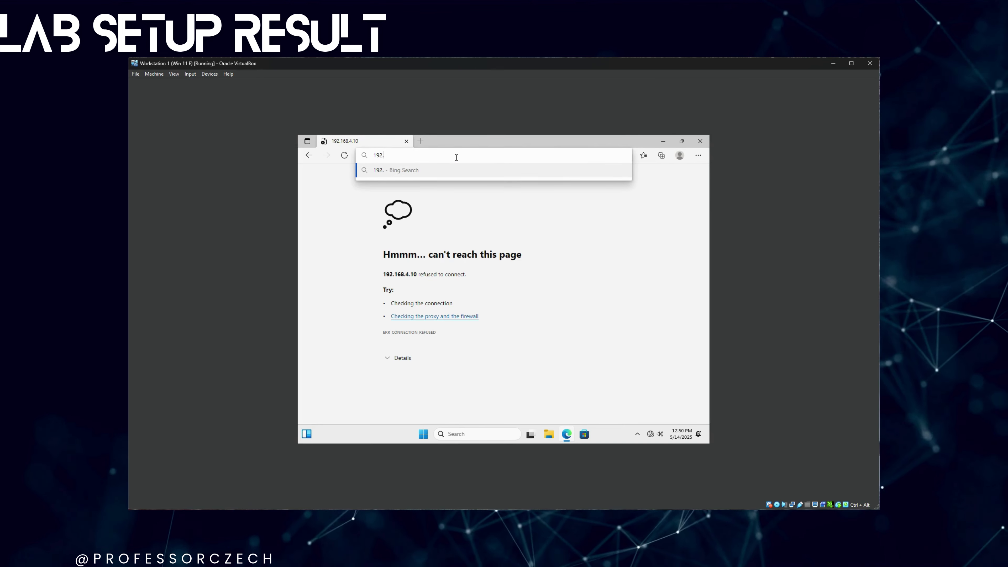
pyautogui.write('168.1.4.1')
pyautogui.press('Return')
pyautogui.click(456, 157)
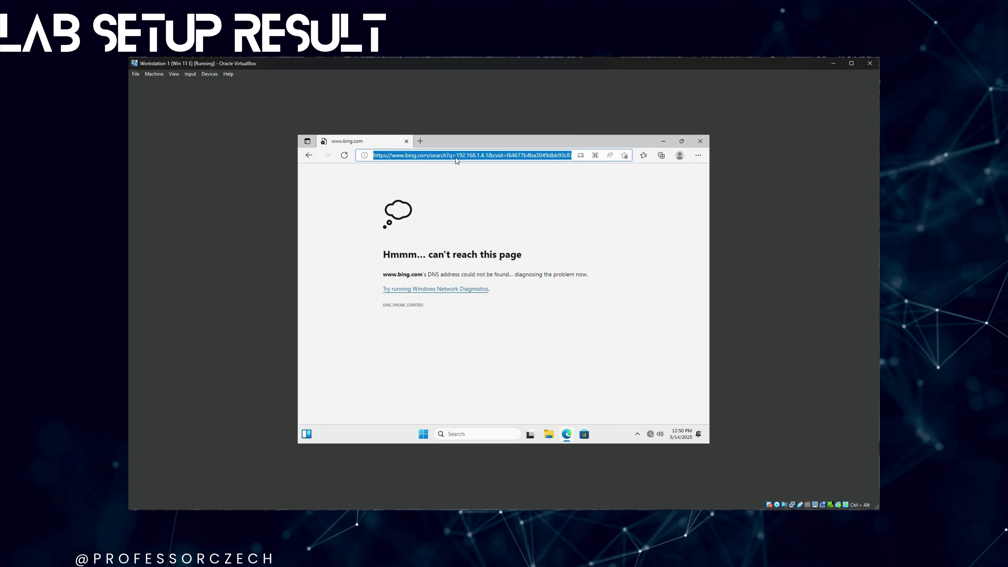
pyautogui.write('http://192.168.1.')
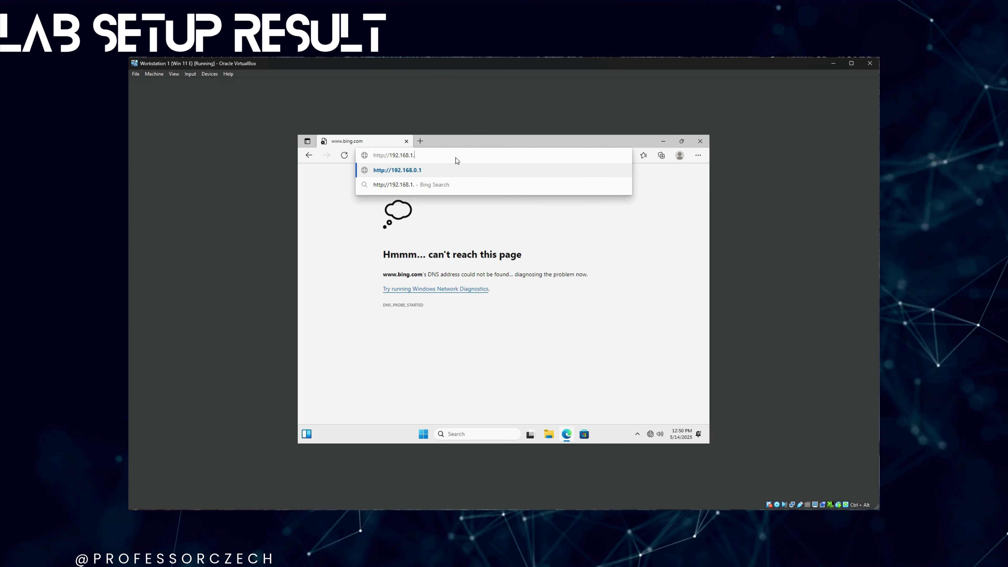
pyautogui.press('BackSpace')
pyautogui.press('BackSpace')
pyautogui.write('4.1')
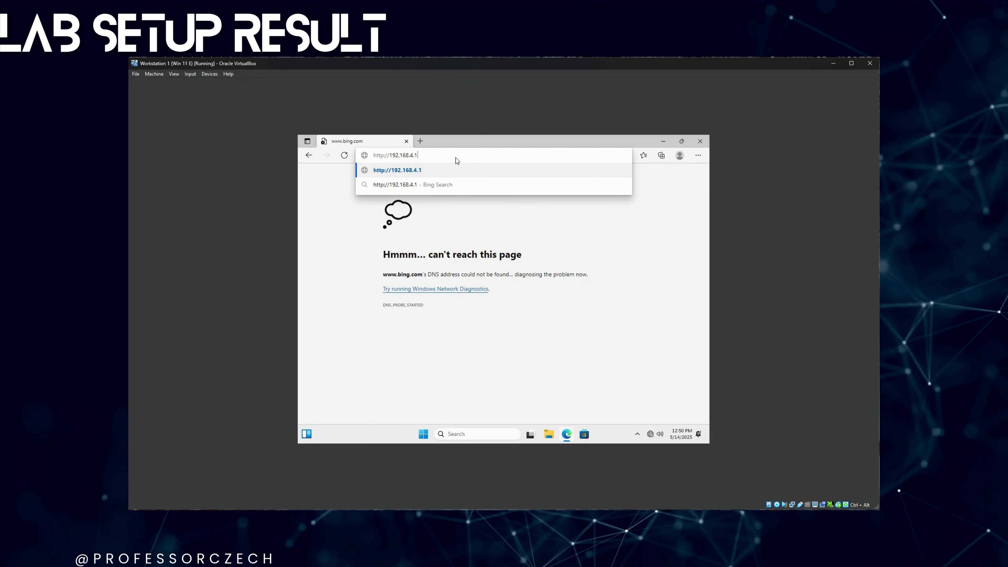
pyautogui.press('Return')
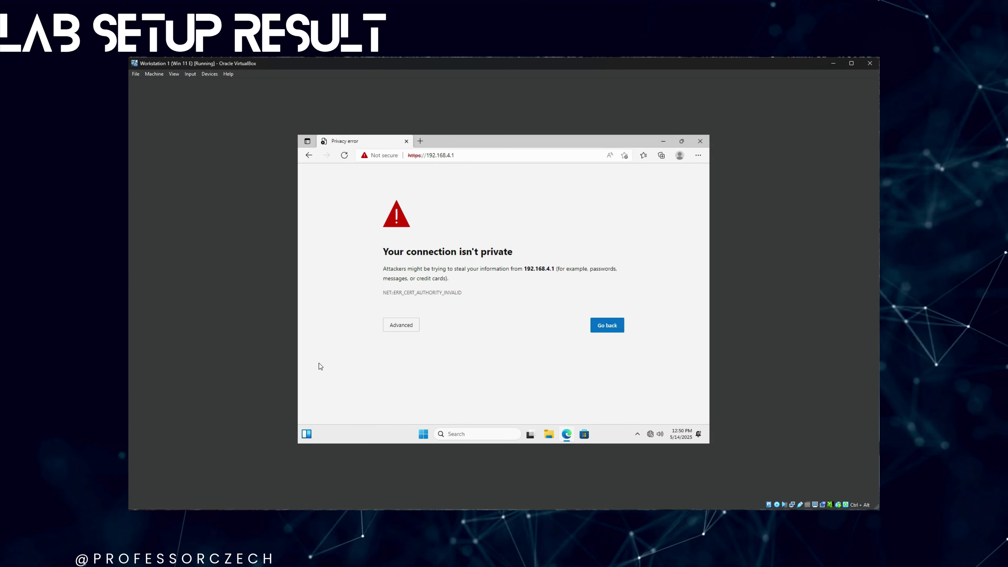
# - Proceed past the certificate warning to 192.168.4.1 and log in to OPNsense as root with its password
pyautogui.click(411, 327)
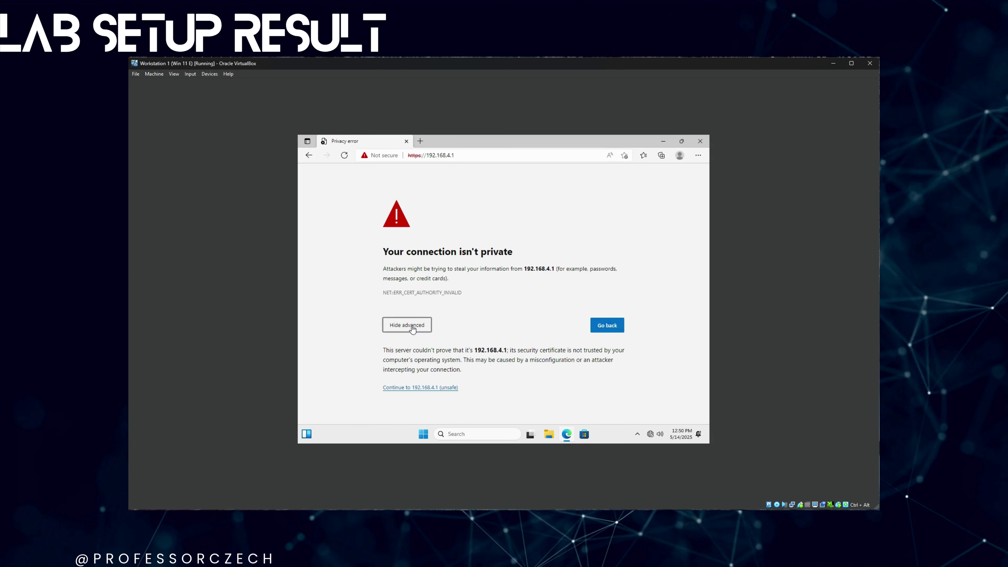
pyautogui.click(444, 391)
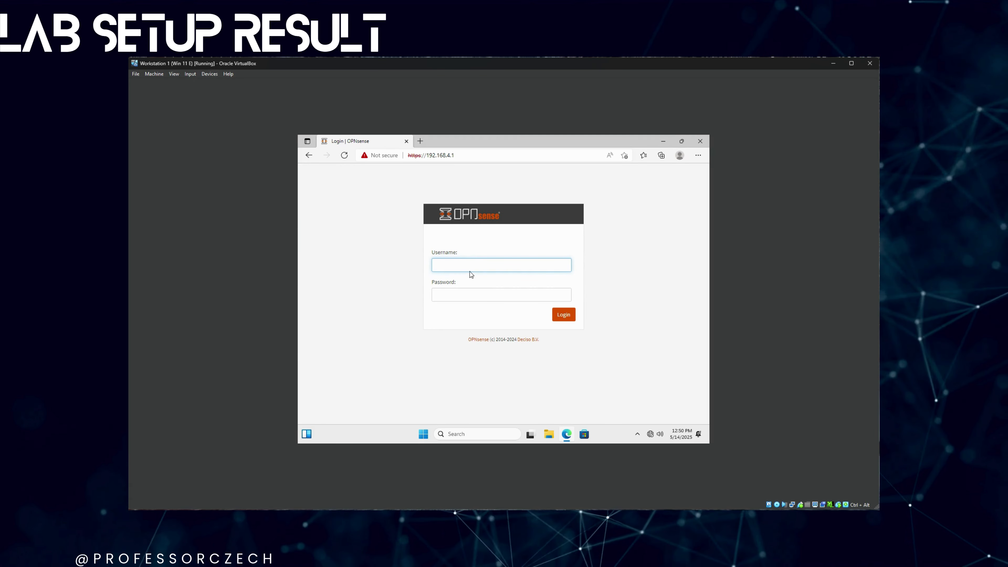
pyautogui.write('root')
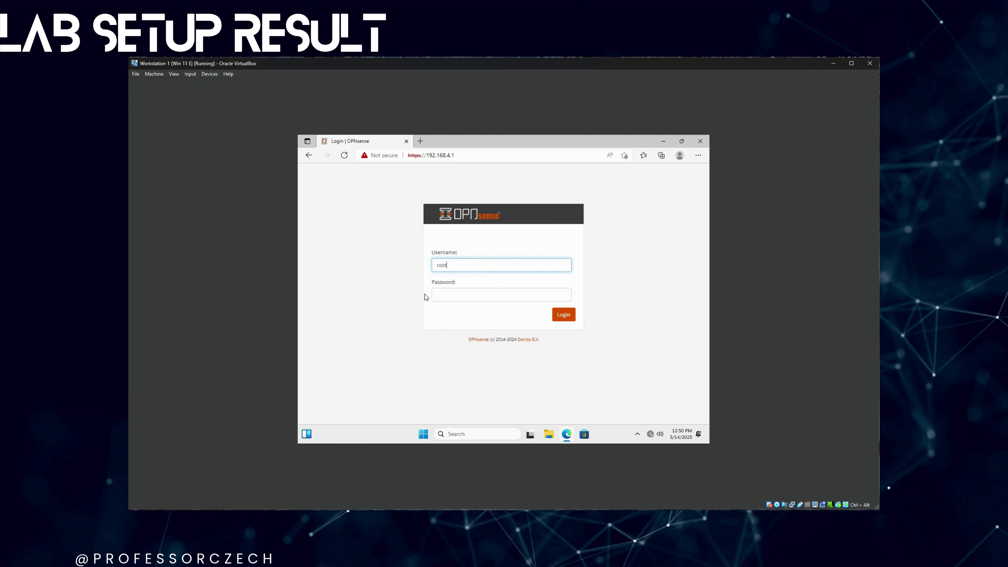
pyautogui.press('Tab')
pyautogui.write('opnsense')
pyautogui.press('Return')
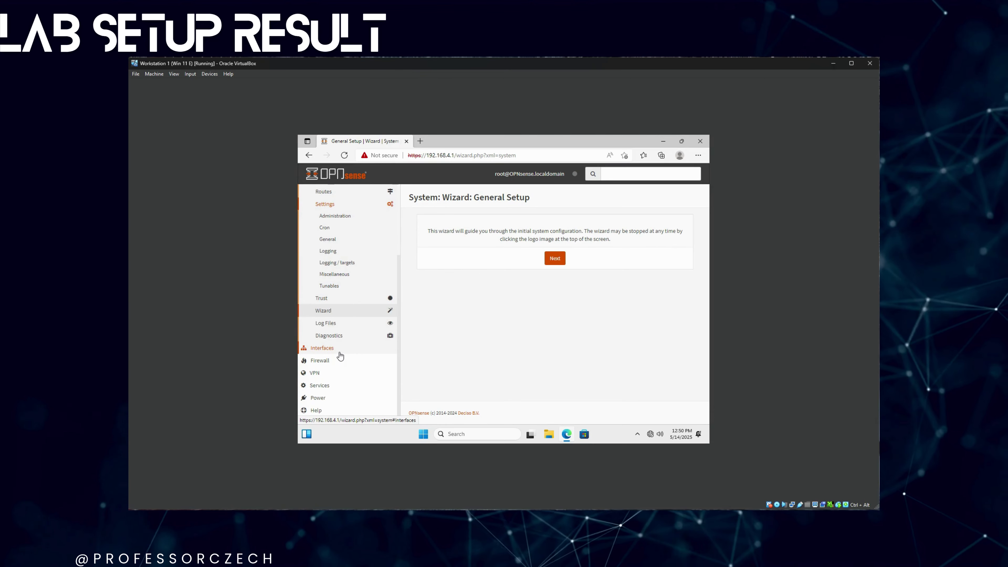
# - Open Interfaces > [LAN] and review it down to the static IPv4 192.168.4.1/24 settings
pyautogui.click(335, 349)
pyautogui.click(344, 225)
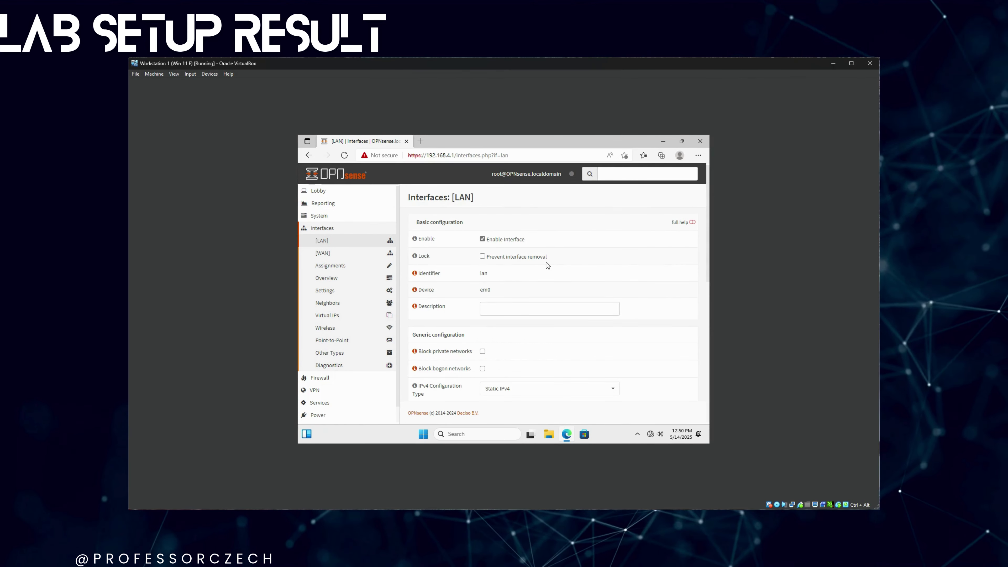
pyautogui.scroll(-4, 546, 262)
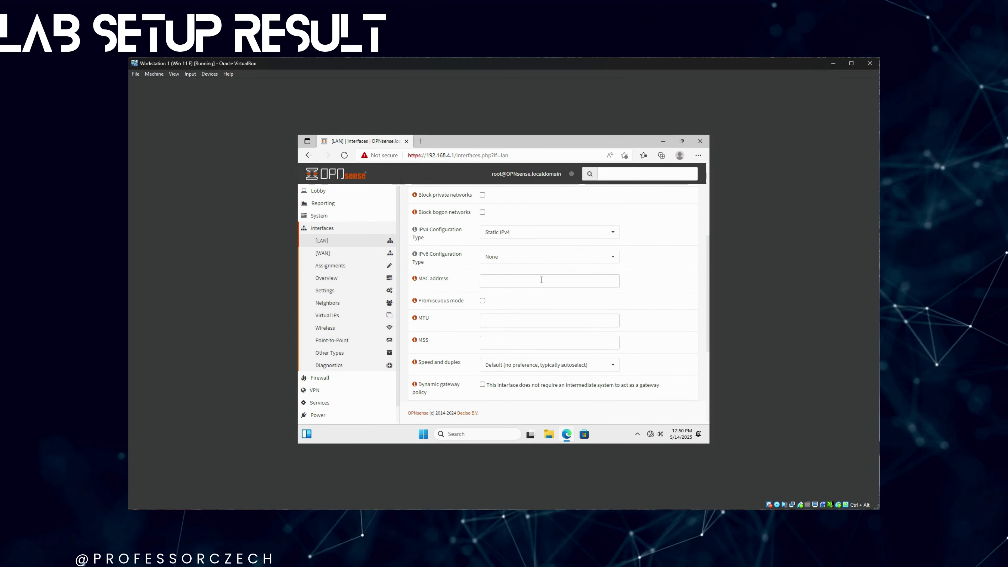
pyautogui.scroll(2, 531, 278)
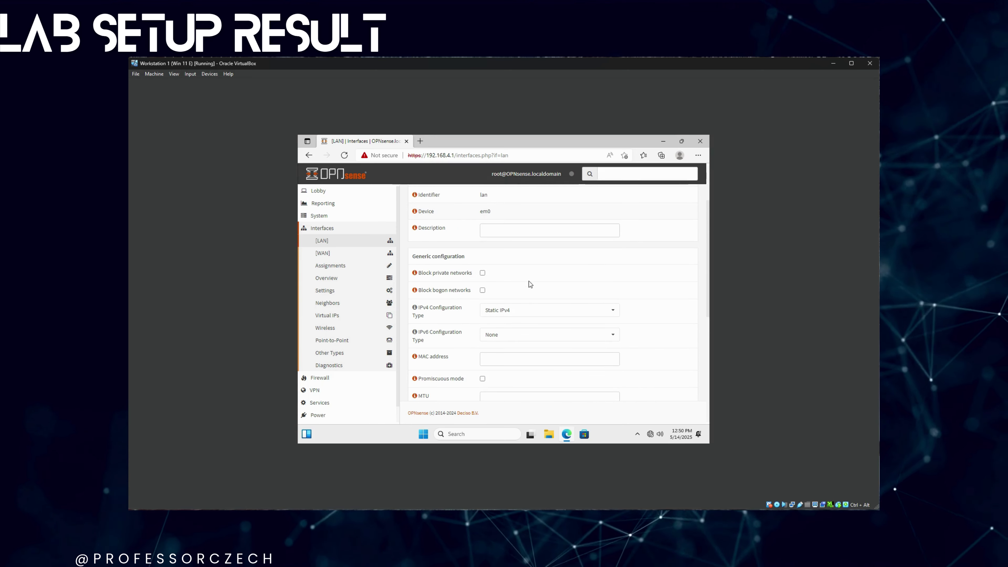
pyautogui.scroll(-4, 531, 288)
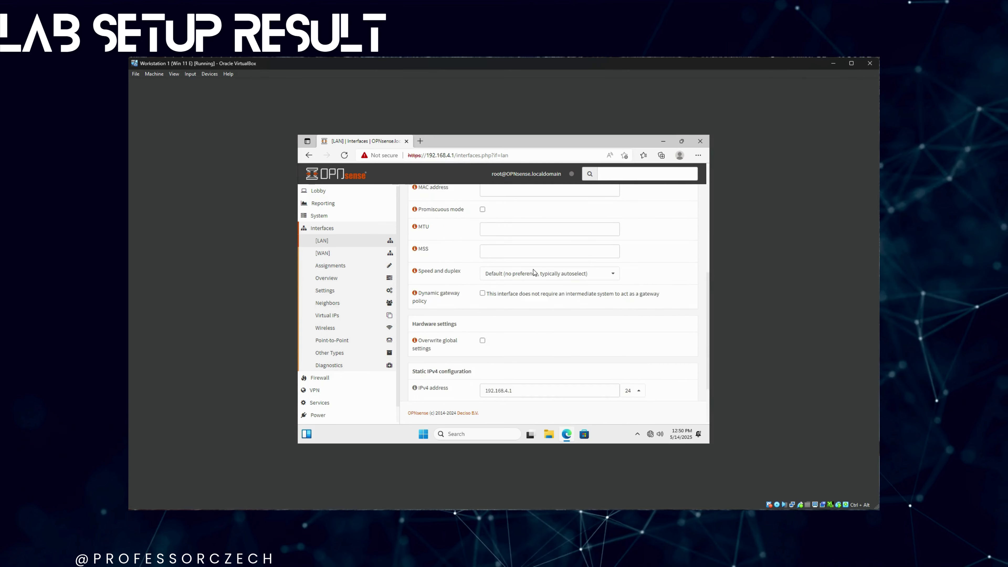
pyautogui.scroll(-2, 533, 269)
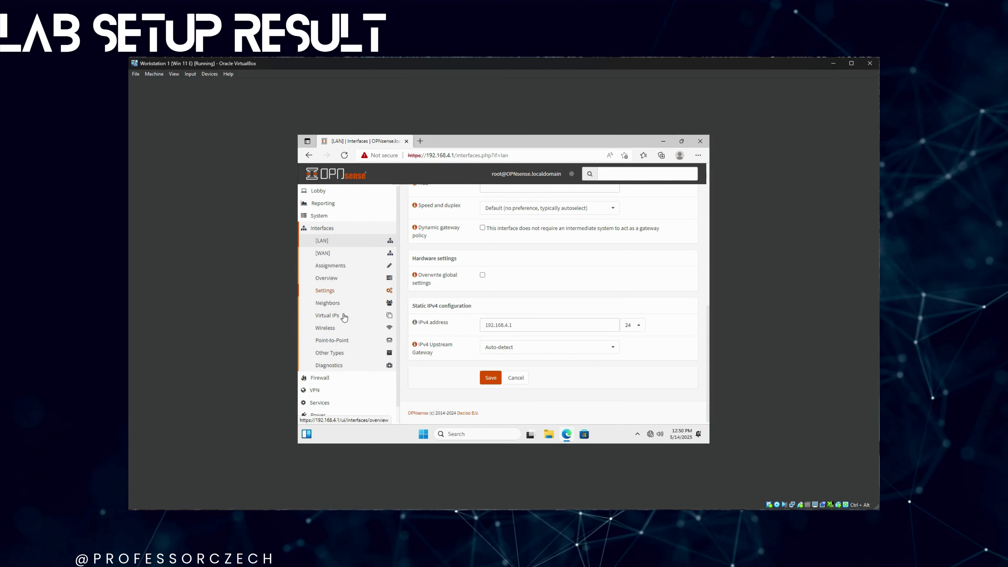
# - Open Services > ISC DHCPv4 > [LAN], review the 192.168.4.10–192.168.4.220 range, and select the first DNS server box
pyautogui.click(319, 402)
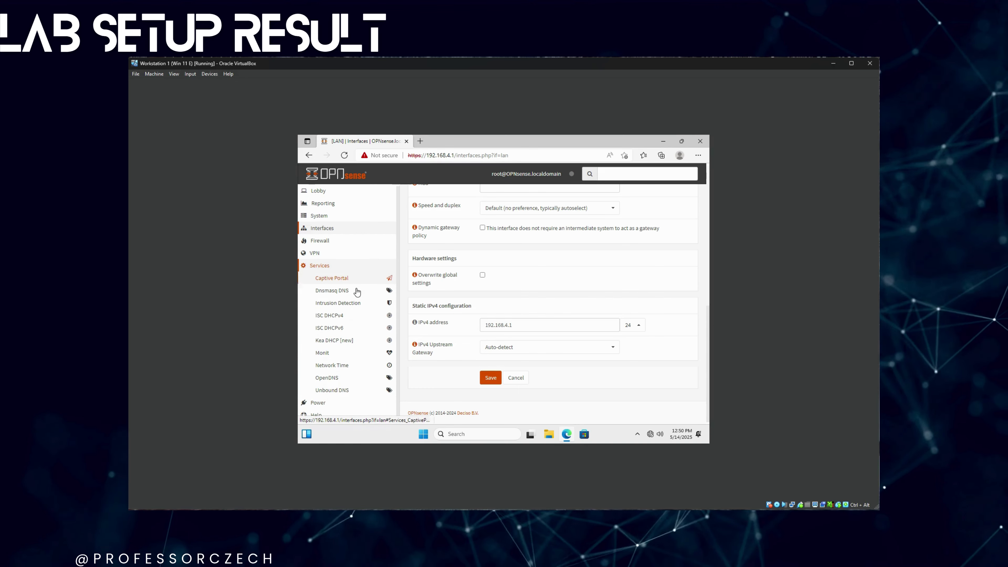
pyautogui.click(329, 315)
pyautogui.click(332, 331)
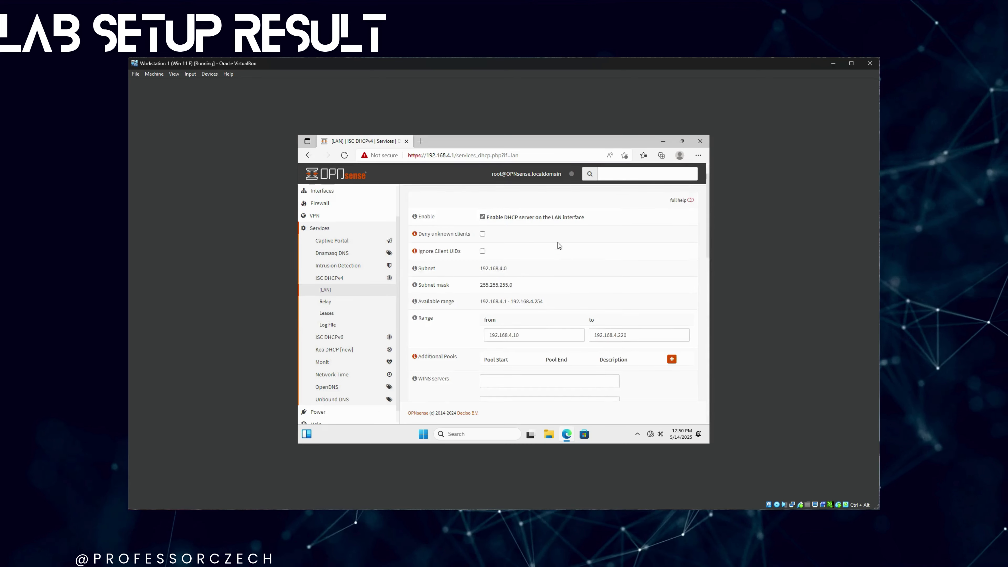
pyautogui.scroll(-3, 581, 285)
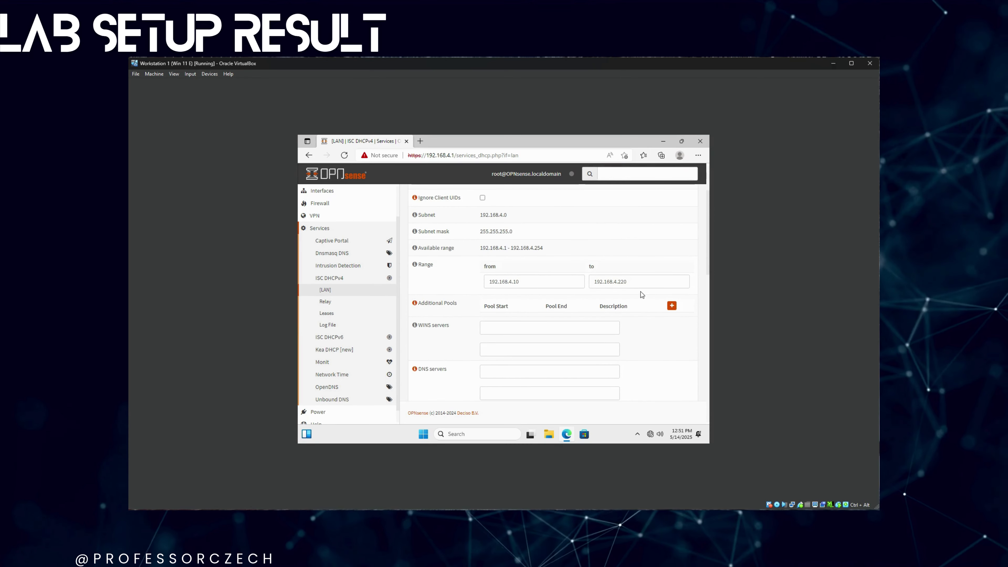
pyautogui.scroll(-3, 642, 294)
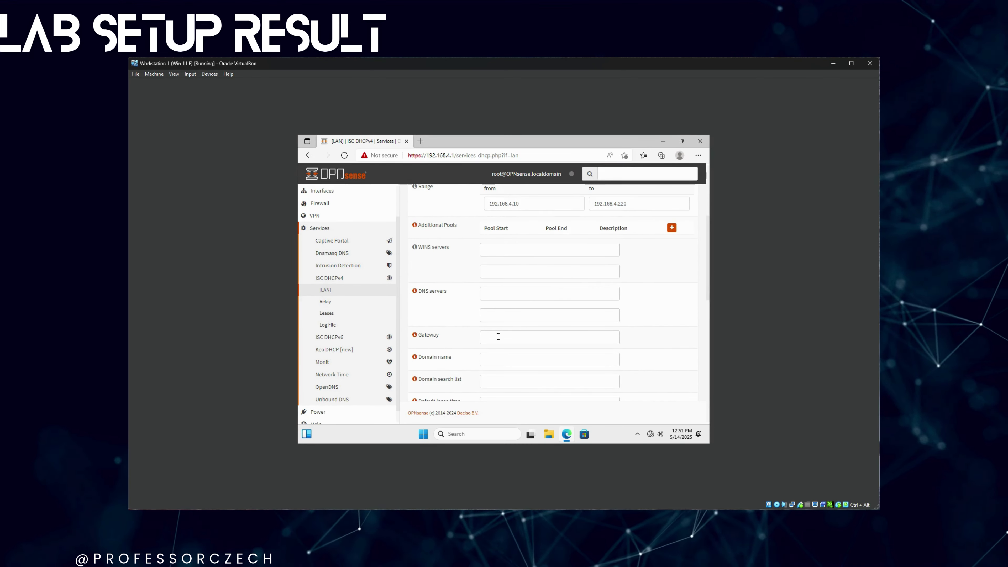
pyautogui.scroll(-8, 498, 313)
pyautogui.scroll(-3, 499, 336)
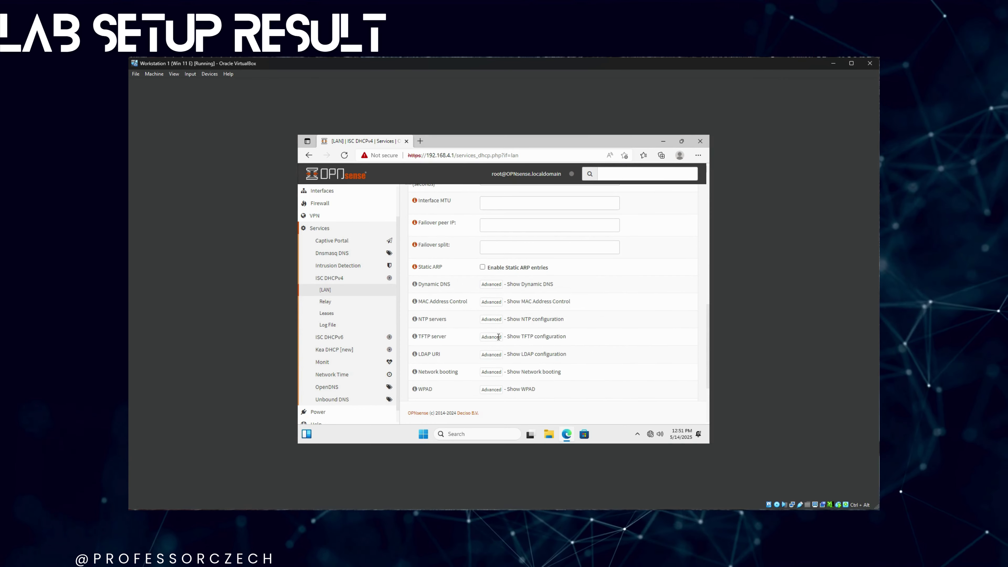
pyautogui.scroll(-5, 565, 333)
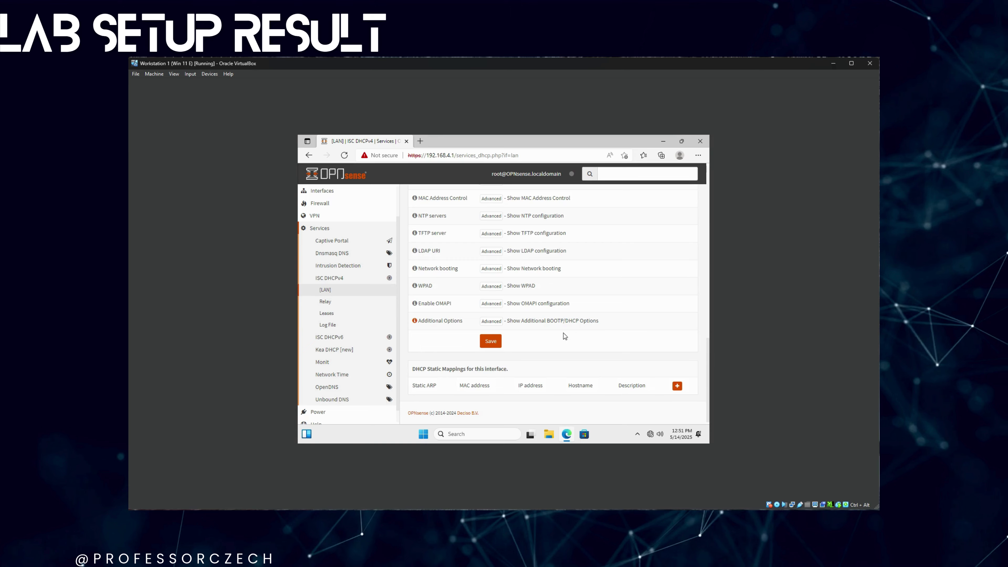
pyautogui.scroll(8, 560, 332)
pyautogui.scroll(6, 559, 330)
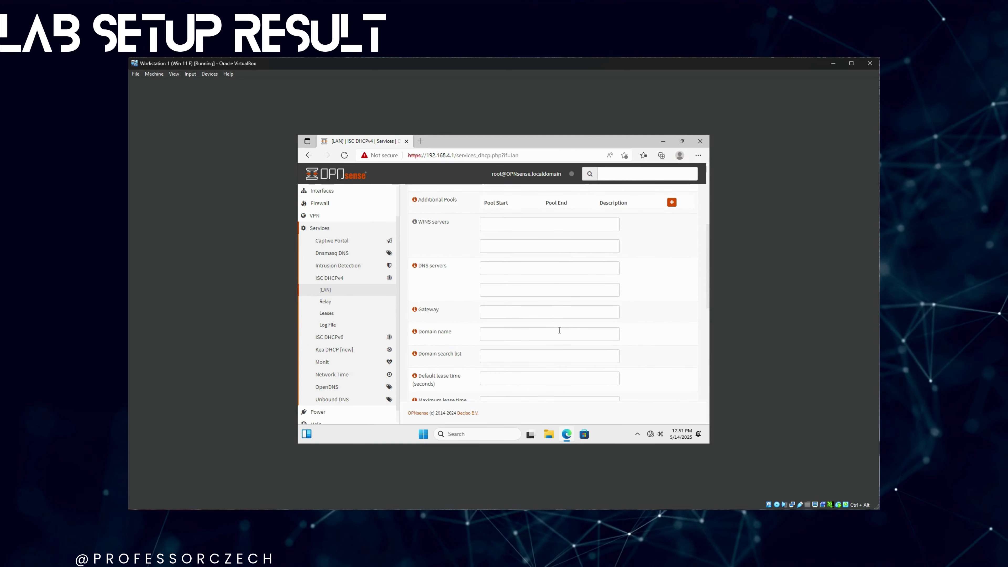
pyautogui.click(520, 273)
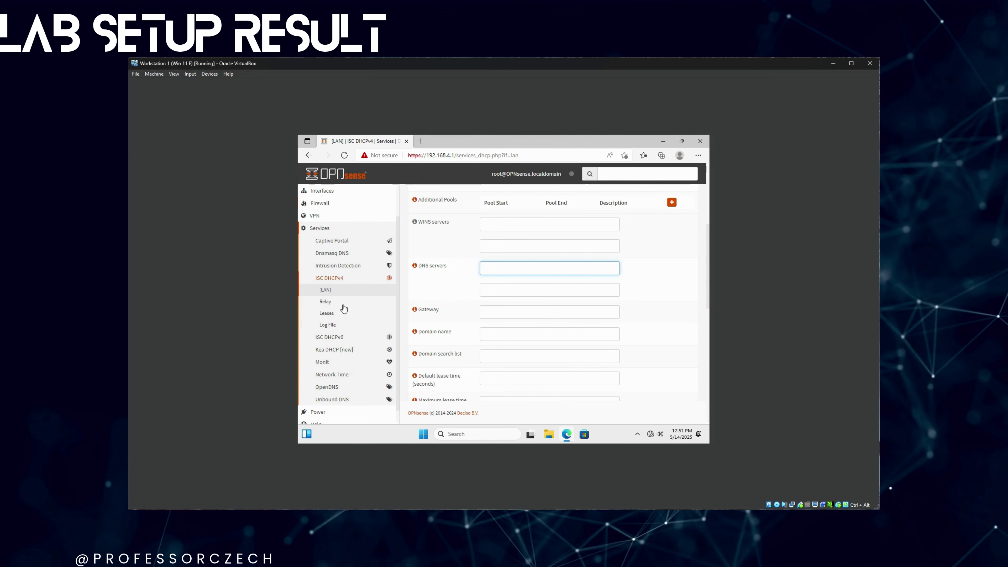
# - Check the OPNsense router console window, then minimize it to return to the DHCP settings
pyautogui.moveTo(348, 530)
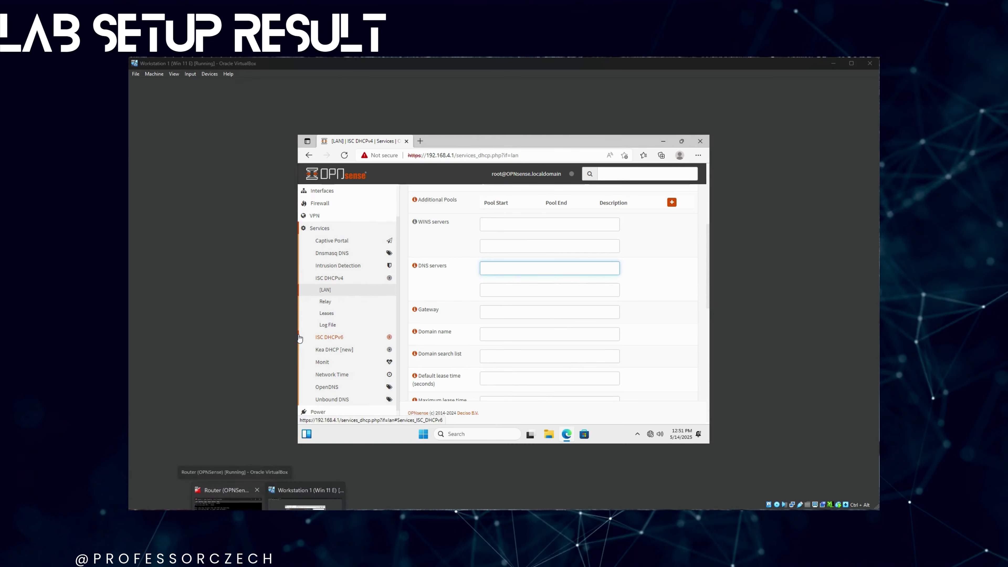
pyautogui.click(228, 494)
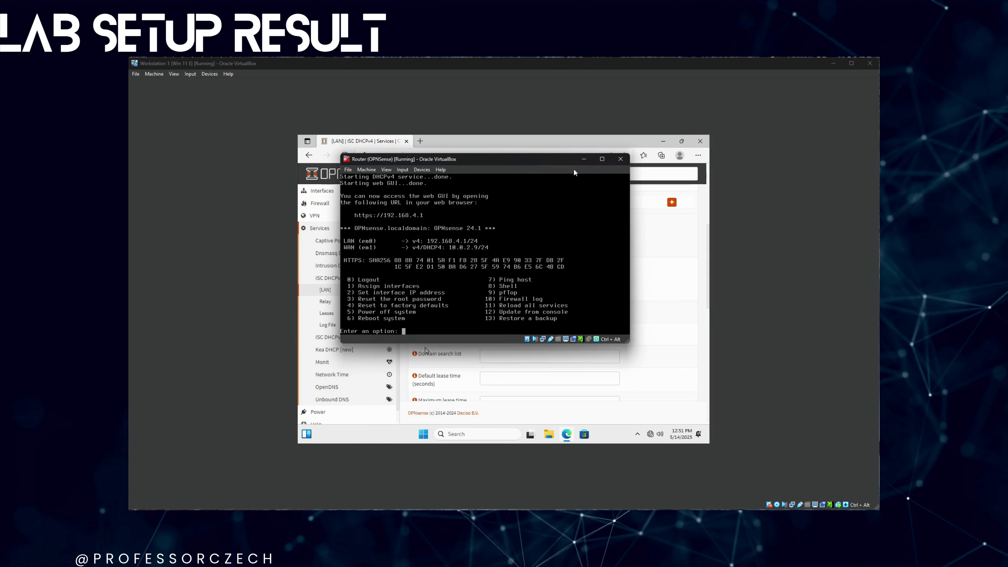
pyautogui.click(583, 158)
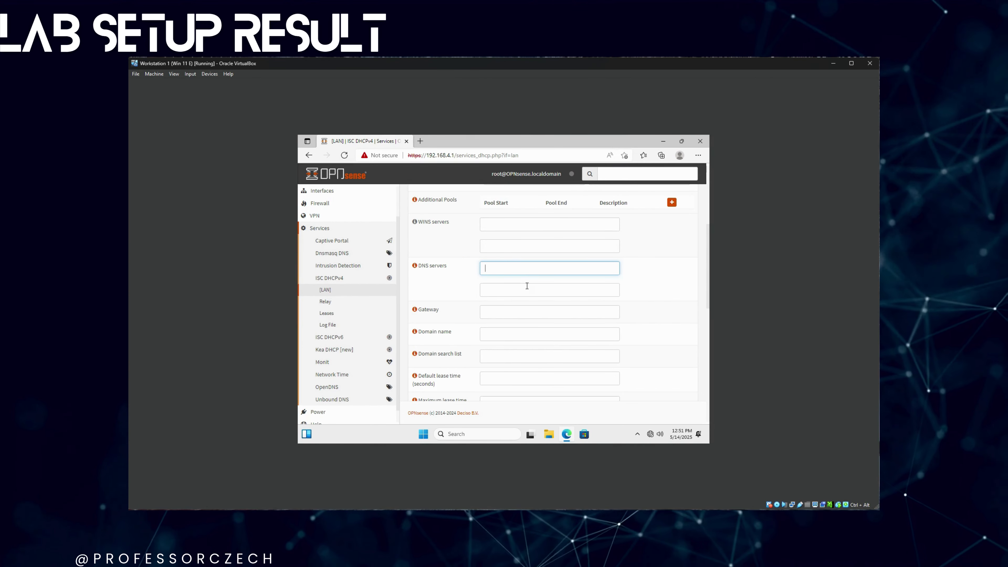
# - Enter DNS servers 10.0.2.1 and 1.1.1.1 and save the LAN DHCP settings
pyautogui.click(524, 269)
pyautogui.write('10.')
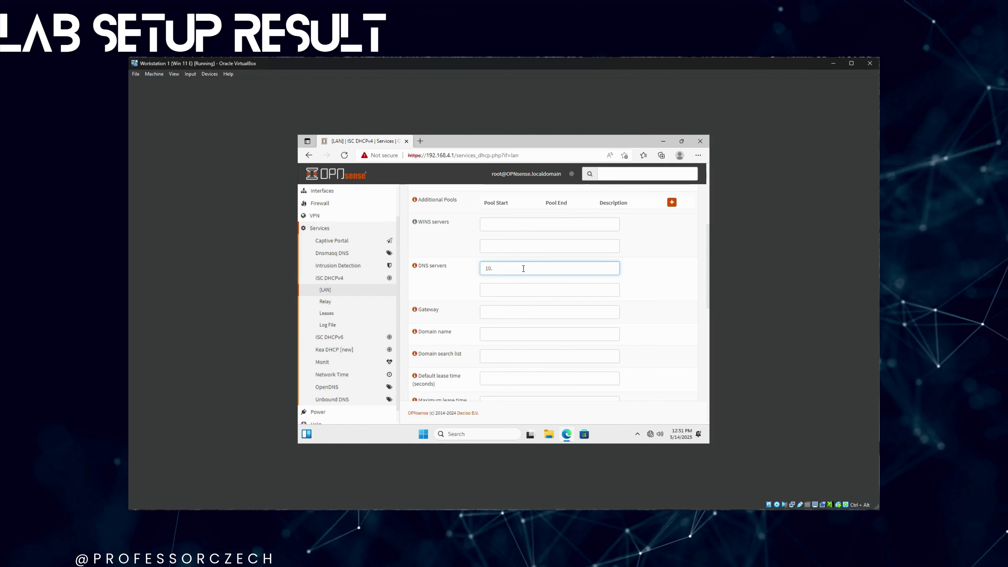
pyautogui.write('0.2.1')
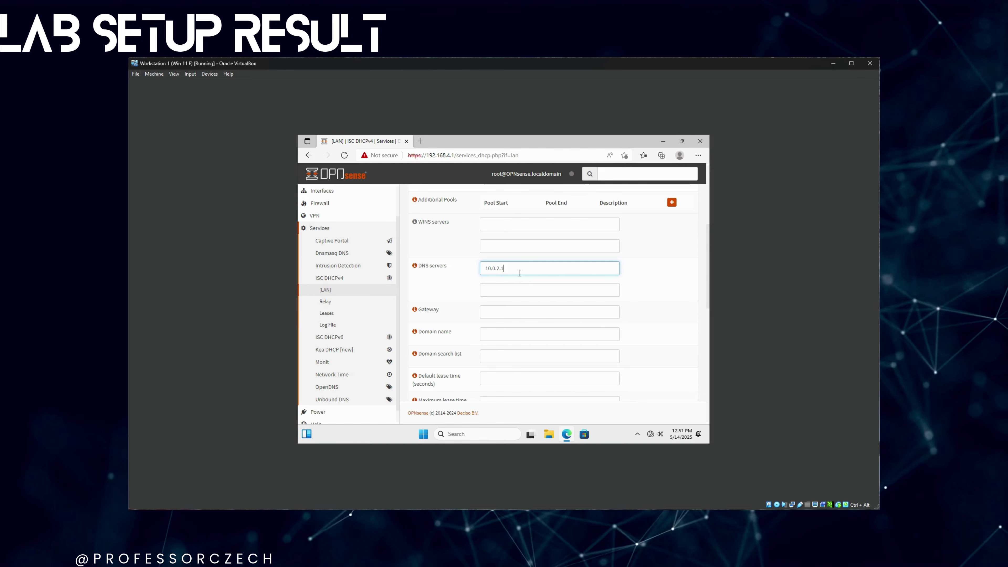
pyautogui.click(513, 287)
pyautogui.write('1.1.1.1')
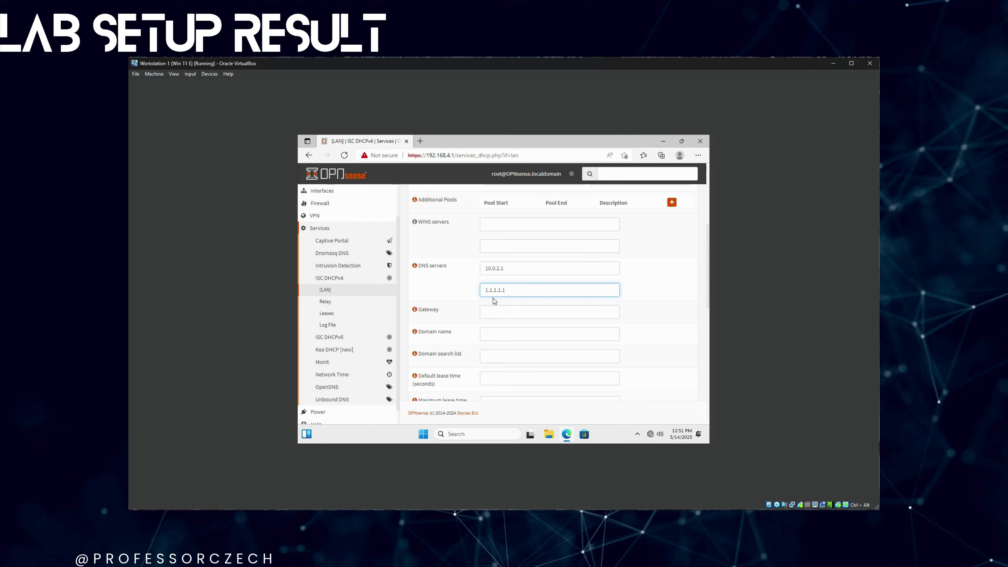
pyautogui.click(692, 318)
pyautogui.scroll(-10, 637, 372)
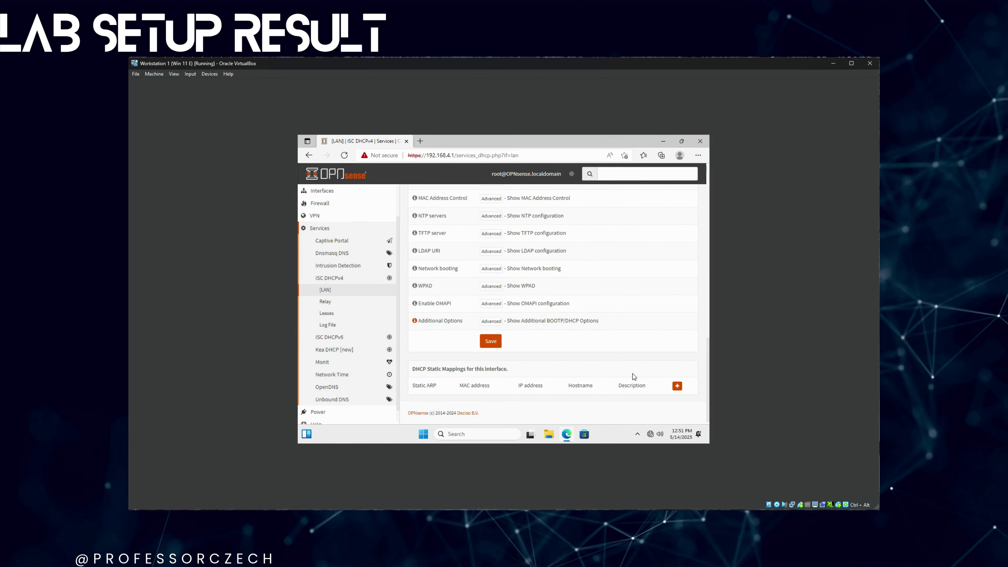
pyautogui.click(489, 341)
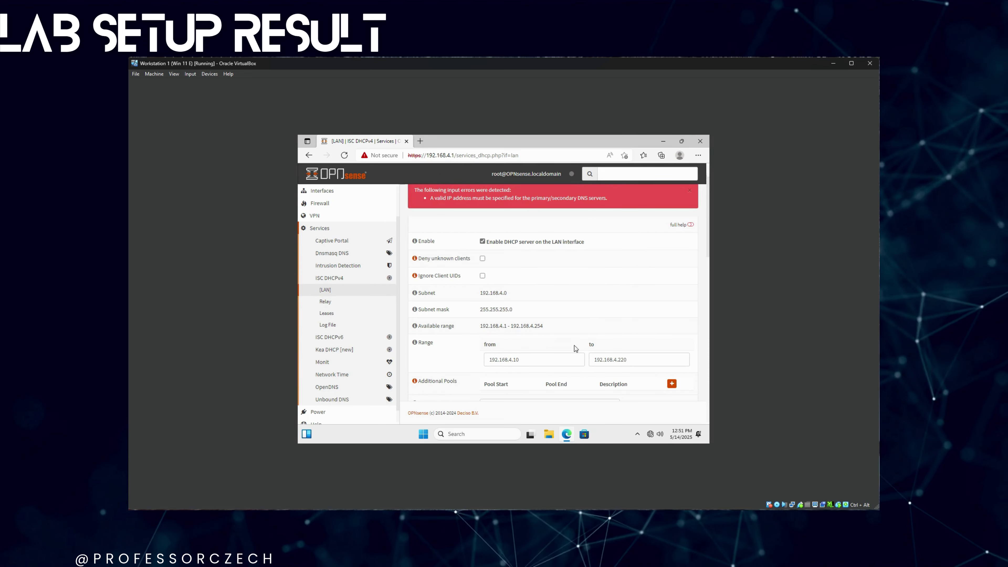
# - Review the invalid-address error, verify DNS servers 10.0.2.1 and 1.1.1.1, and save the LAN DHCP settings again
pyautogui.scroll(1, 575, 315)
pyautogui.scroll(-1, 575, 316)
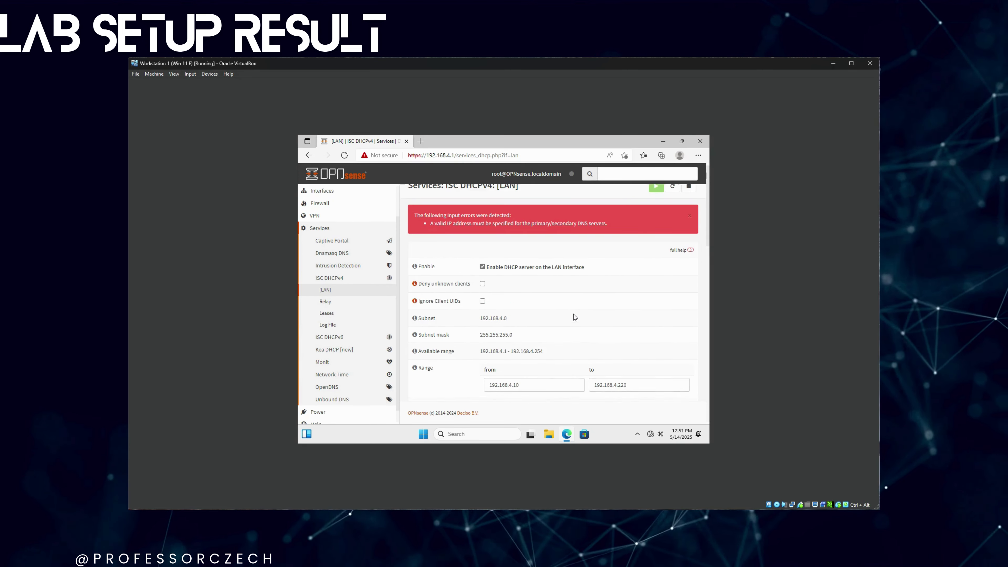
pyautogui.scroll(-5, 573, 316)
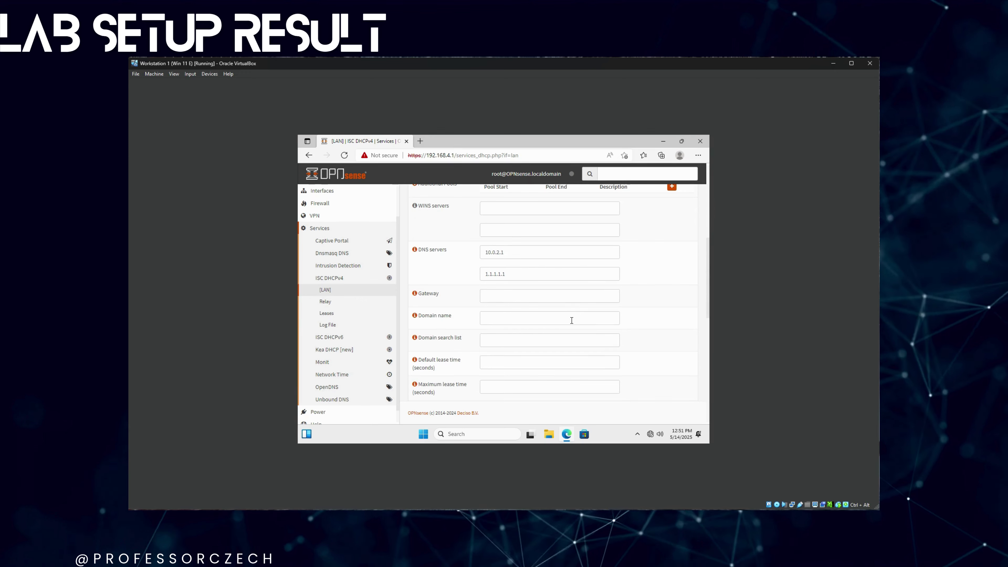
pyautogui.scroll(-6, 570, 321)
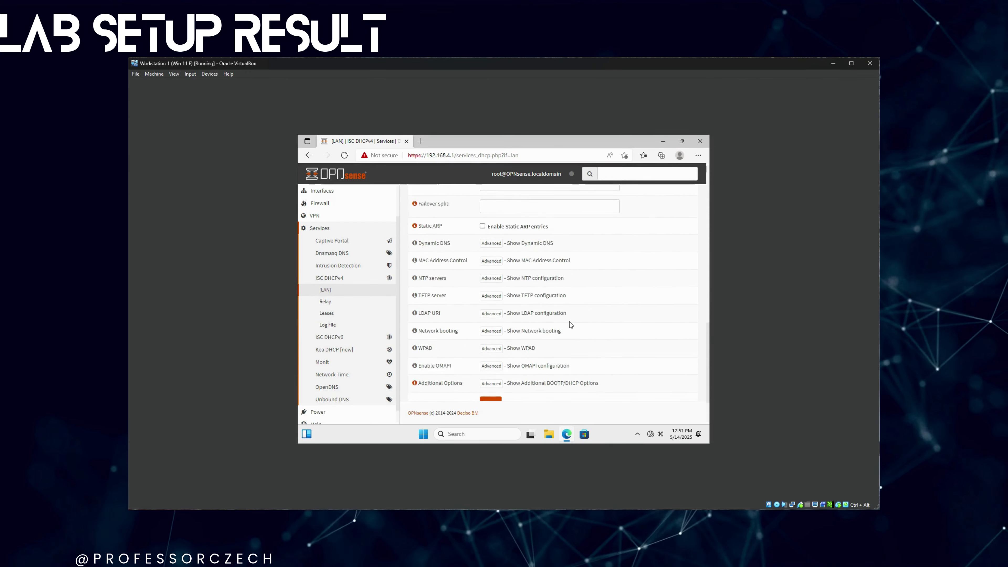
pyautogui.scroll(4, 569, 322)
pyautogui.scroll(7, 569, 322)
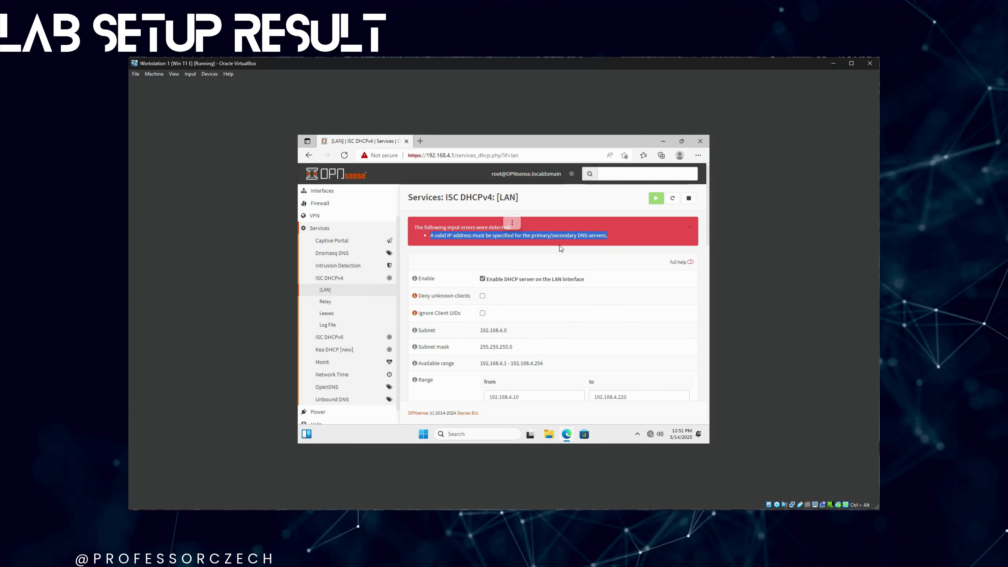
pyautogui.scroll(-3, 562, 255)
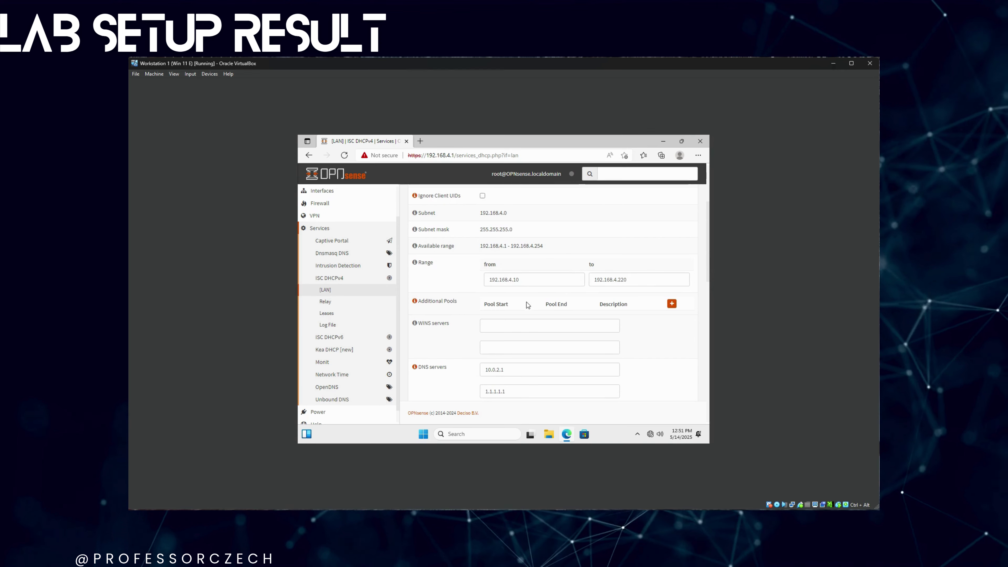
pyautogui.scroll(-1, 544, 340)
pyautogui.click(541, 335)
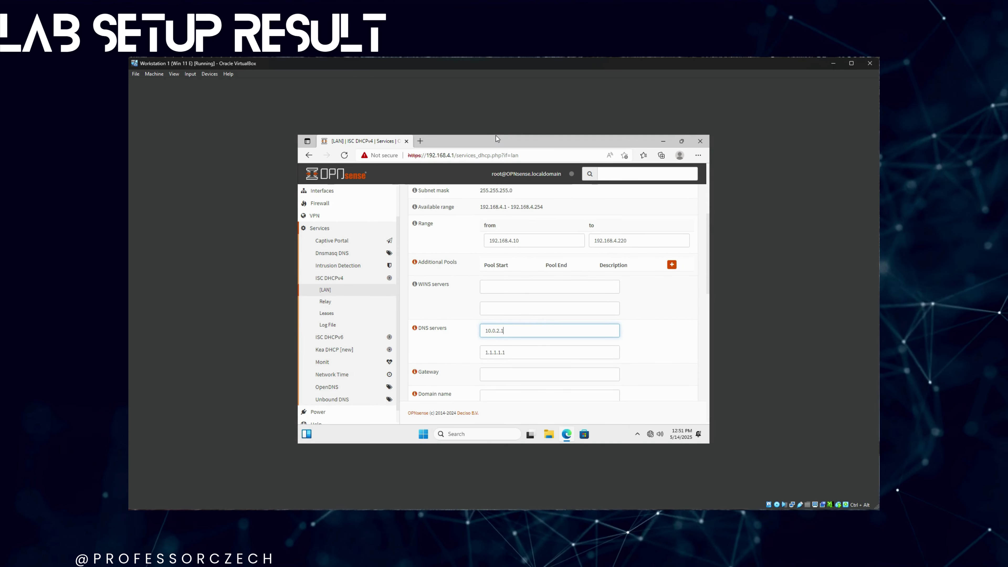
pyautogui.scroll(-1, 492, 306)
pyautogui.click(492, 307)
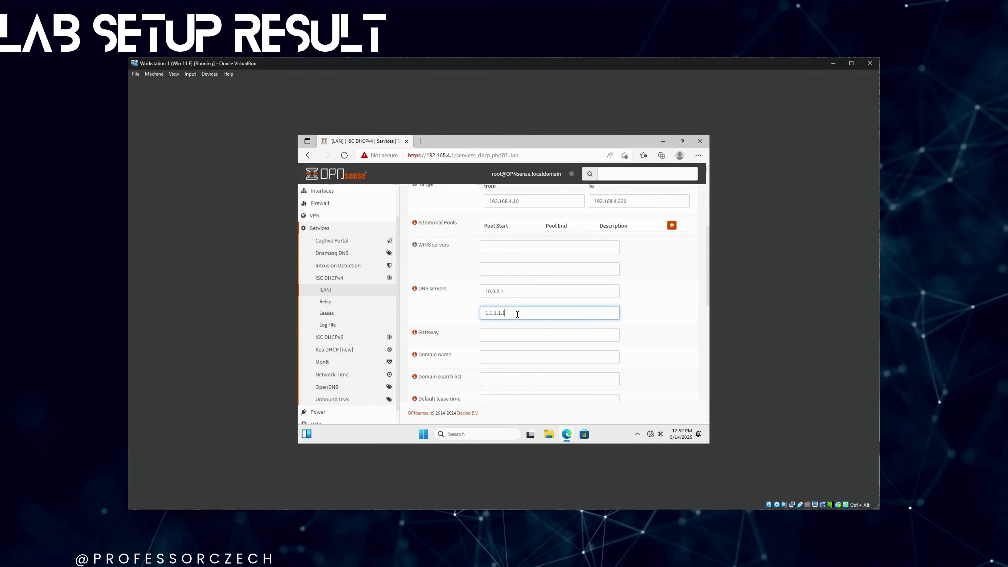
pyautogui.scroll(-10, 488, 315)
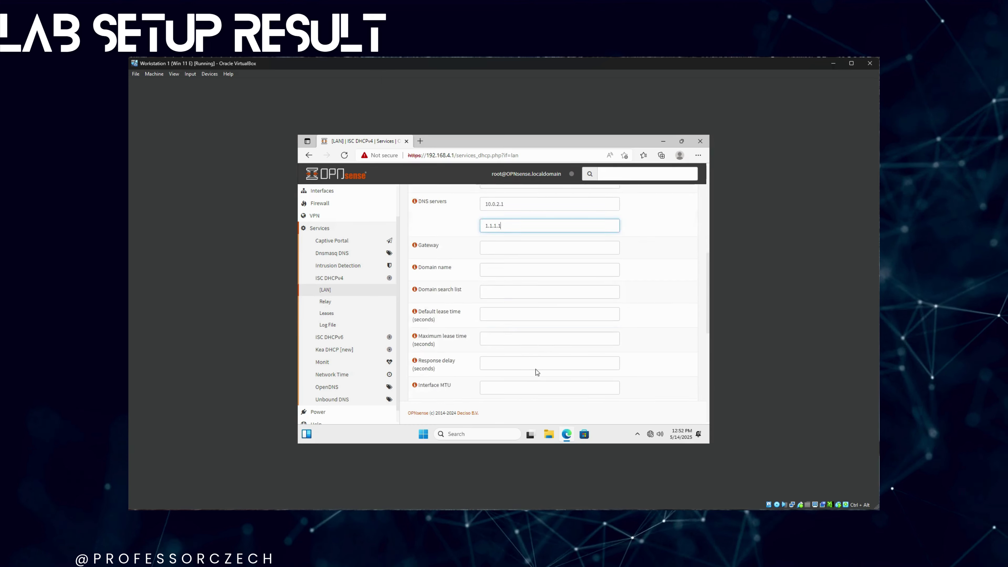
pyautogui.click(499, 368)
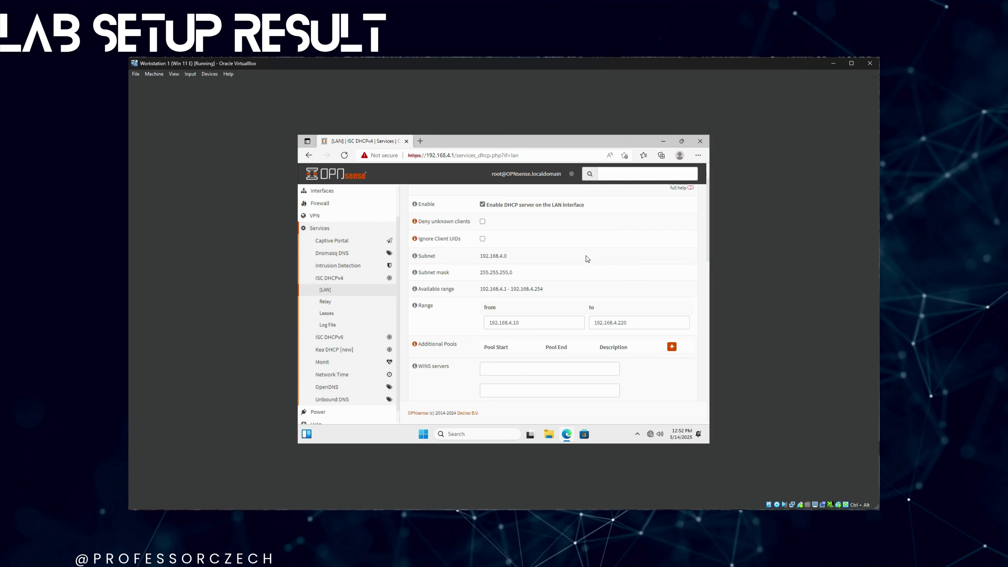
# - Launch an administrator terminal from the Start right-click menu and move its window up and left
pyautogui.rightClick(424, 434)
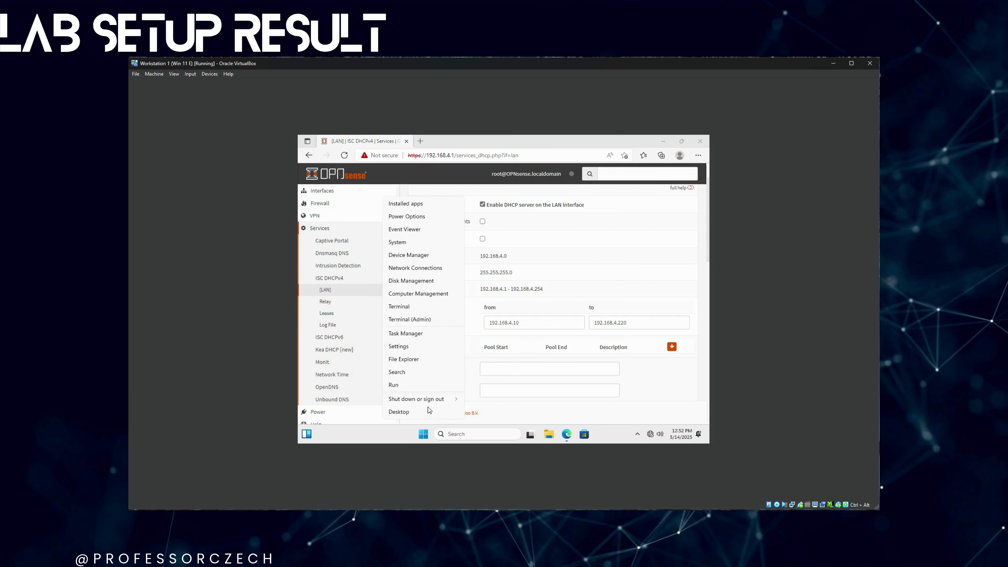
pyautogui.click(426, 322)
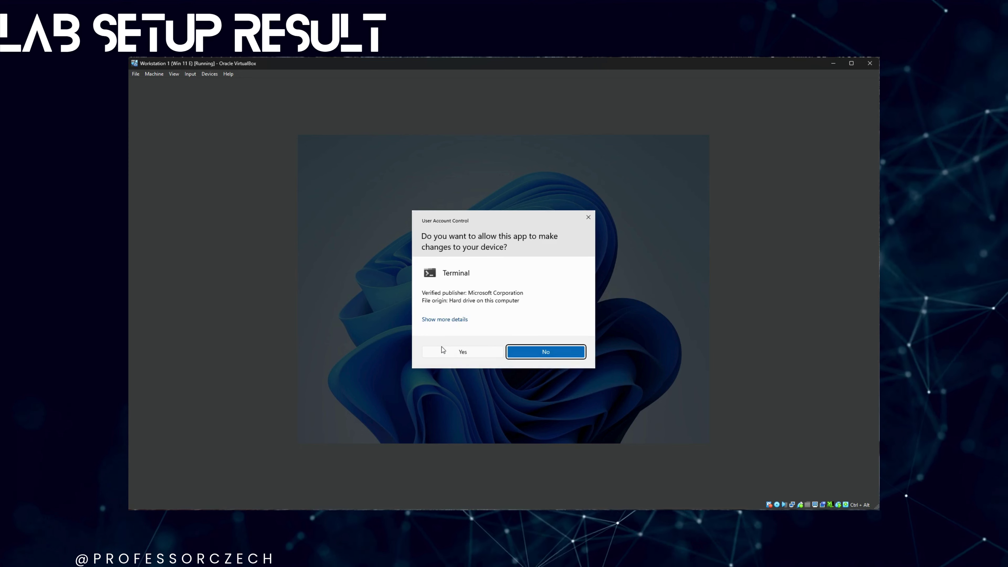
pyautogui.click(547, 351)
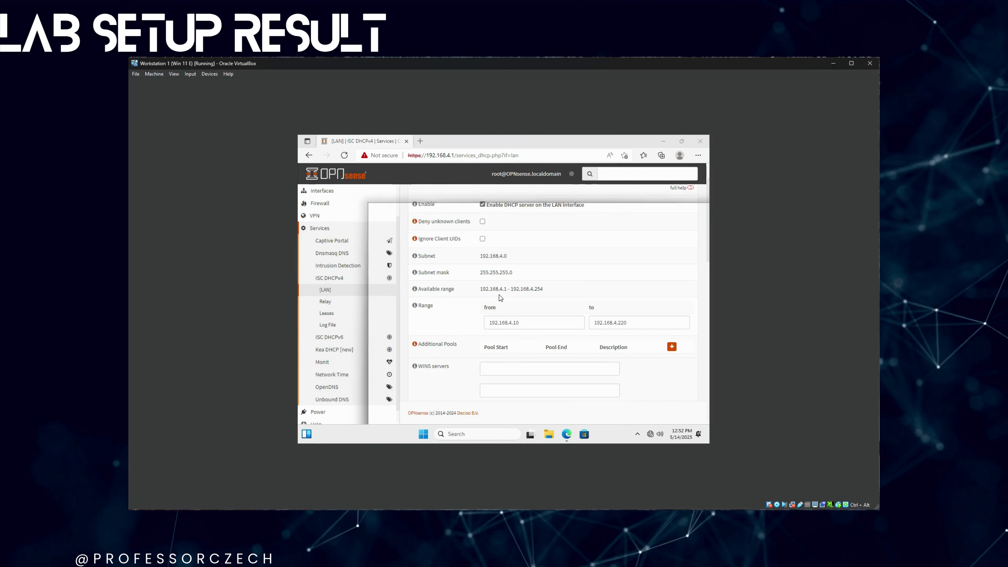
pyautogui.moveTo(516, 211); pyautogui.dragTo(462, 175)
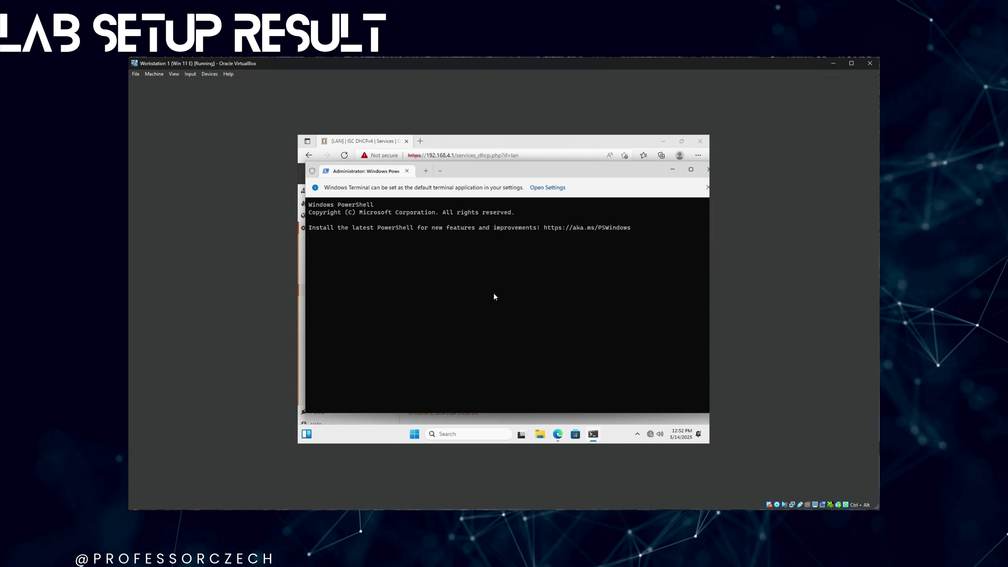
# - Run ipconfig /renew, then ping google.ca until 4 of 4 replies return with 0% loss
pyautogui.write('i')
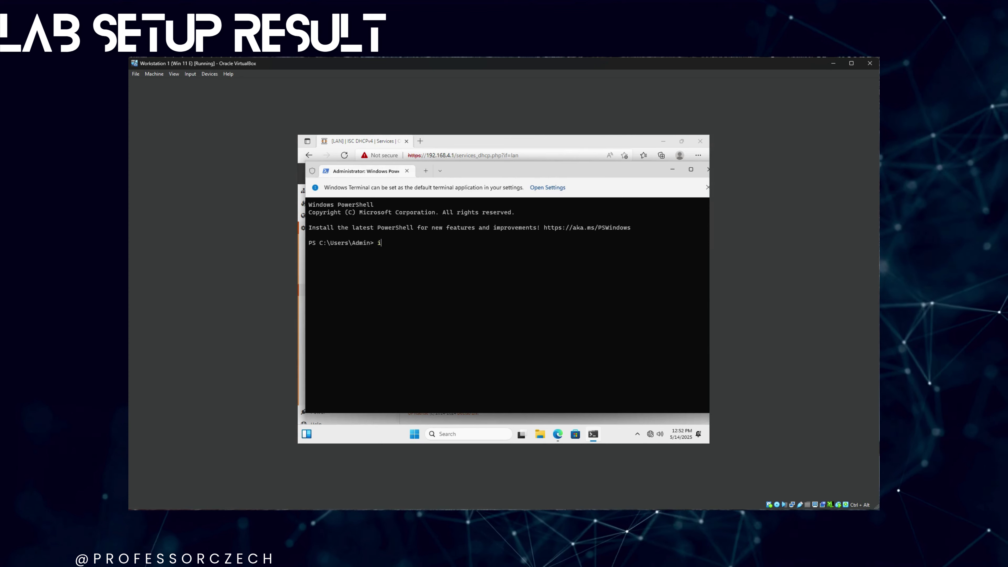
pyautogui.write('pconfi')
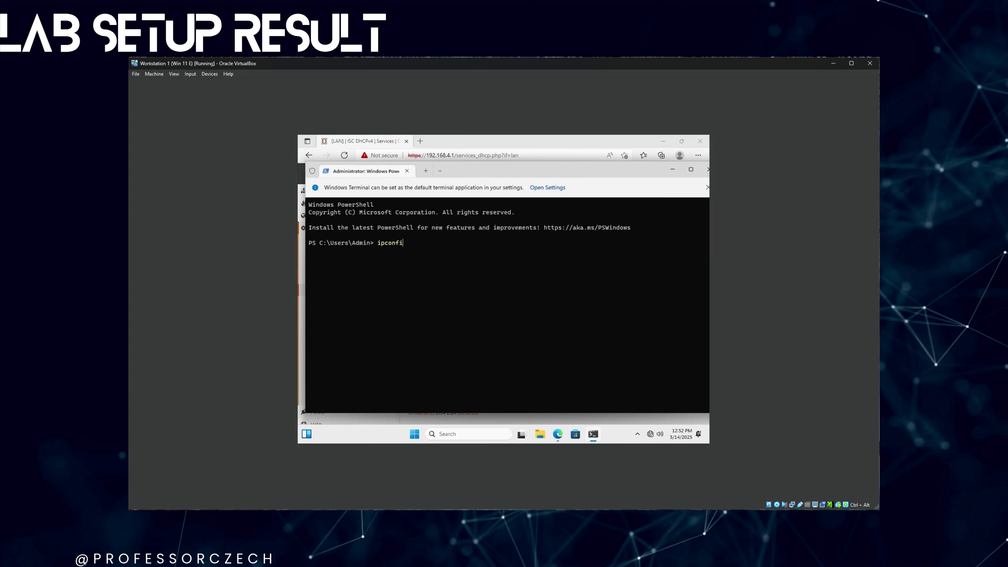
pyautogui.write('g /renew')
pyautogui.press('Return')
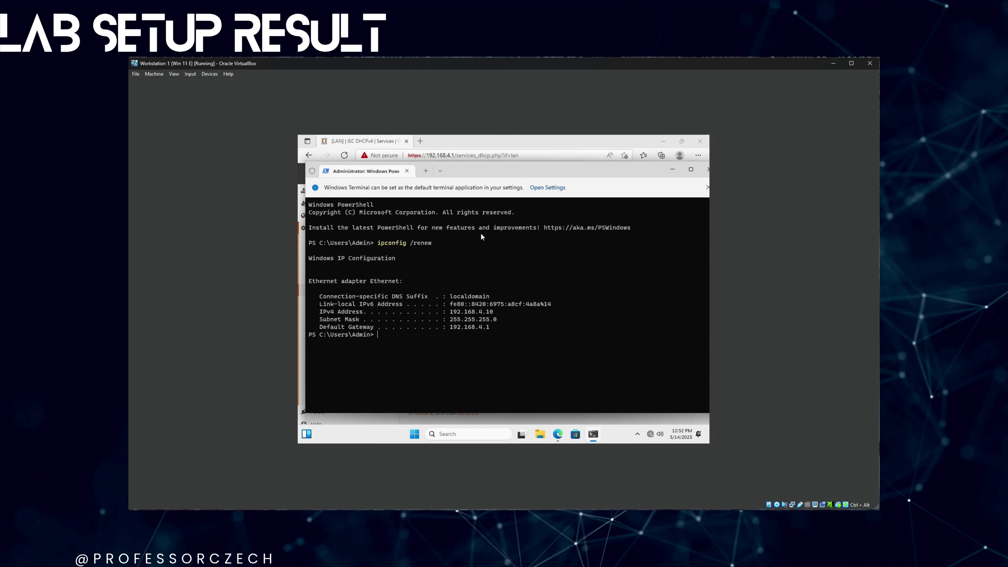
pyautogui.write('ping go')
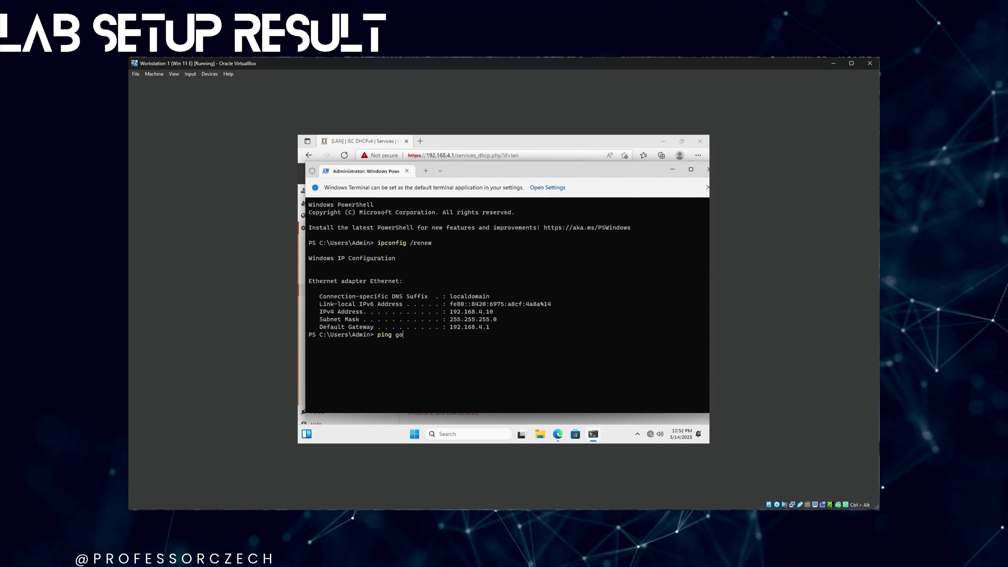
pyautogui.write('ogle.ca')
pyautogui.press('Return')
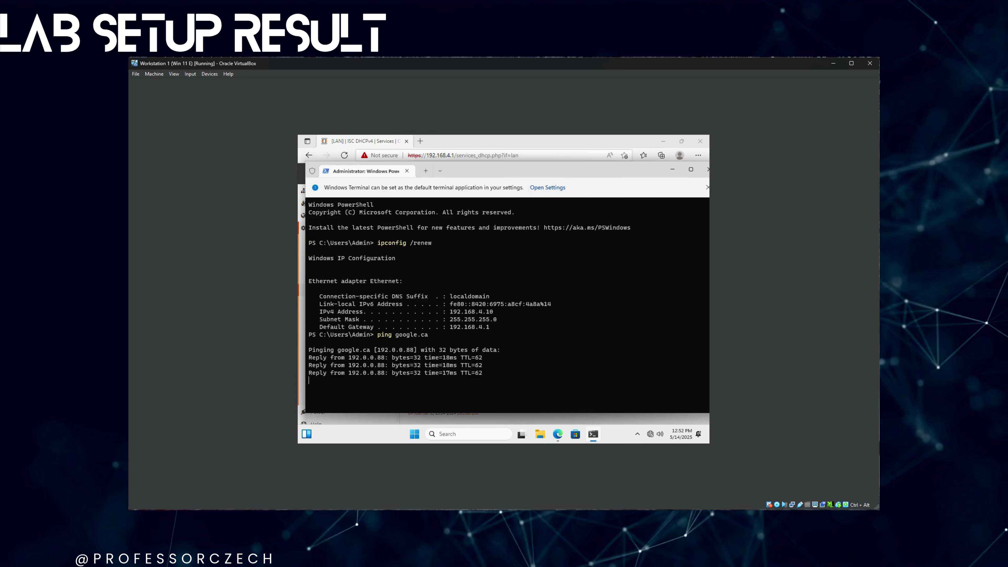
pyautogui.hotkey('ctrl', 'c')
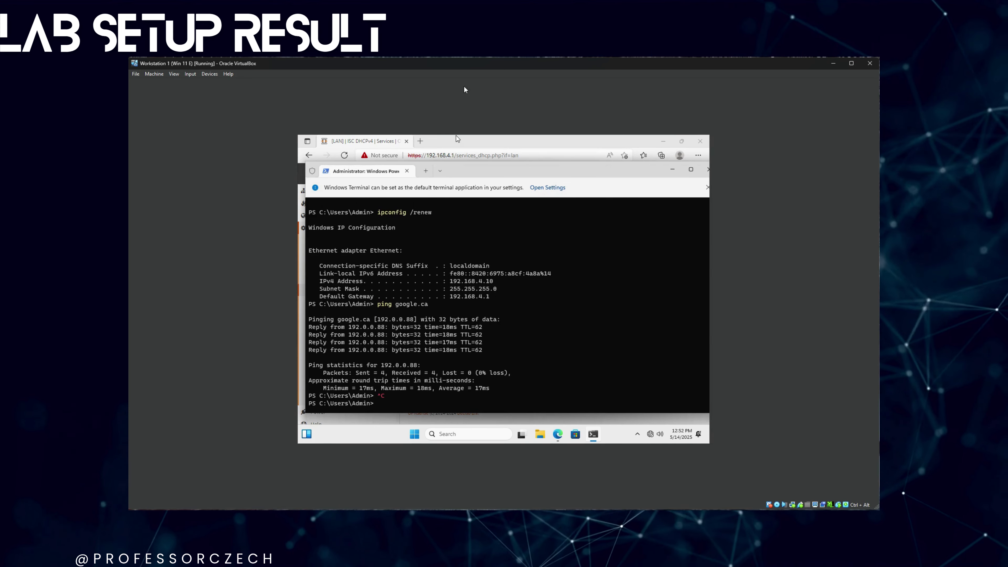
pyautogui.click(407, 170)
pyautogui.click(438, 154)
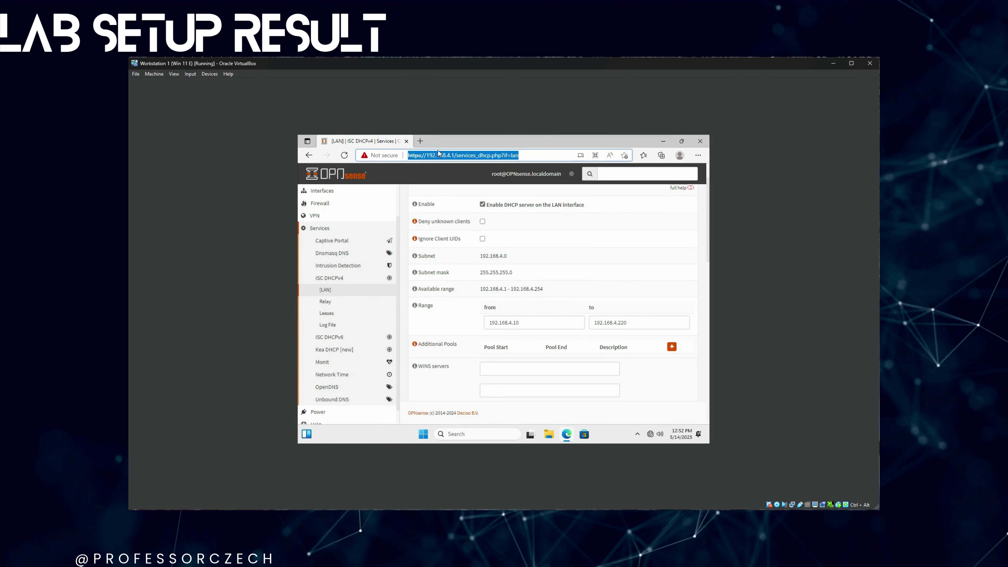
pyautogui.write('www.google.ca')
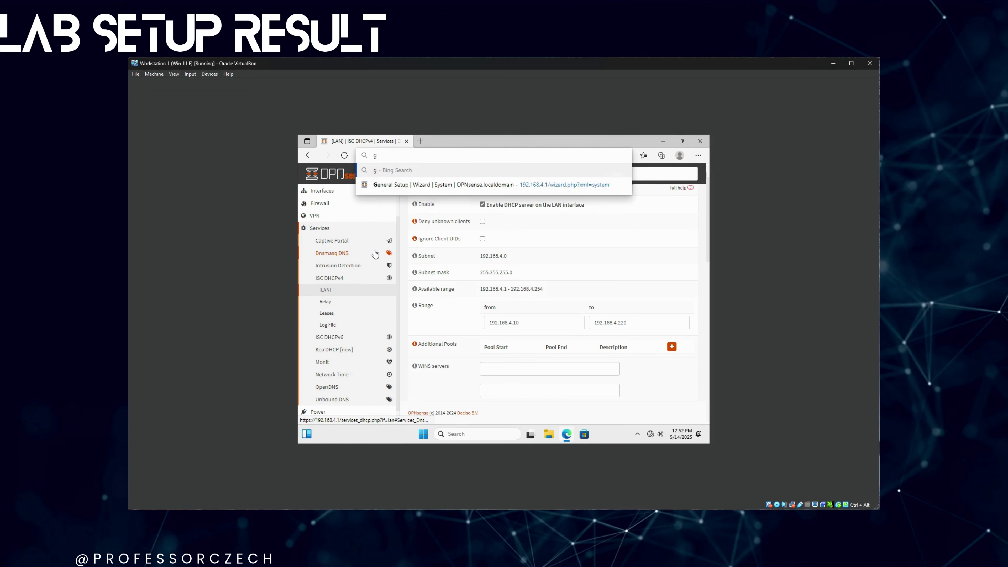
pyautogui.press('Return')
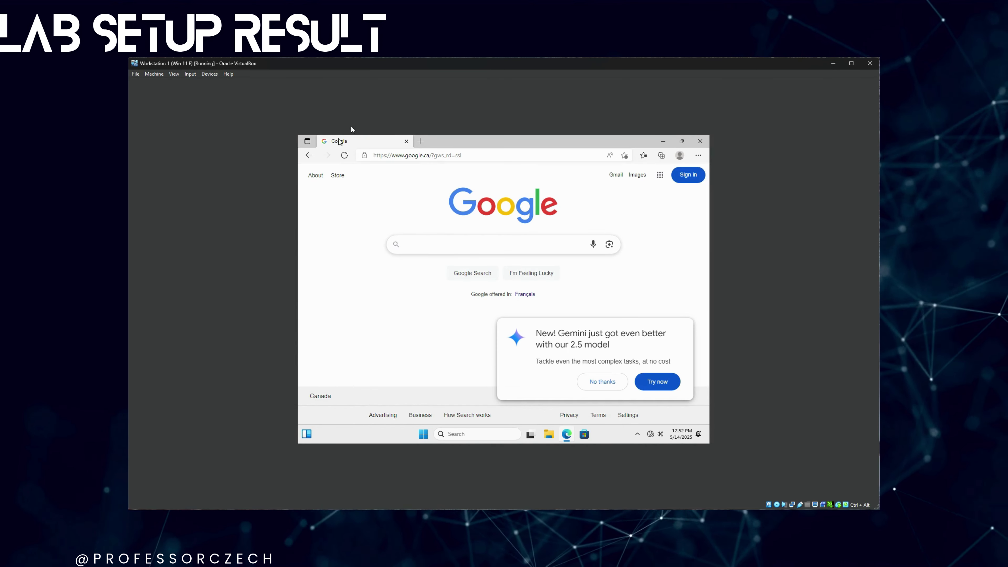
pyautogui.click(607, 382)
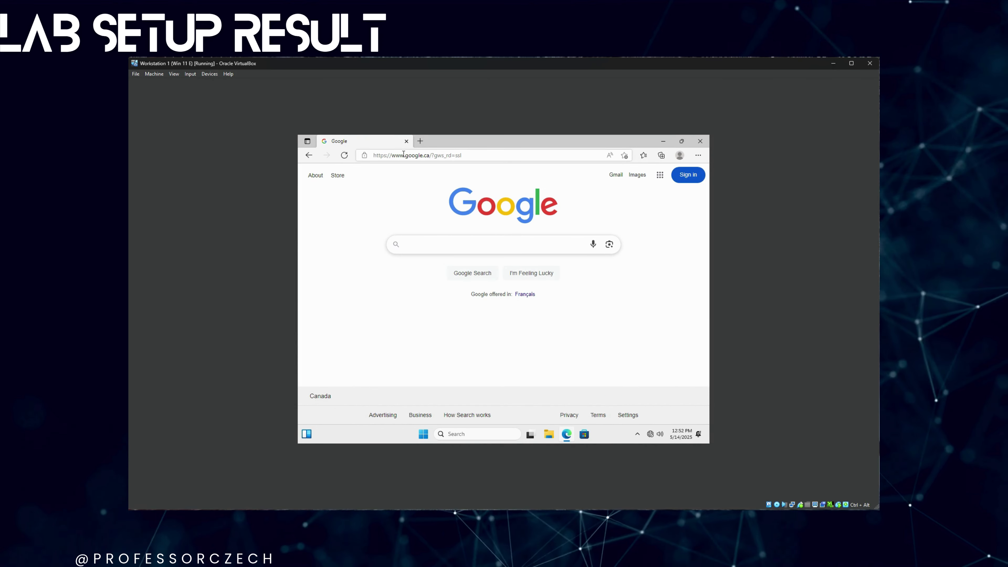
pyautogui.click(407, 144)
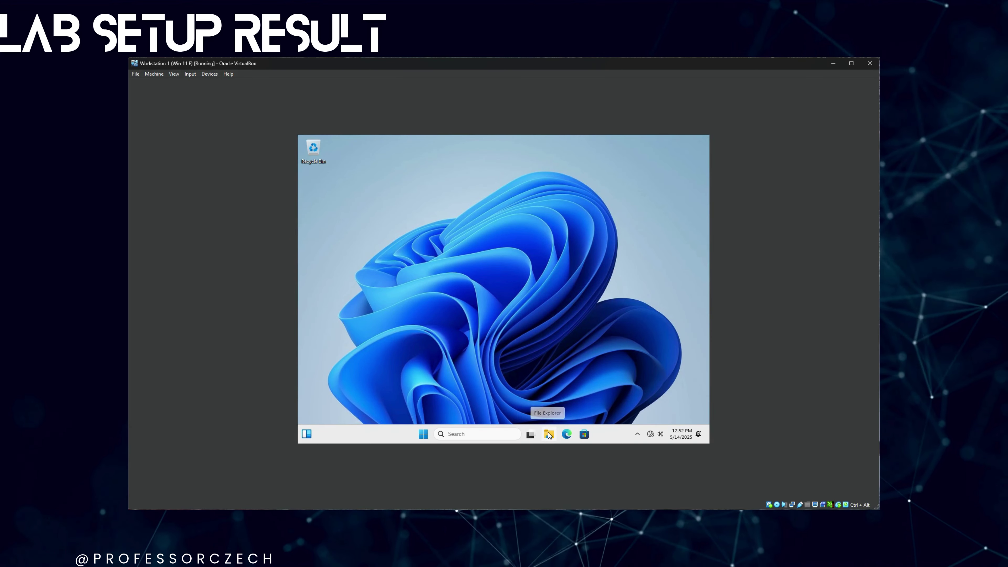
# - Show This PC in File Explorer and insert the Guest Additions CD image via Devices
pyautogui.click(549, 433)
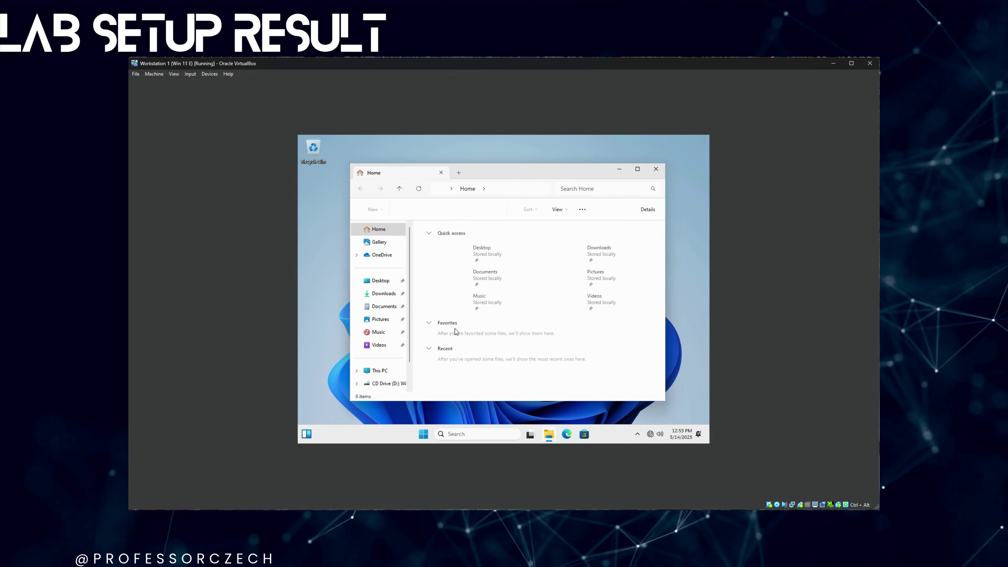
pyautogui.click(380, 370)
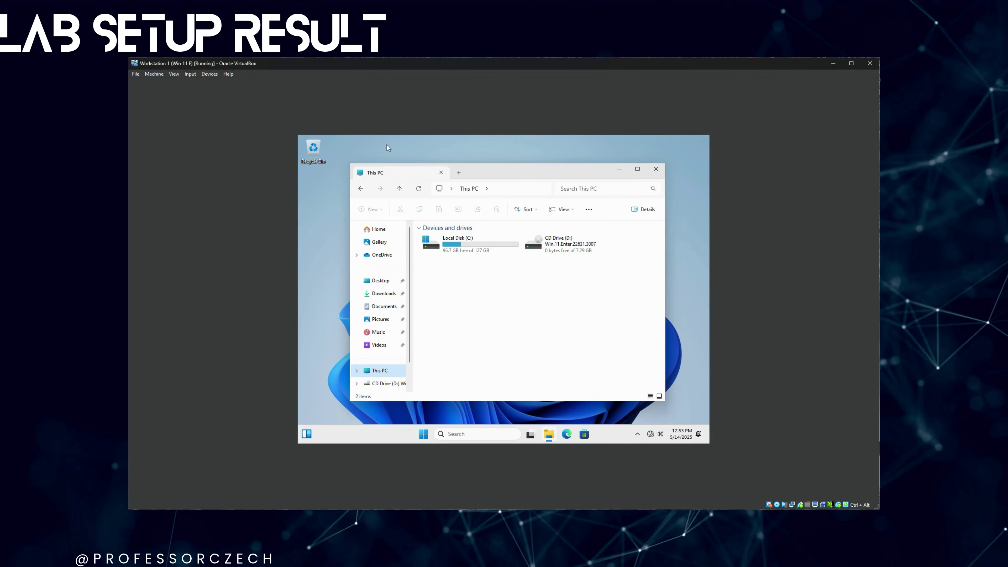
pyautogui.click(208, 74)
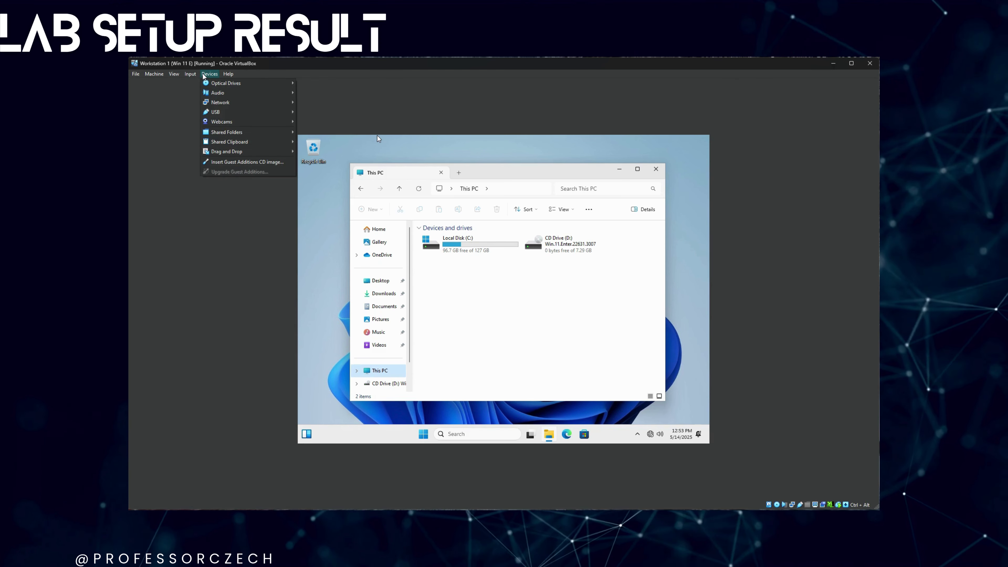
pyautogui.moveTo(272, 123)
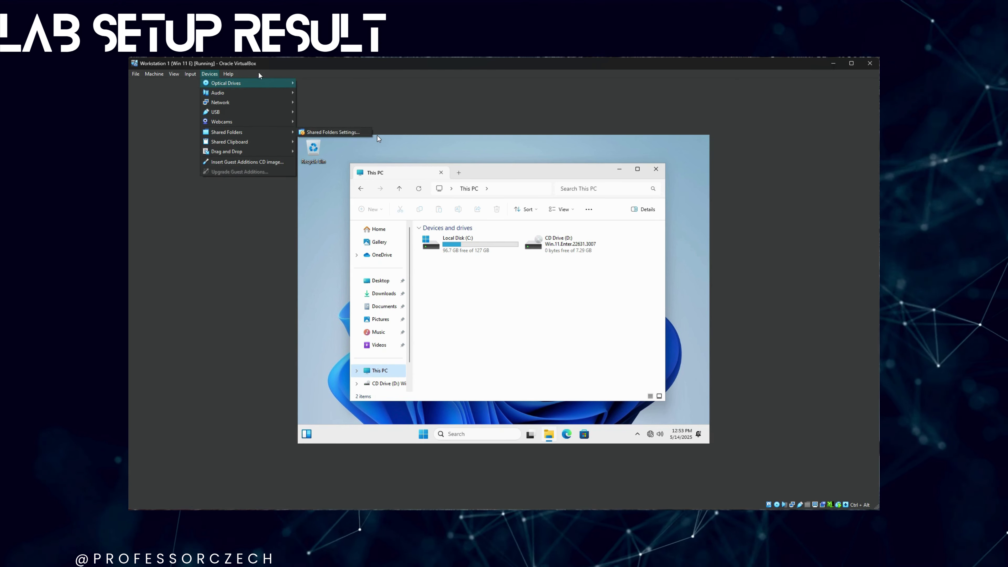
pyautogui.moveTo(274, 84)
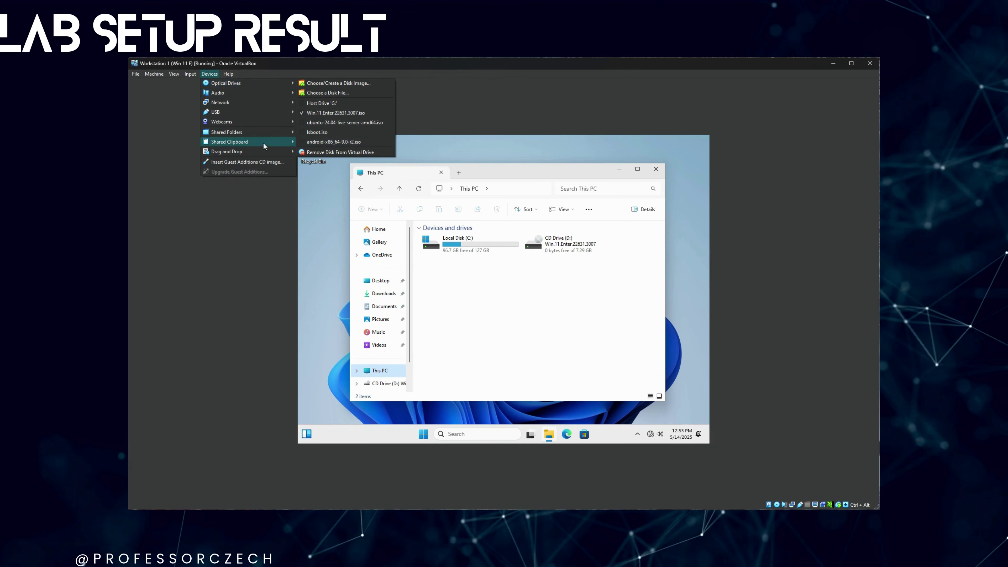
pyautogui.click(259, 161)
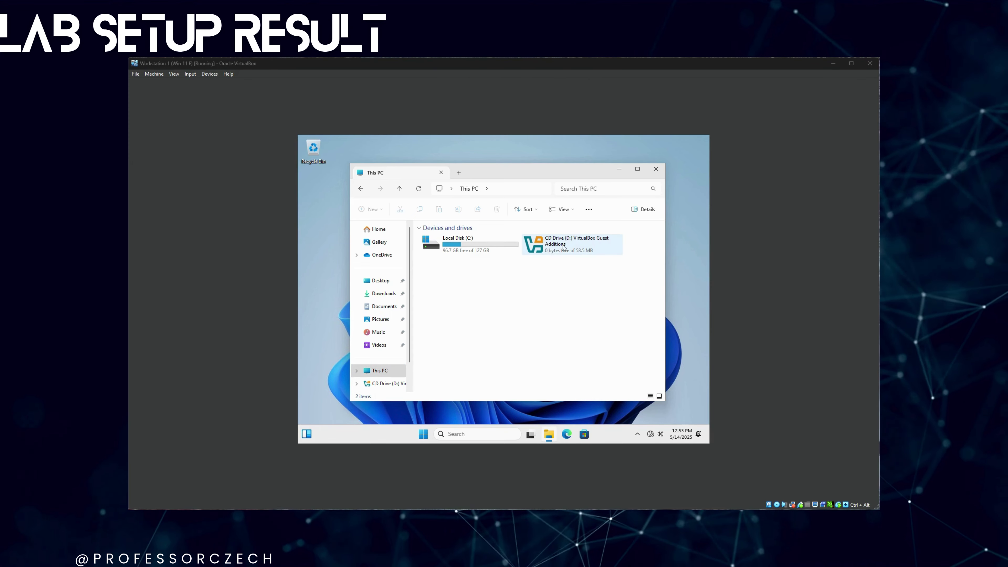
# - Open the Guest Additions CD drive and launch the VBoxWindowsAdditions installer
pyautogui.click(543, 249)
pyautogui.doubleClick(542, 249)
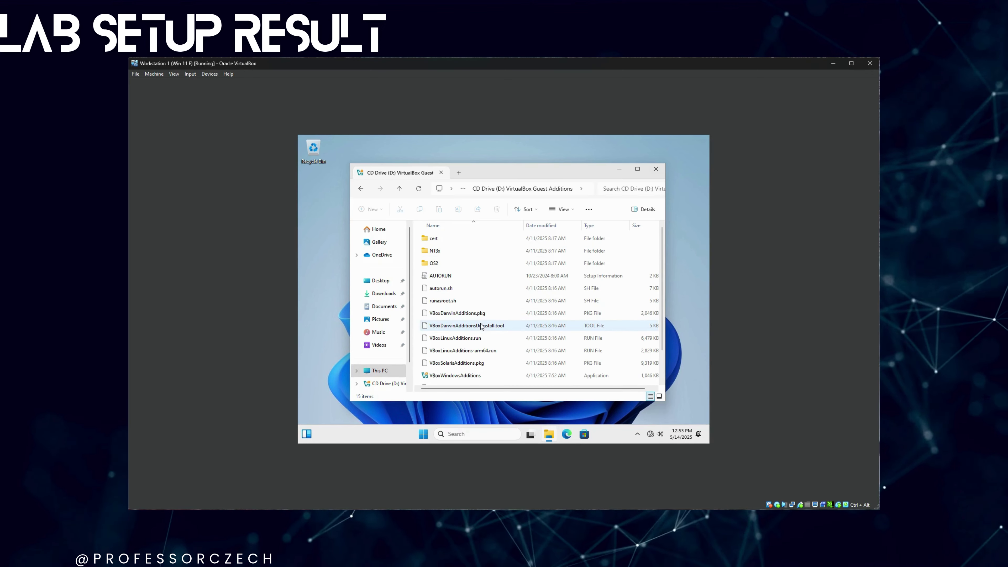
pyautogui.click(466, 375)
pyautogui.doubleClick(467, 376)
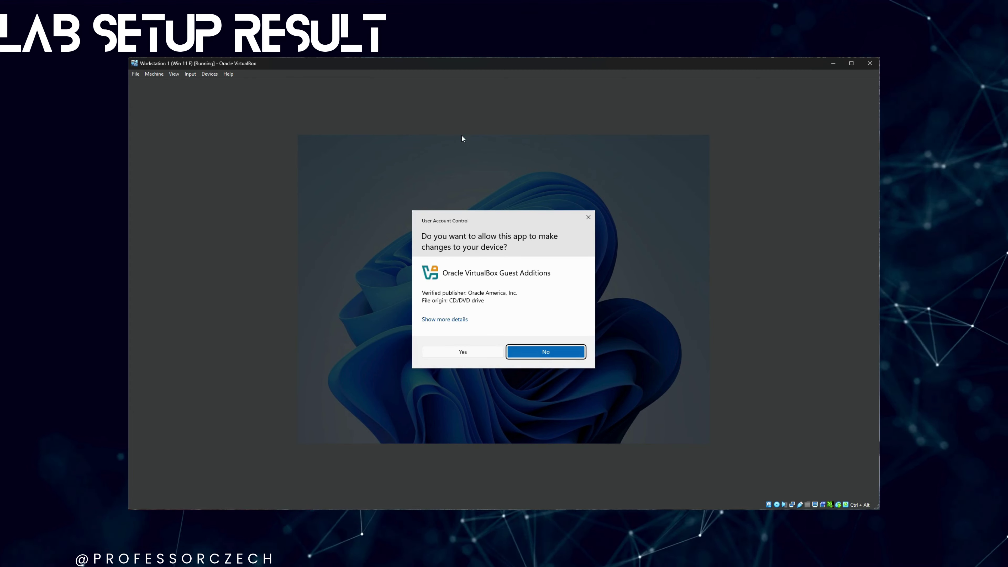
# - Approve the UAC prompt, install Guest Additions 7.1.8 with defaults, and reboot now
pyautogui.click(481, 357)
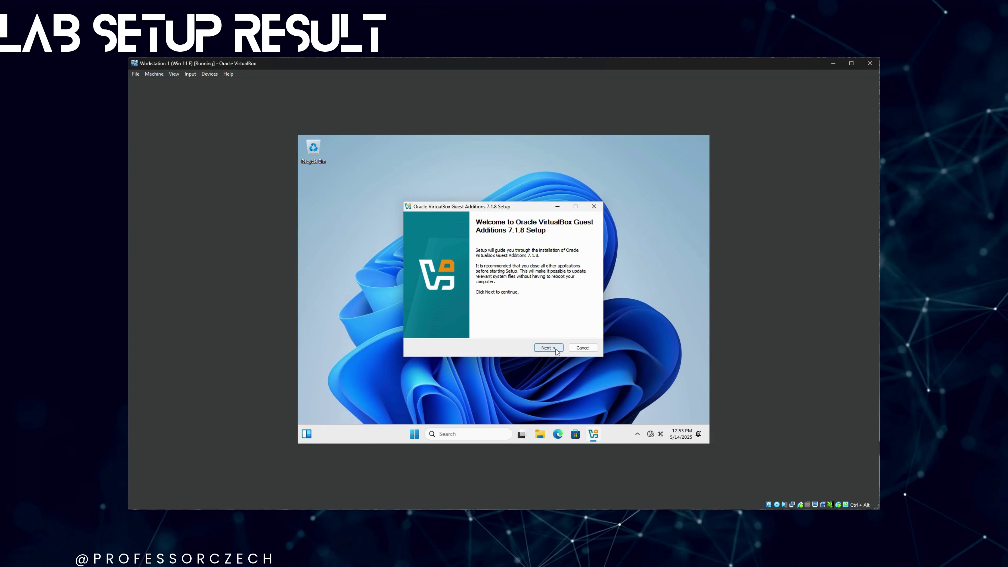
pyautogui.click(556, 351)
pyautogui.click(556, 351)
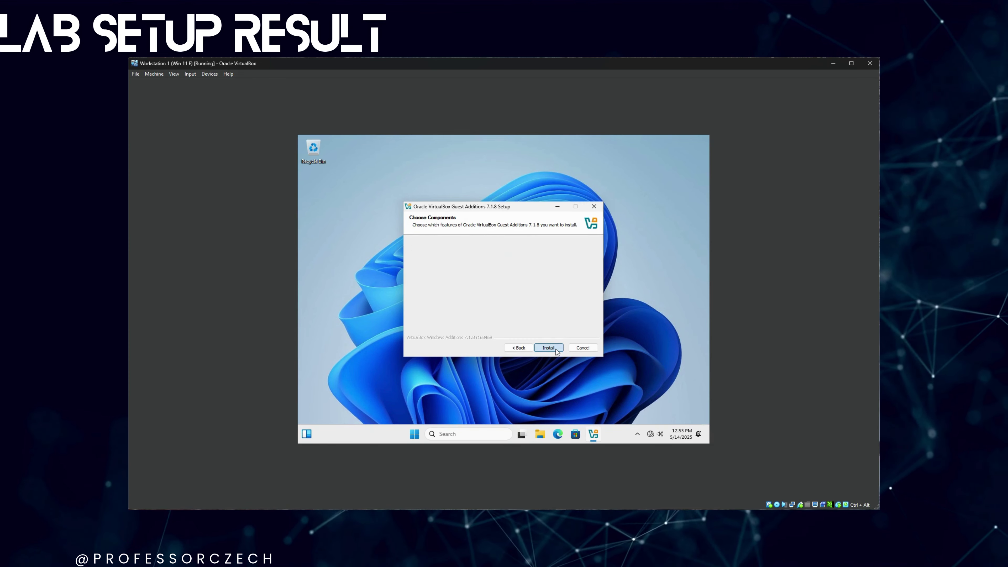
pyautogui.click(556, 351)
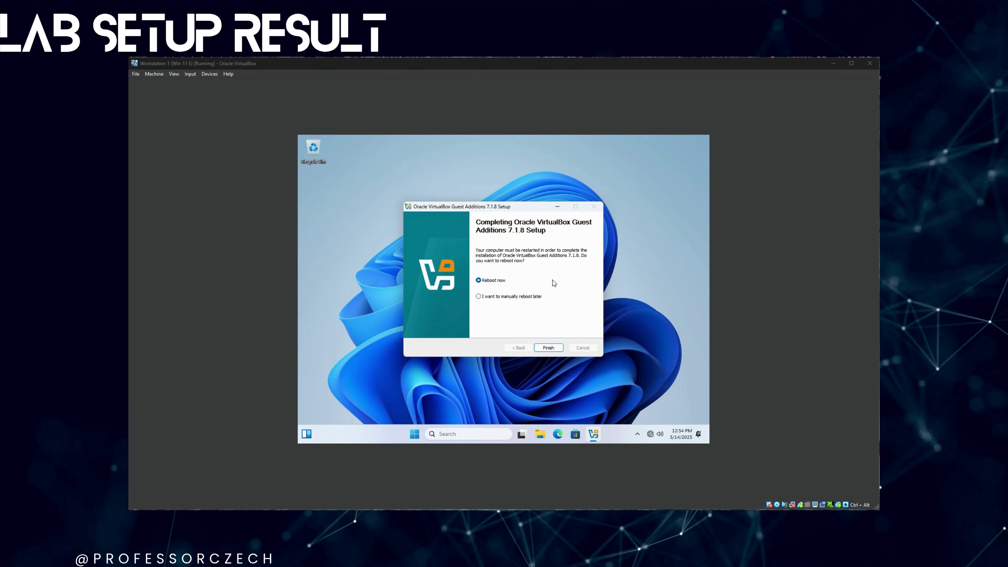
pyautogui.click(548, 347)
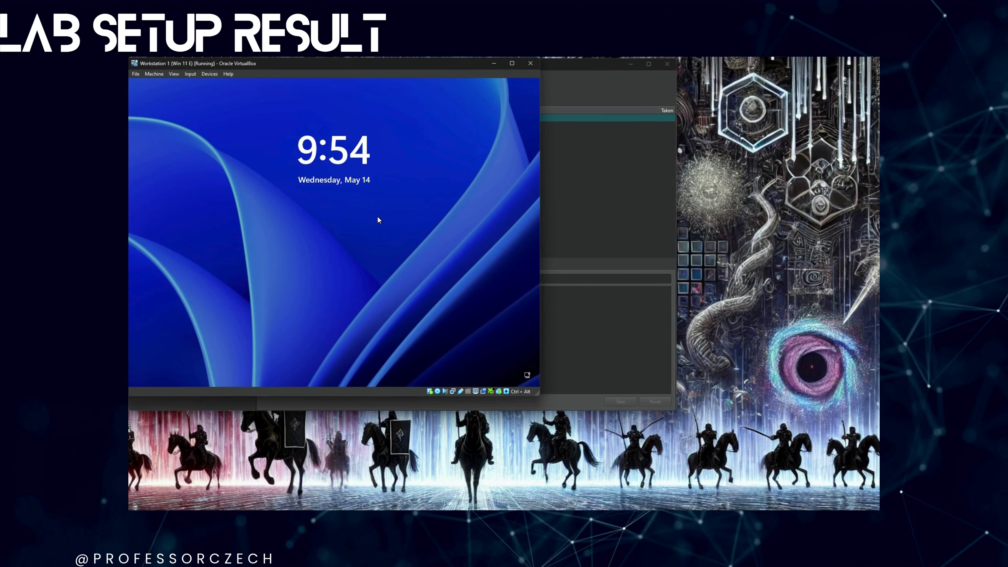
# - Dismiss the lock screen and sign in with the administrator account password
pyautogui.click(378, 217)
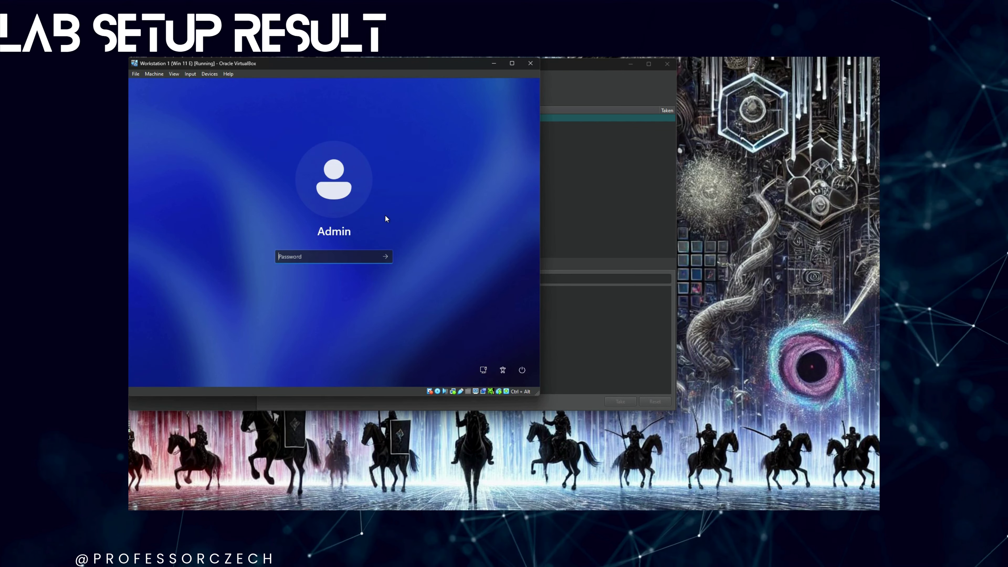
pyautogui.write('P@ssw0rd')
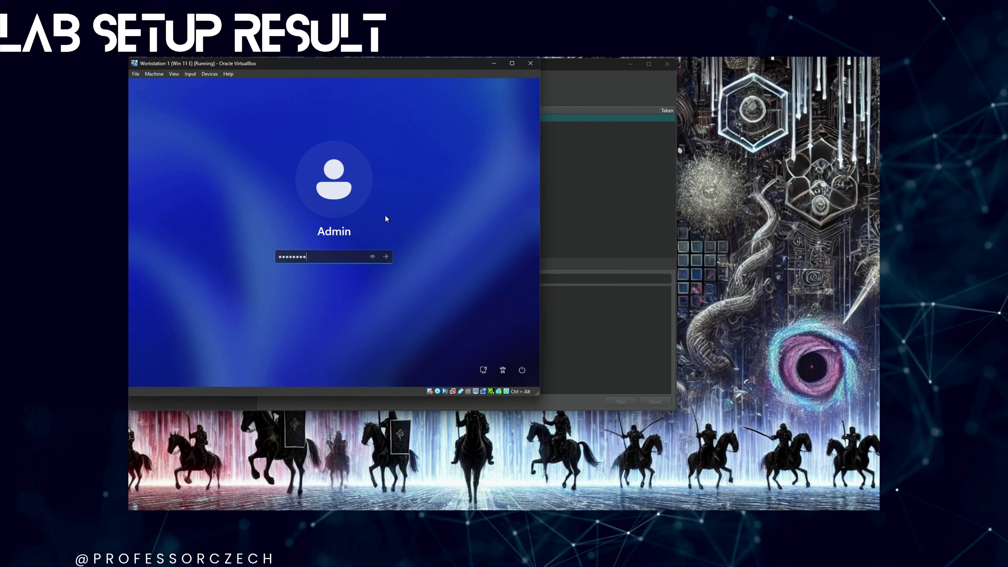
pyautogui.press('Return')
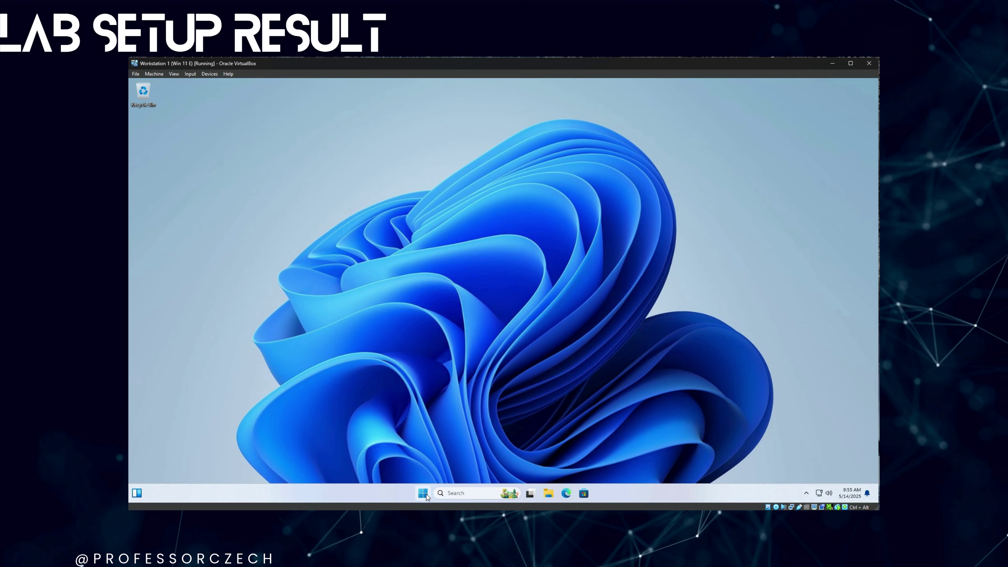
# - Open an administrator terminal and run ipconfig /all
pyautogui.press('super+x')
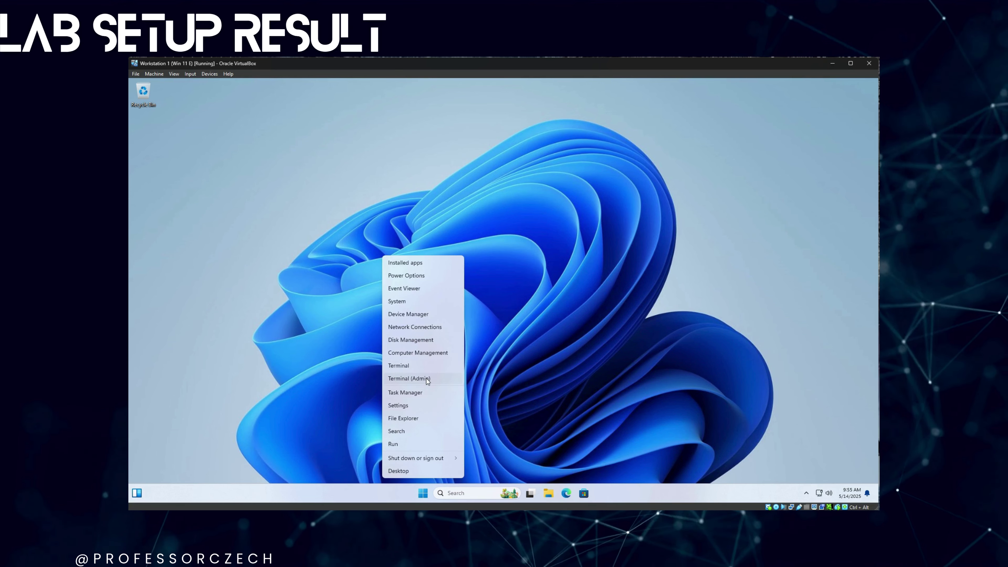
pyautogui.click(426, 378)
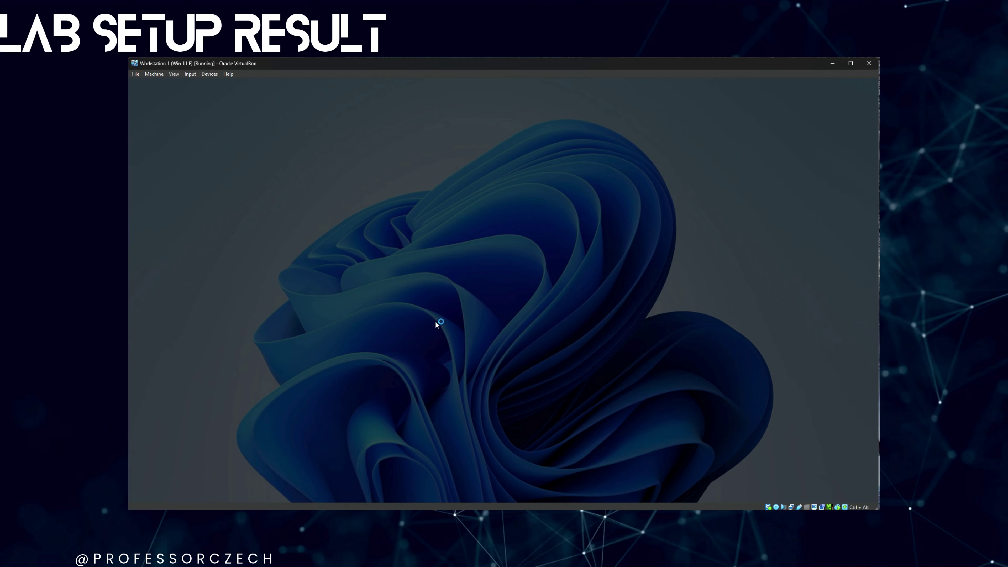
pyautogui.click(461, 353)
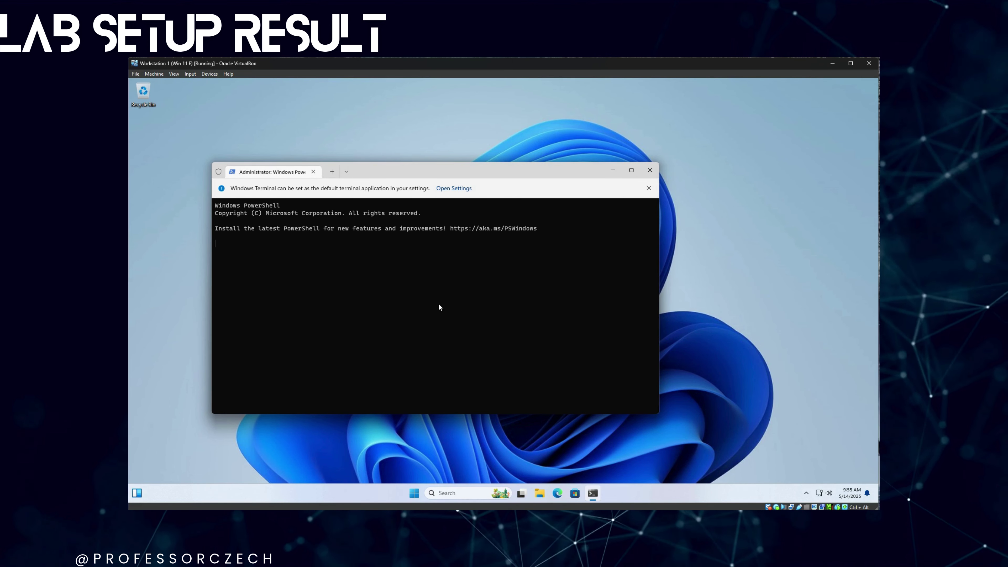
pyautogui.write('ipconfi')
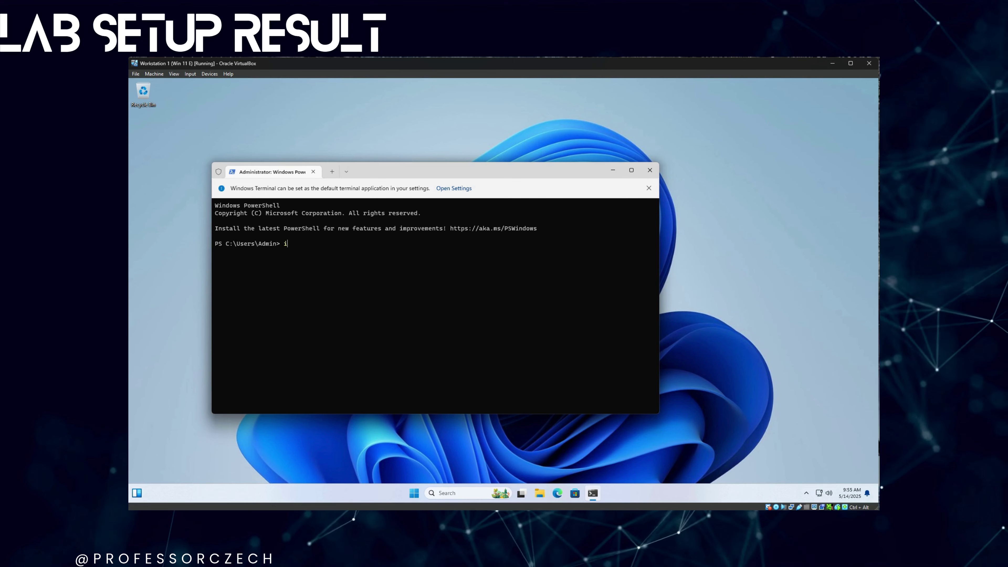
pyautogui.write('g /a')
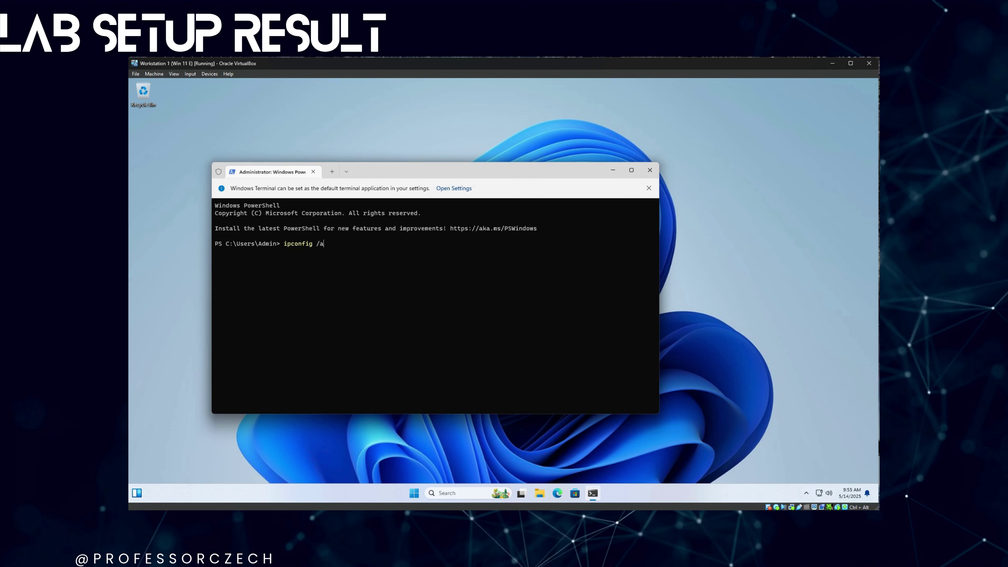
pyautogui.write('ll')
pyautogui.press('Return')
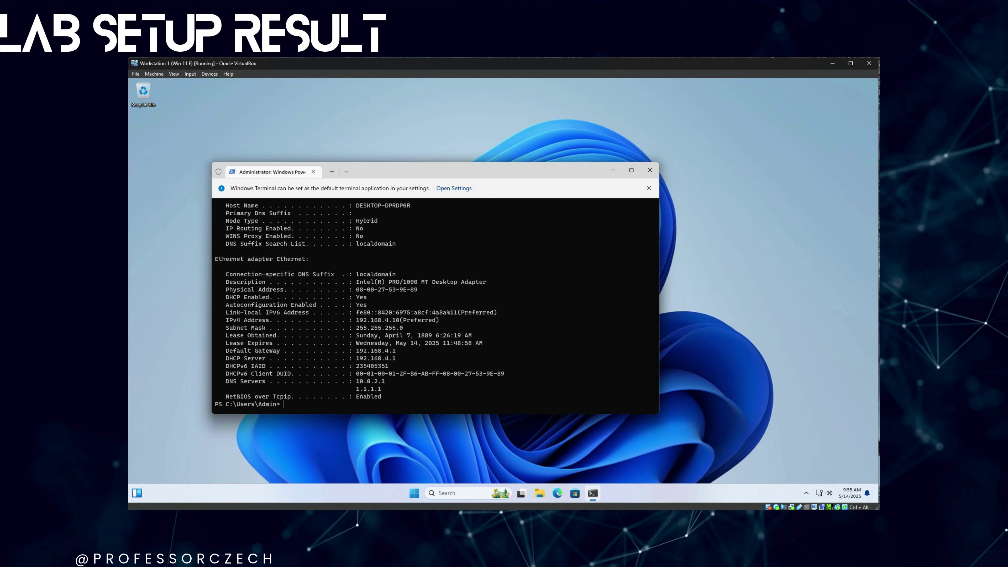
# - Review the DHCP address 192.168.4.10 in the output, then clear the console with cls
pyautogui.scroll(3, 448, 287)
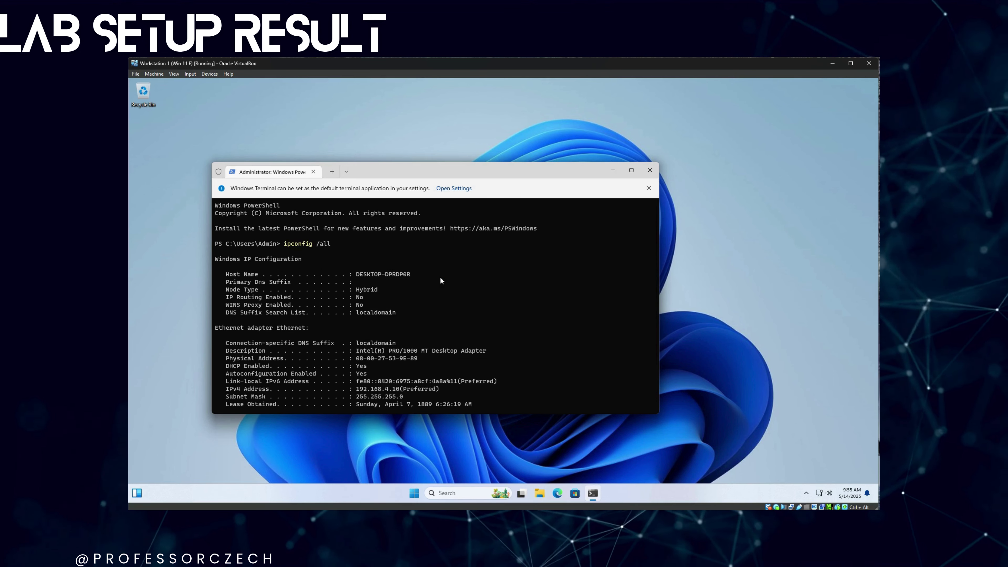
pyautogui.scroll(-3, 441, 281)
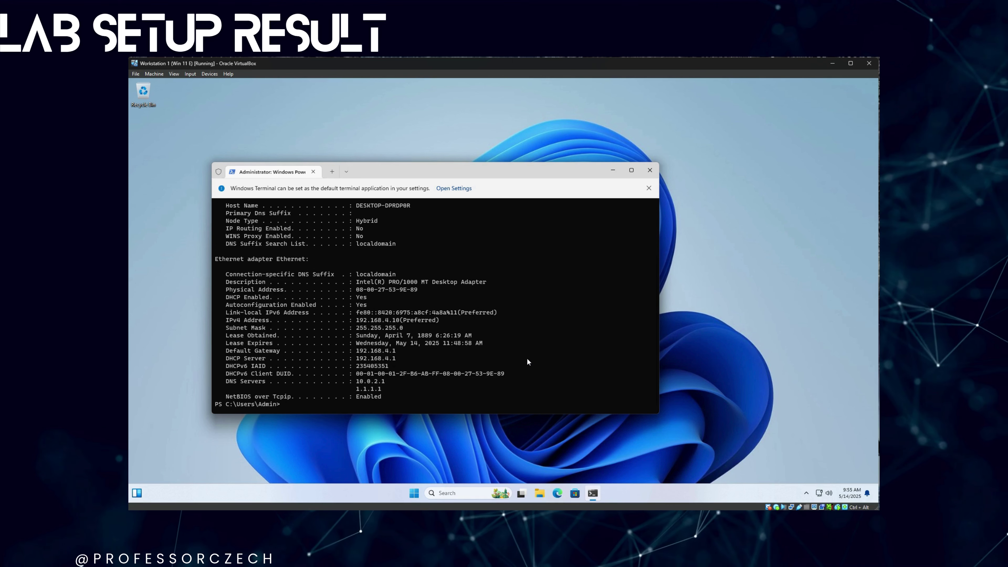
pyautogui.write('cls')
pyautogui.press('Return')
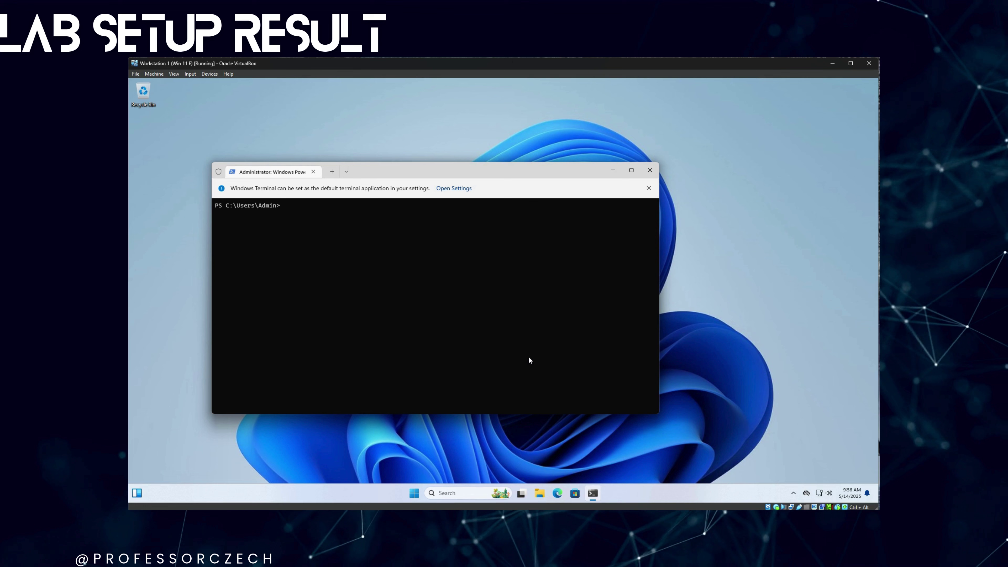
pyautogui.write('irm')
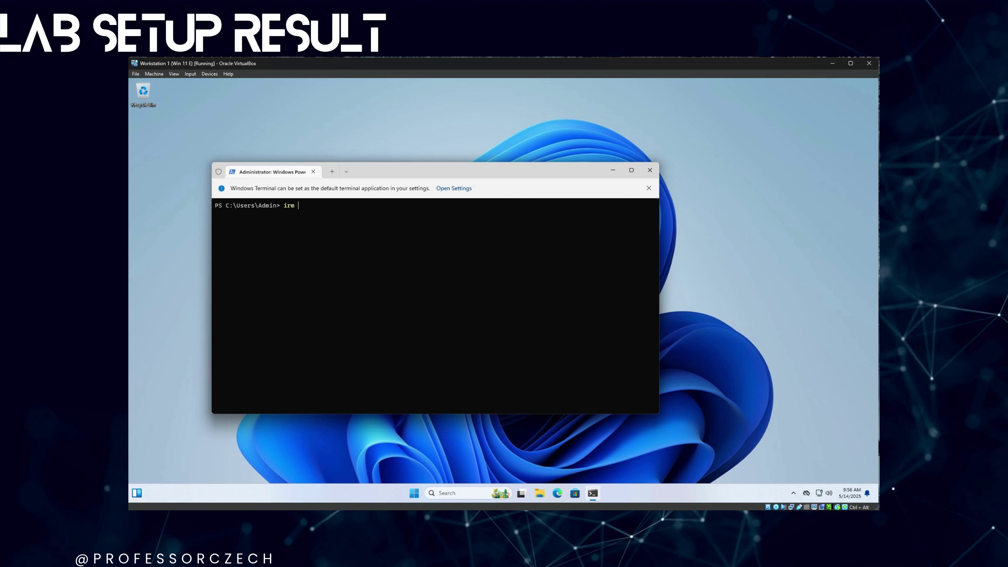
pyautogui.write(' https://')
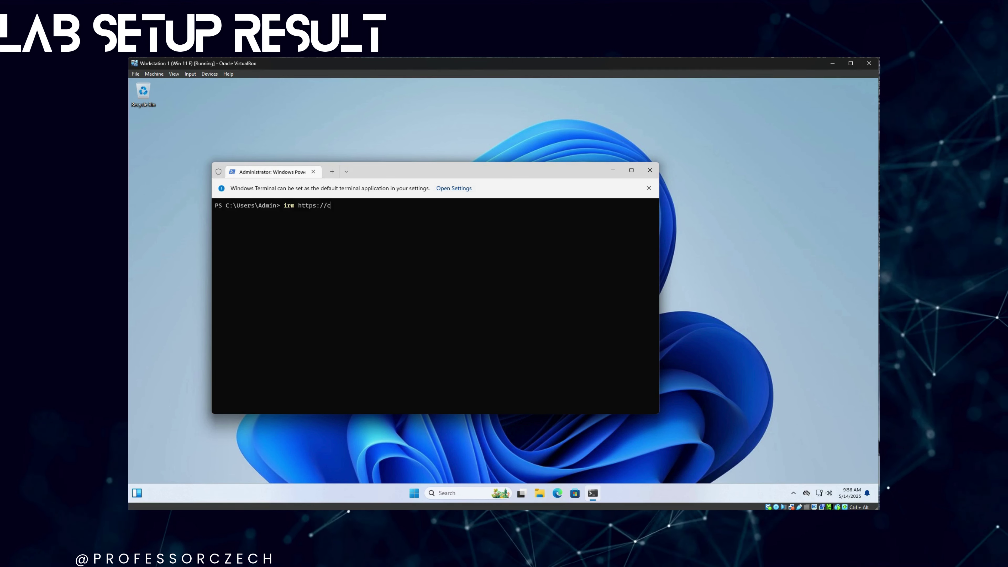
pyautogui.write('chris')
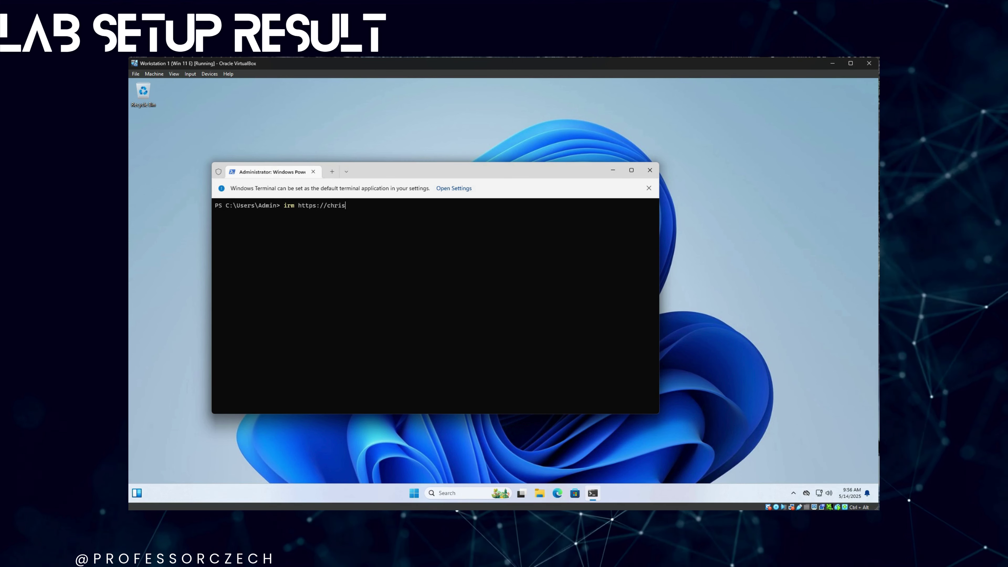
pyautogui.write('titus')
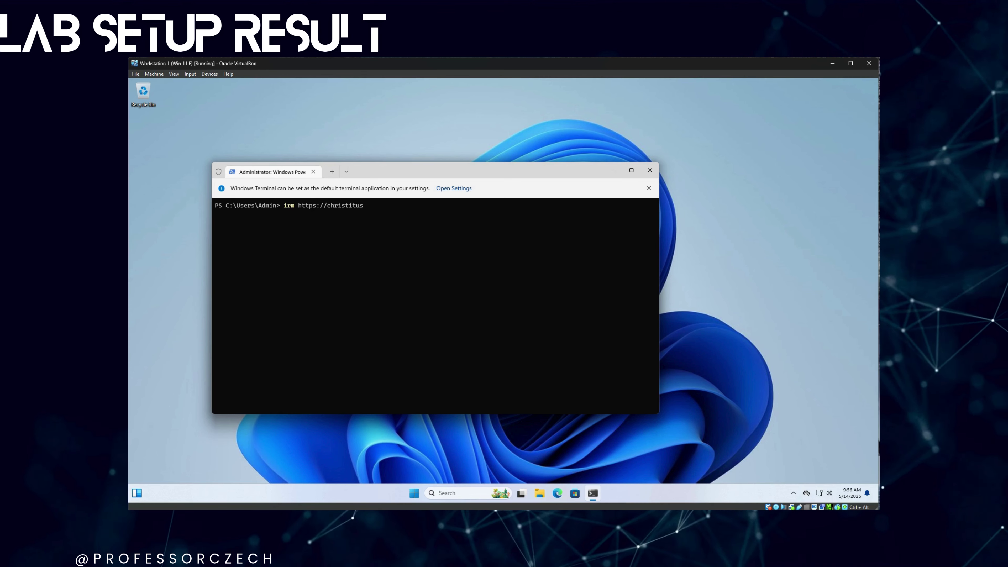
pyautogui.write('.com/win | iex')
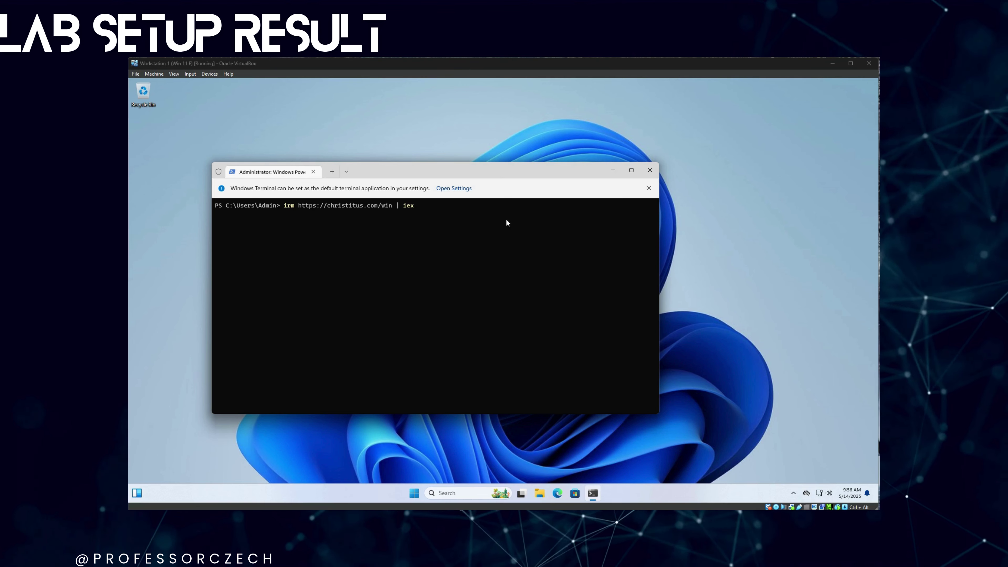
pyautogui.press('Return')
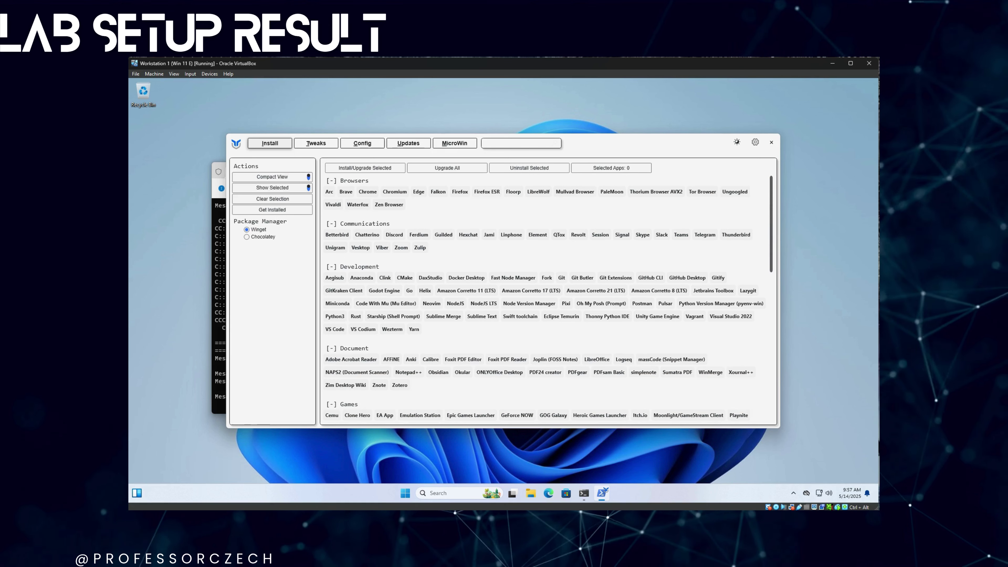
pyautogui.scroll(-5, 770, 278)
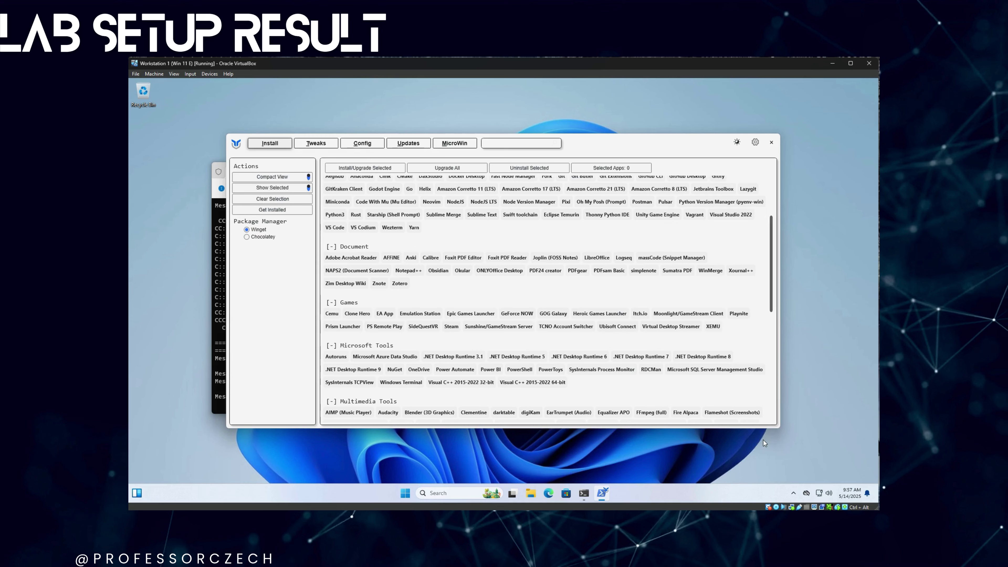
pyautogui.scroll(-15, 445, 314)
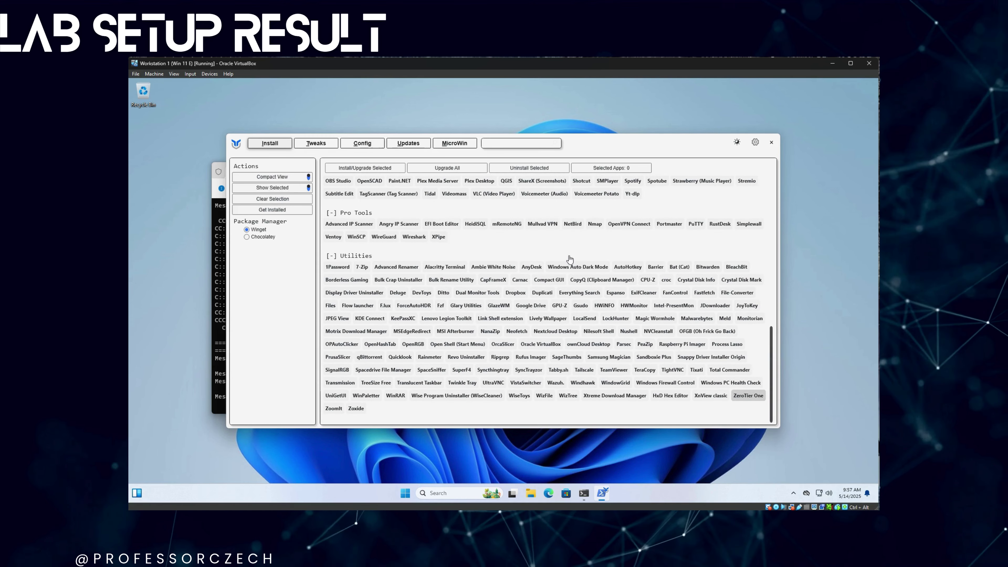
pyautogui.scroll(1, 570, 260)
pyautogui.click(570, 243)
pyautogui.scroll(14, 451, 206)
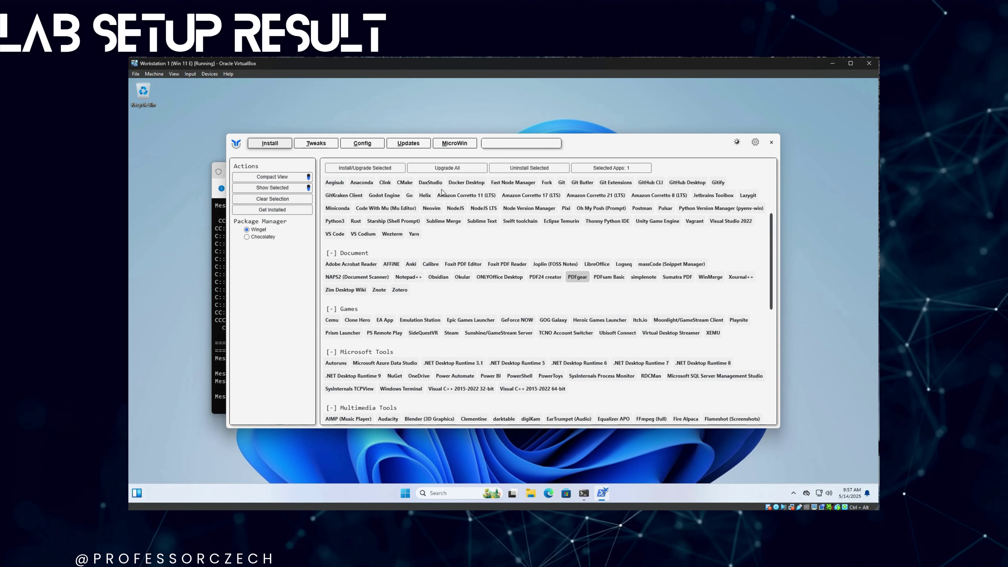
pyautogui.scroll(3, 444, 206)
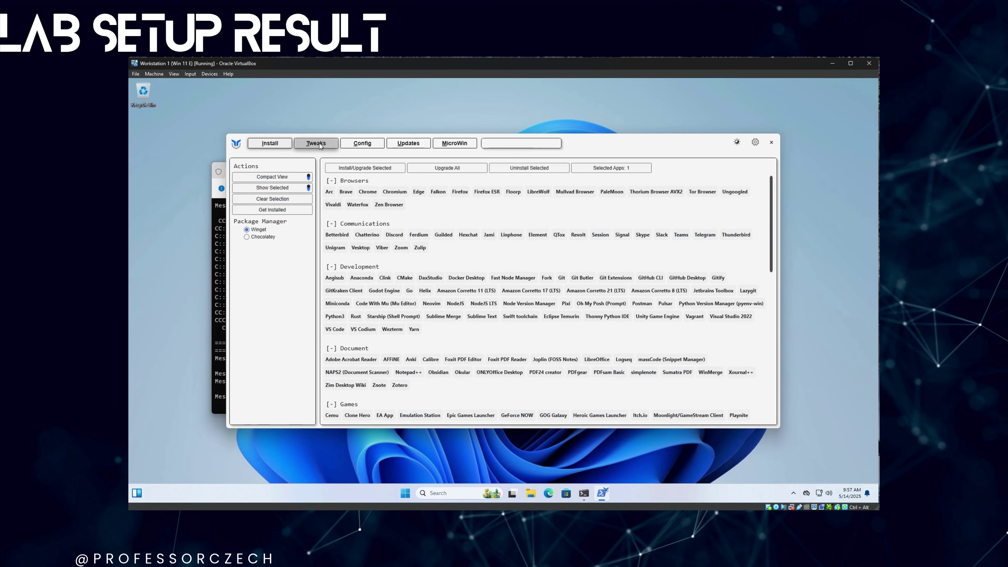
# - Pick Standard tweaks minus restore point and disk cleanup, add Disable Recall, acknowledge the Guru Meditation error
pyautogui.click(320, 146)
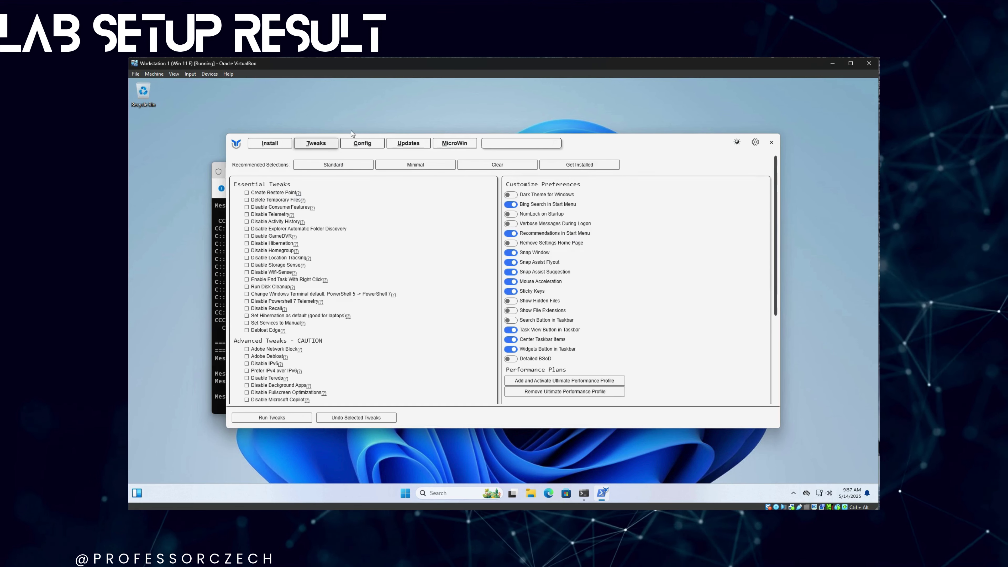
pyautogui.click(333, 165)
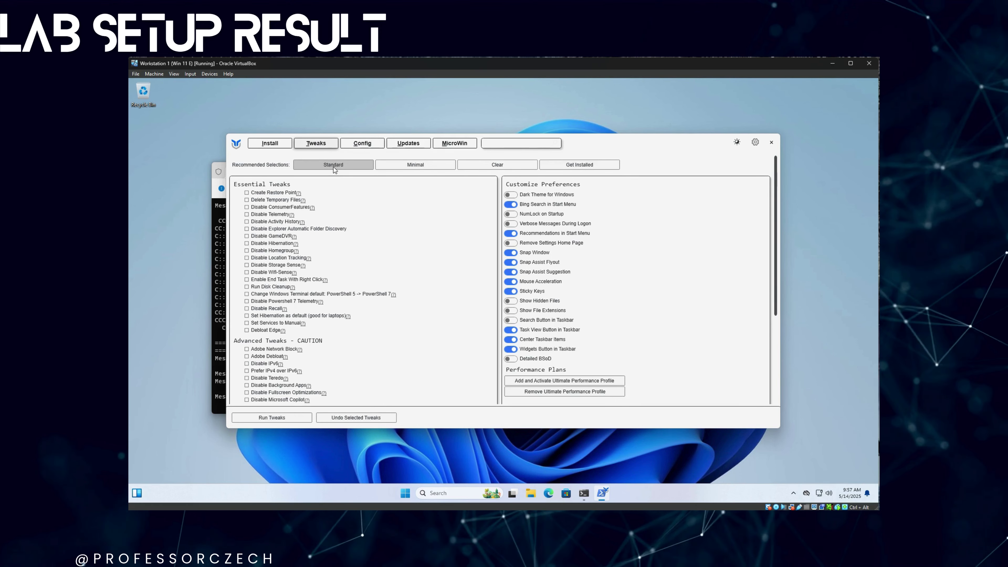
pyautogui.click(254, 193)
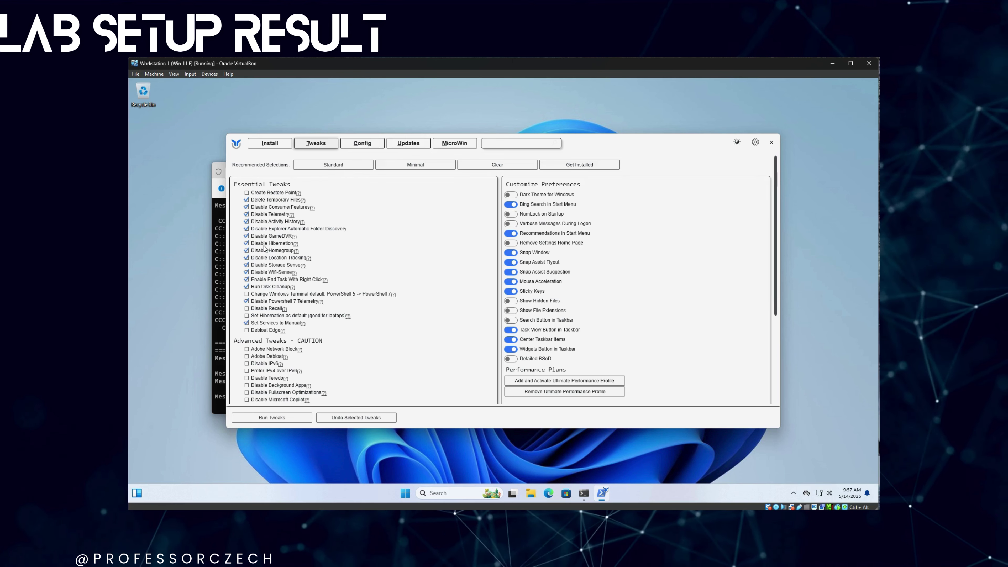
pyautogui.click(246, 287)
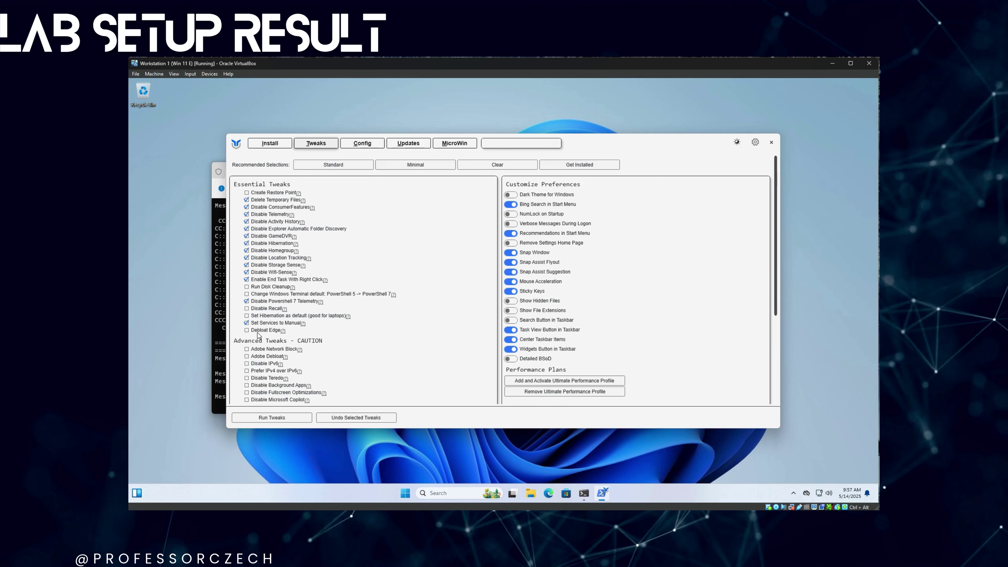
pyautogui.click(247, 308)
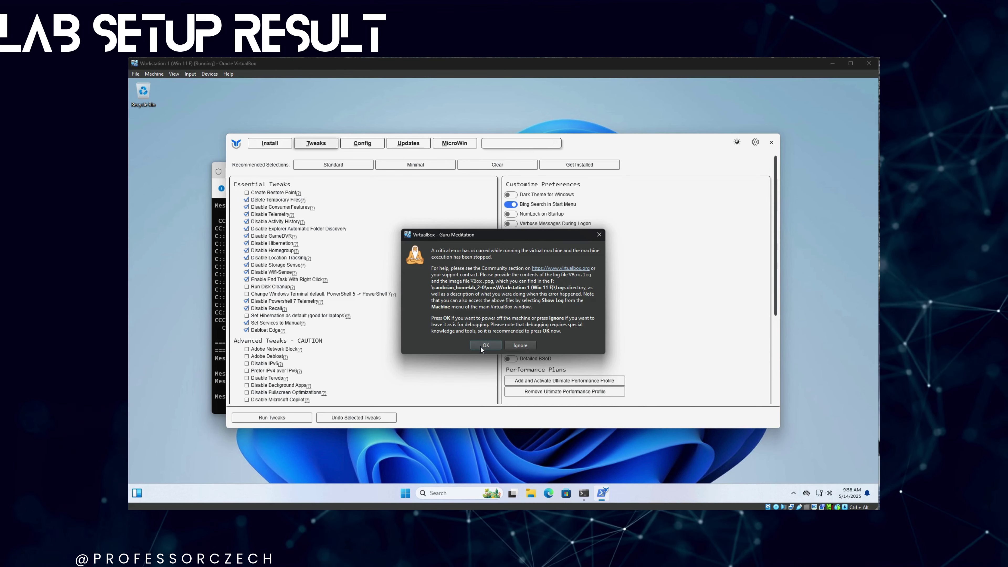
pyautogui.click(481, 345)
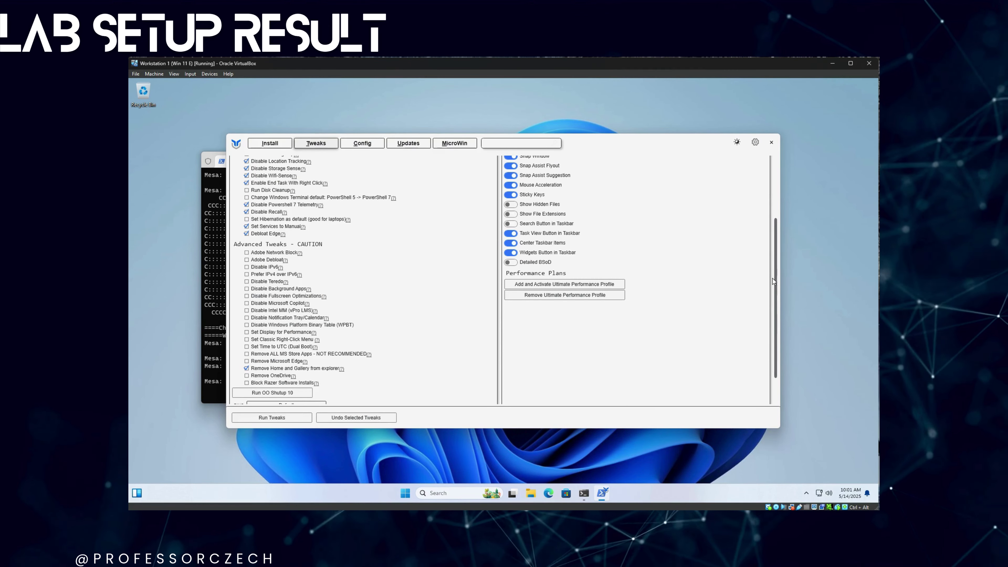
pyautogui.scroll(3, 778, 245)
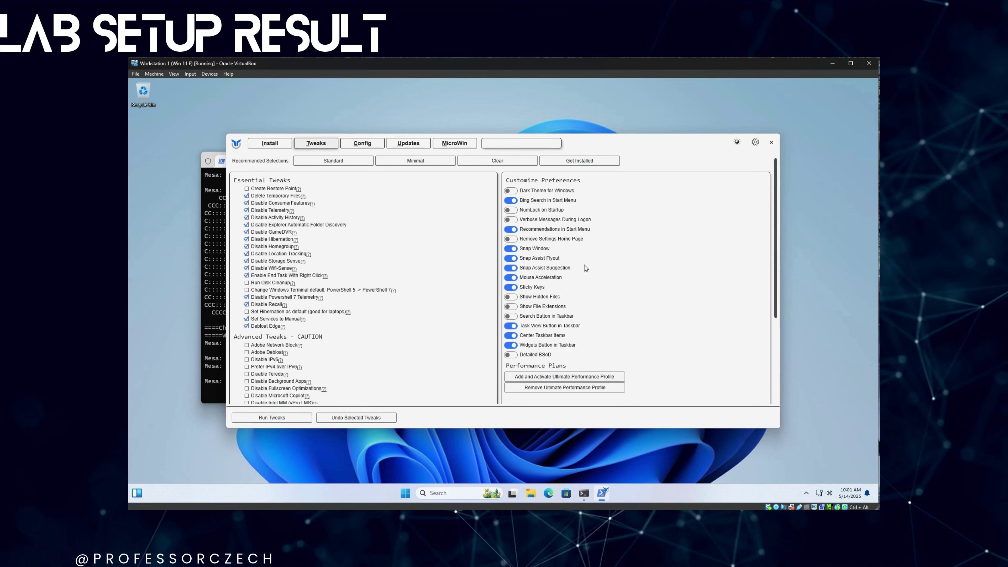
# - Turn on Dark Theme, run the selected tweaks, and launch O&O ShutUp10
pyautogui.click(519, 211)
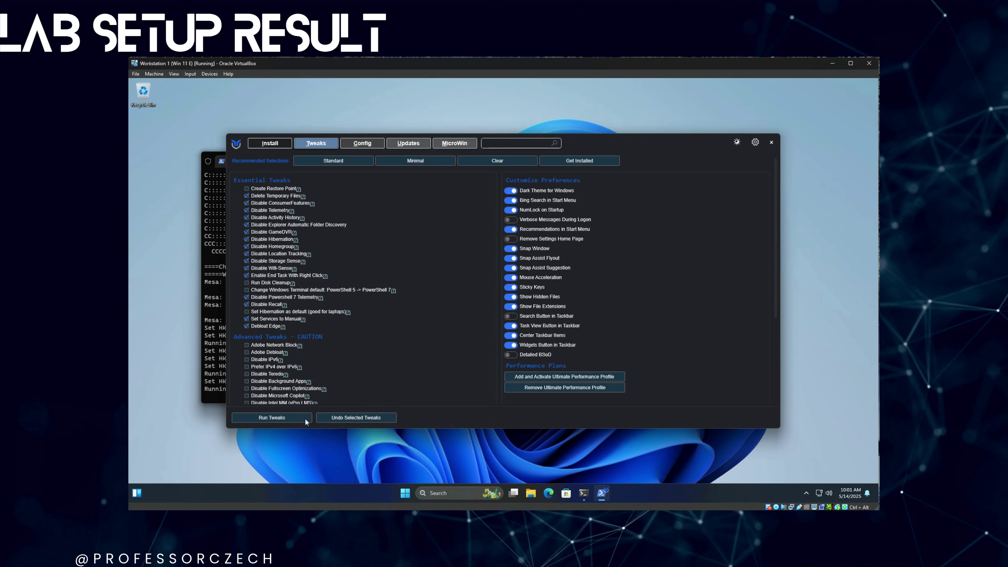
pyautogui.click(280, 421)
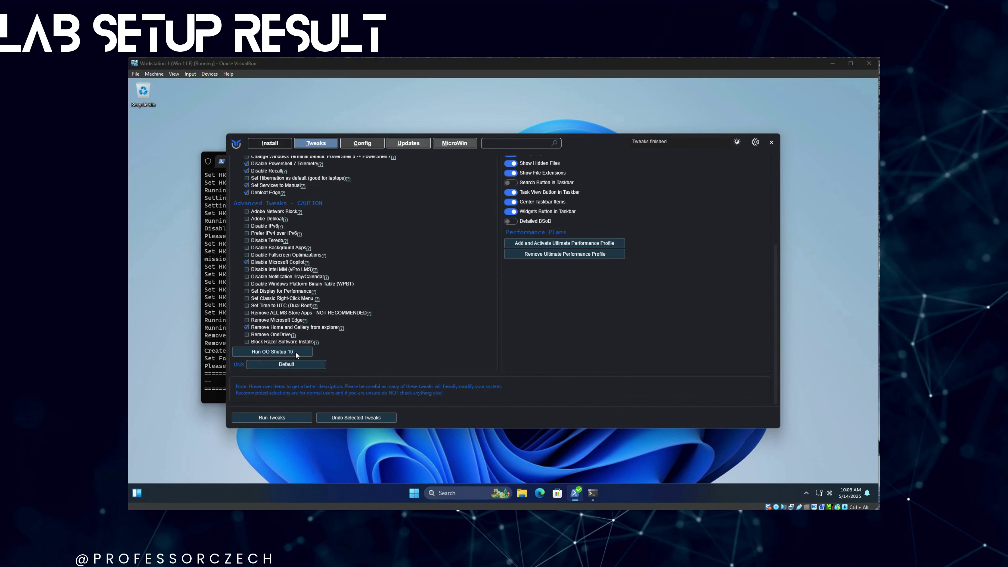
pyautogui.click(295, 352)
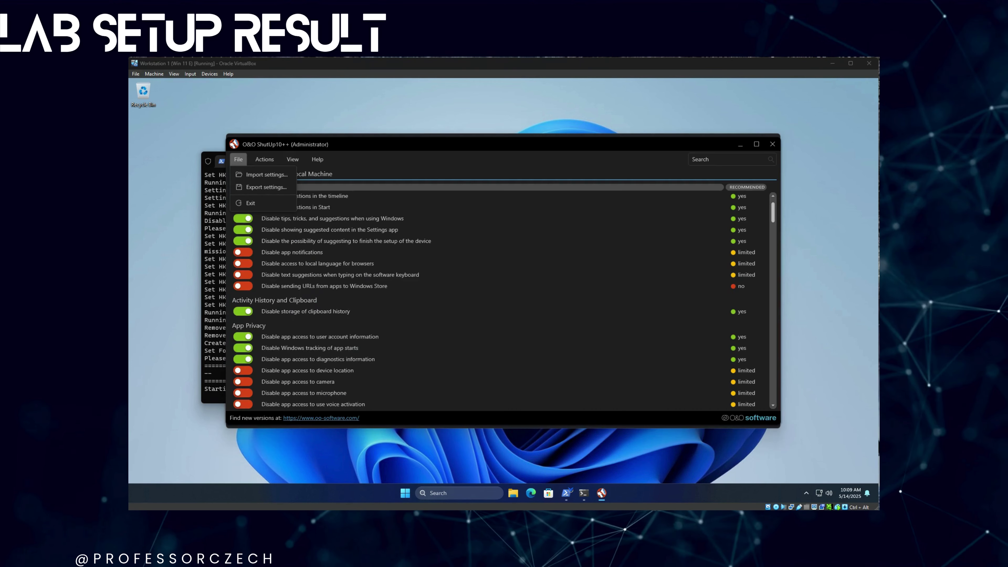
pyautogui.click(264, 159)
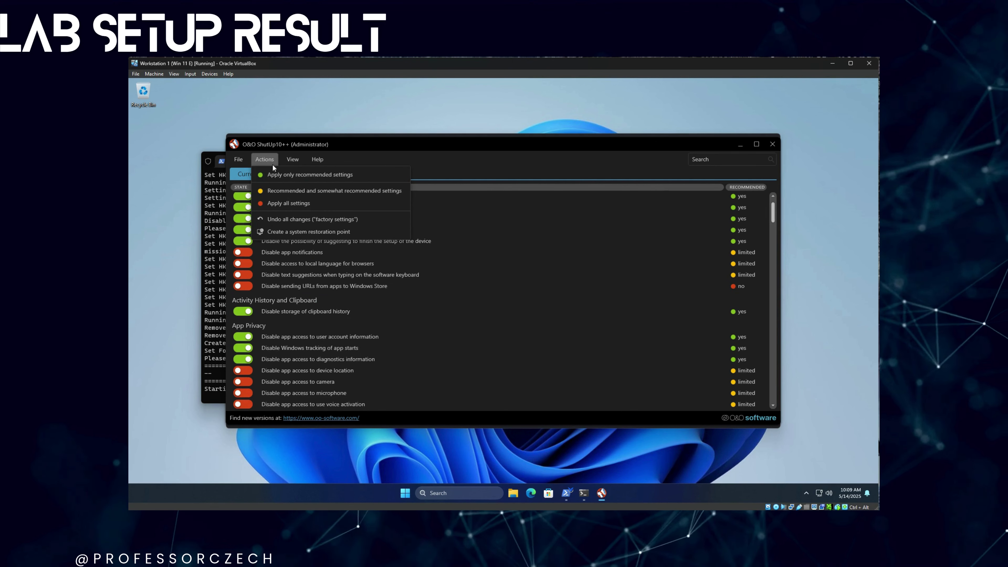
# - Apply only the recommended O&O ShutUp10++ settings, close the tool, and restart Windows
pyautogui.click(276, 175)
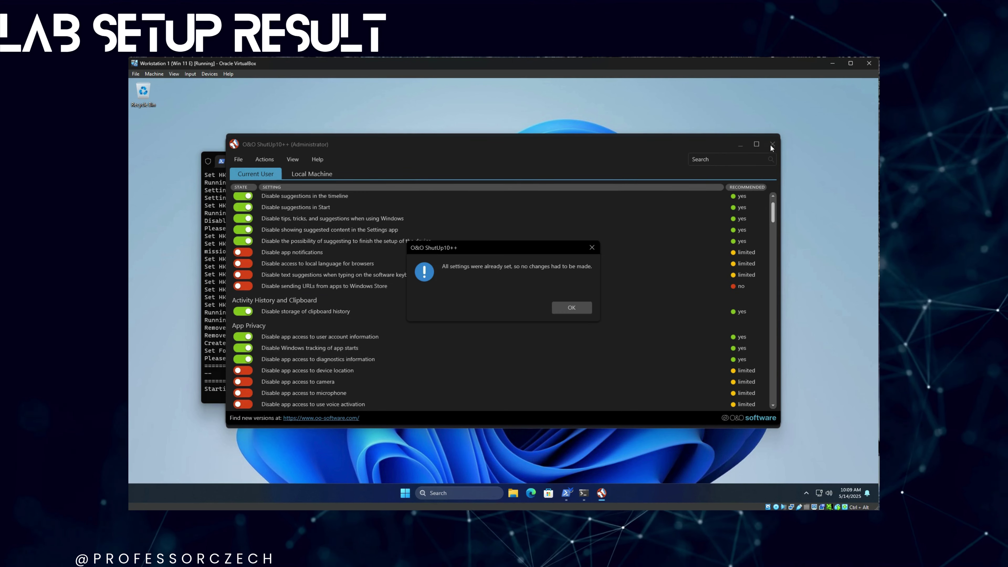
pyautogui.click(571, 307)
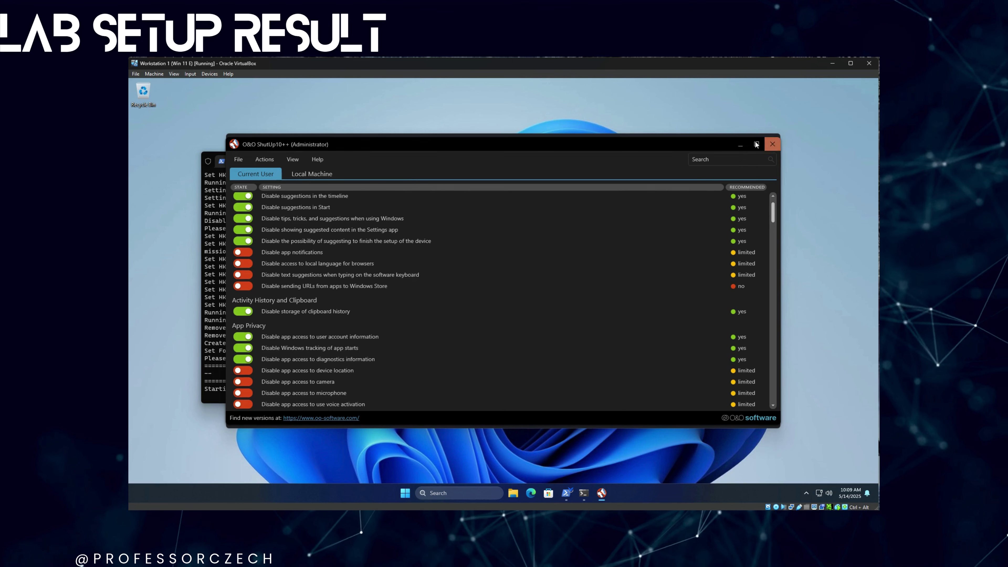
pyautogui.click(772, 144)
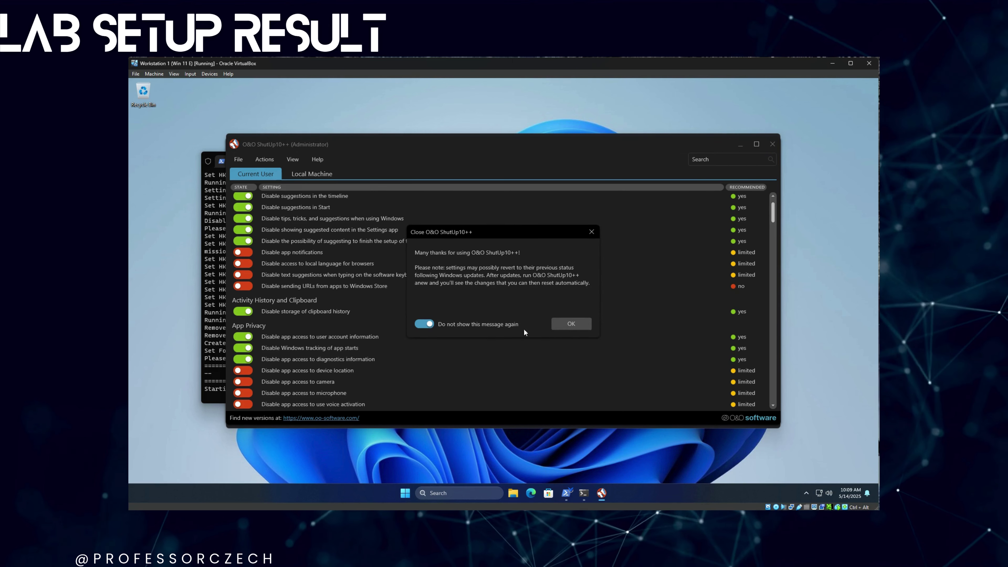
pyautogui.click(574, 326)
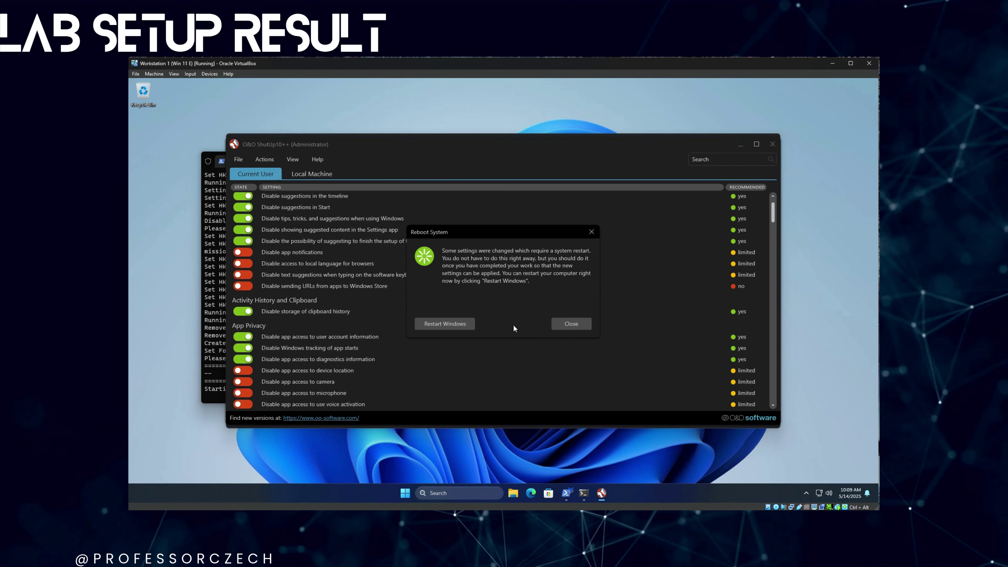
pyautogui.click(444, 323)
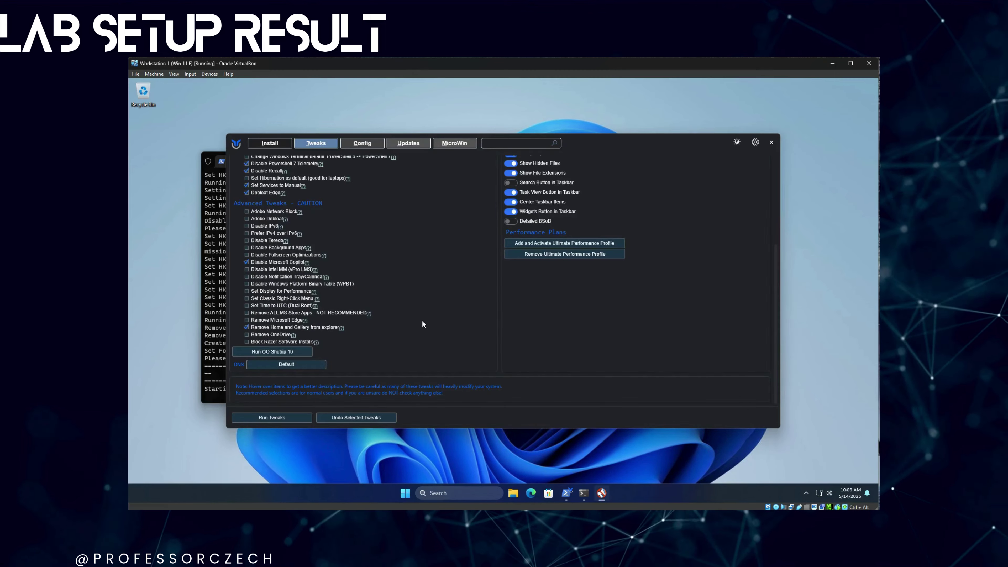